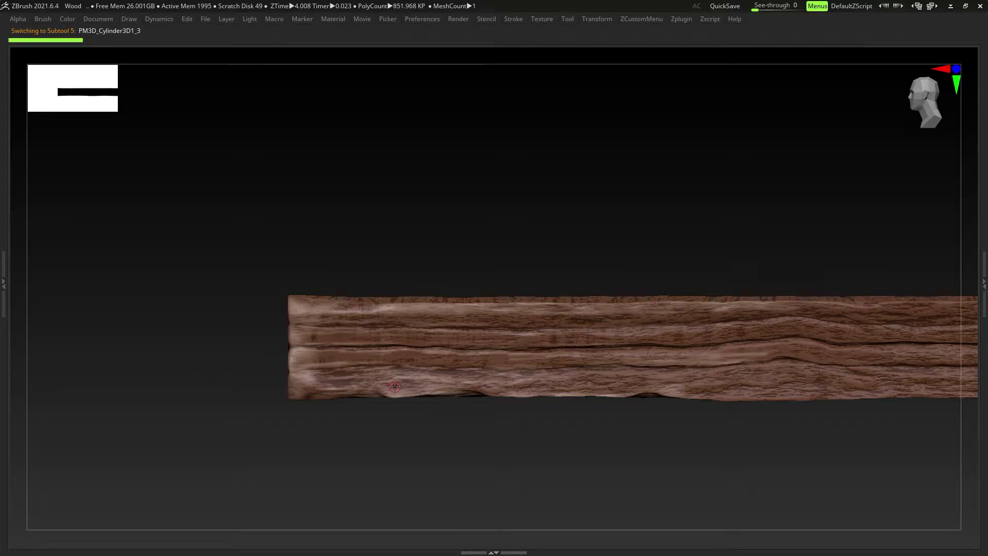
Step: Go through the finished wood plank subtools one by one to examine their edges and grain
{"action": "mouse_move", "coordinate": [400, 387]}
{"action": "right_mouse_down", "text": "alt"}
{"action": "mouse_move", "coordinate": [288, 389]}
{"action": "mouse_move", "coordinate": [404, 377]}
{"action": "mouse_move", "coordinate": [406, 390]}
{"action": "right_mouse_up", "text": "alt"}
{"action": "key", "text": "Down"}
{"action": "key", "text": "Down"}
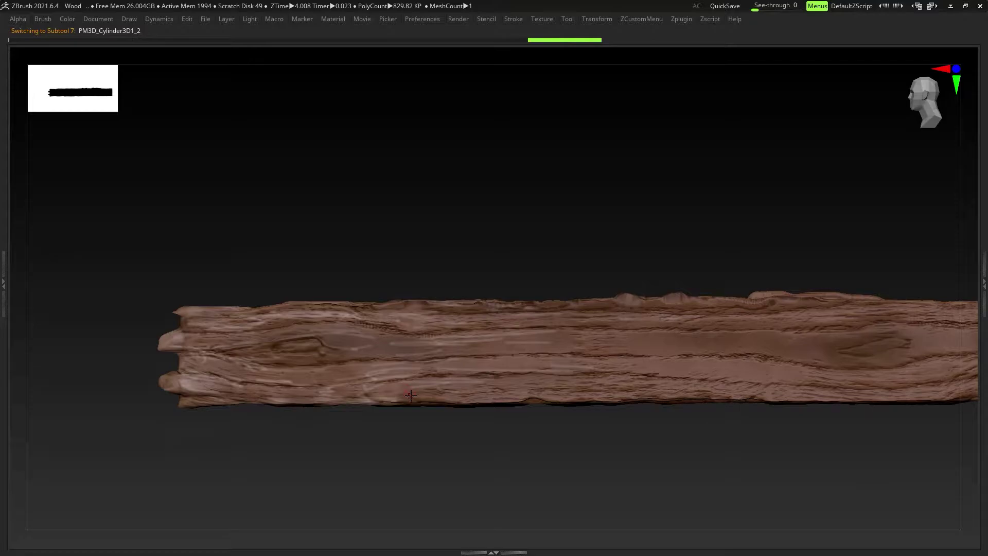
{"action": "key", "text": "Down"}
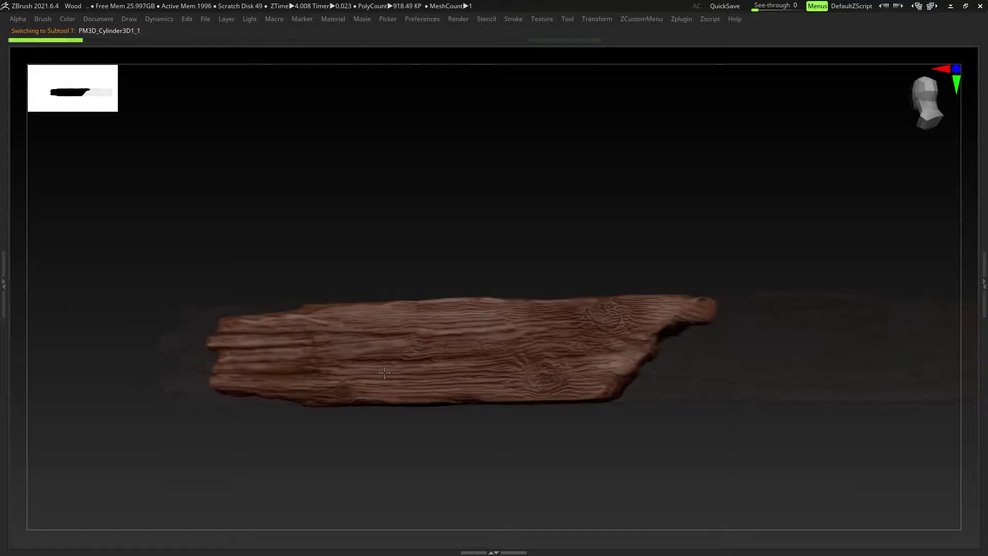
{"action": "right_click_drag", "start_coordinate": [396, 387], "coordinate": [395, 387]}
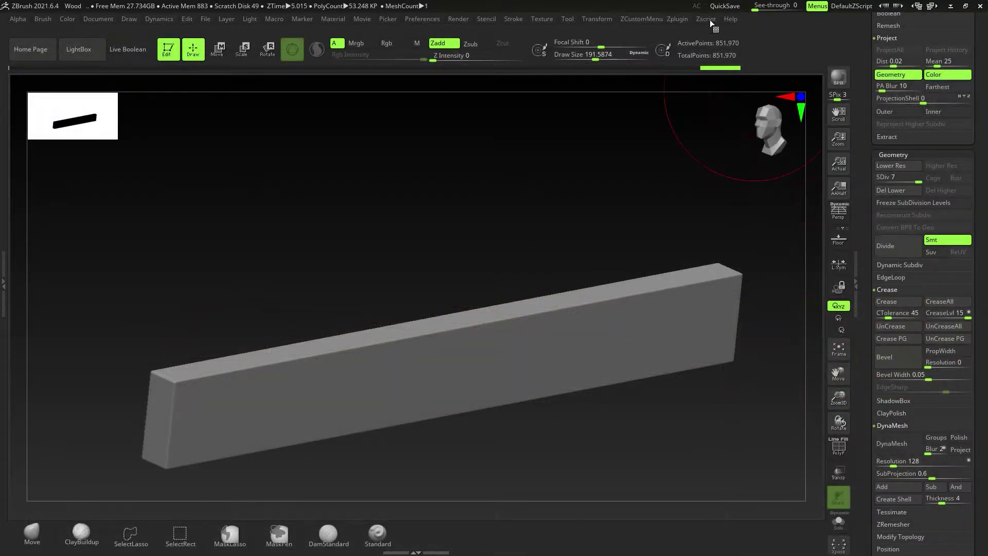
Step: Delete the blank plank's lower subdivision levels and reduce the draw size to about 54
{"action": "left_click", "coordinate": [912, 202]}
{"action": "mouse_move", "coordinate": [297, 394]}
{"action": "right_mouse_down", "text": "alt"}
{"action": "mouse_move", "coordinate": [376, 362]}
{"action": "mouse_move", "coordinate": [333, 406]}
{"action": "mouse_move", "coordinate": [284, 366]}
{"action": "right_mouse_up", "text": "alt"}
{"action": "key", "text": "s"}
{"action": "left_click_drag", "start_coordinate": [323, 366], "coordinate": [305, 366]}
{"action": "mouse_move", "coordinate": [306, 366]}
{"action": "right_mouse_down", "text": "ctrl"}
{"action": "mouse_move", "coordinate": [362, 348]}
{"action": "mouse_move", "coordinate": [296, 360]}
{"action": "mouse_move", "coordinate": [355, 357]}
{"action": "right_mouse_up", "text": "ctrl"}
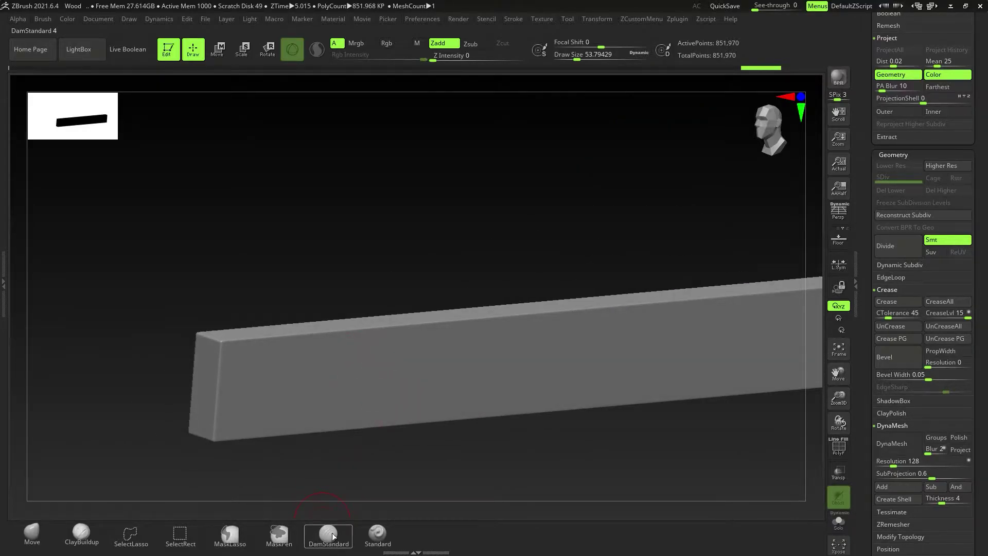
Step: Collapse the side tray and select the TrimDynamic brush
{"action": "key", "text": "b"}
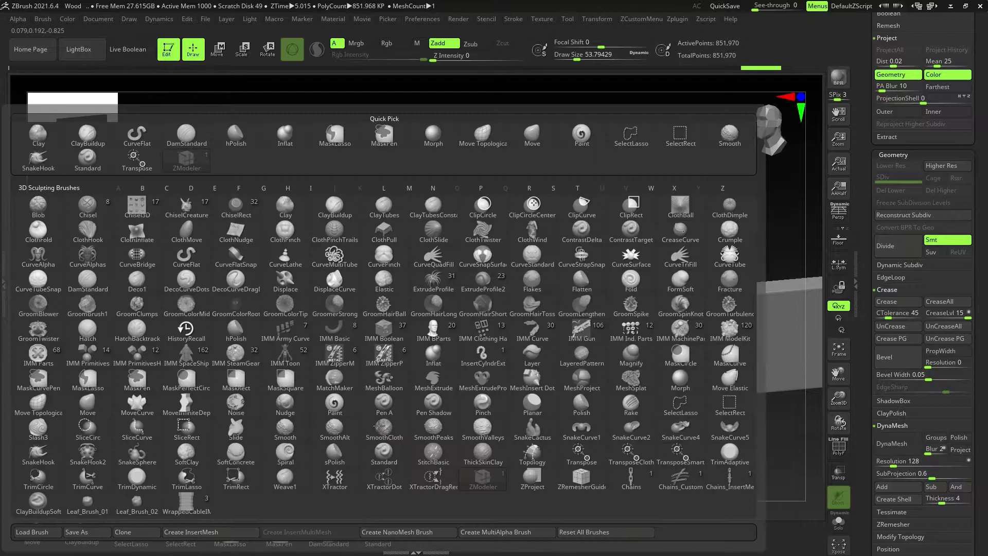
{"action": "key", "text": "t"}
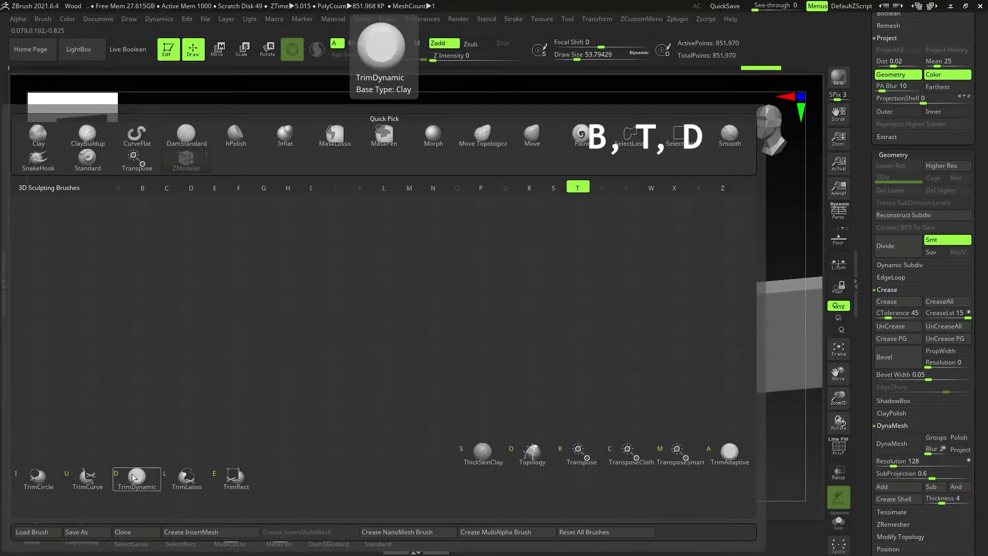
{"action": "key", "text": "d"}
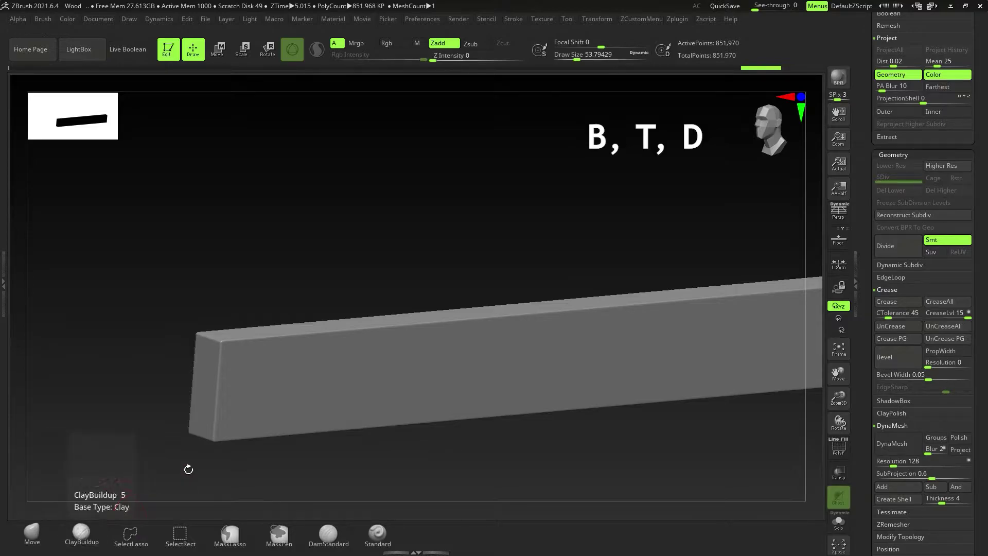
{"action": "right_click_drag", "start_coordinate": [301, 416], "coordinate": [266, 415], "text": "alt"}
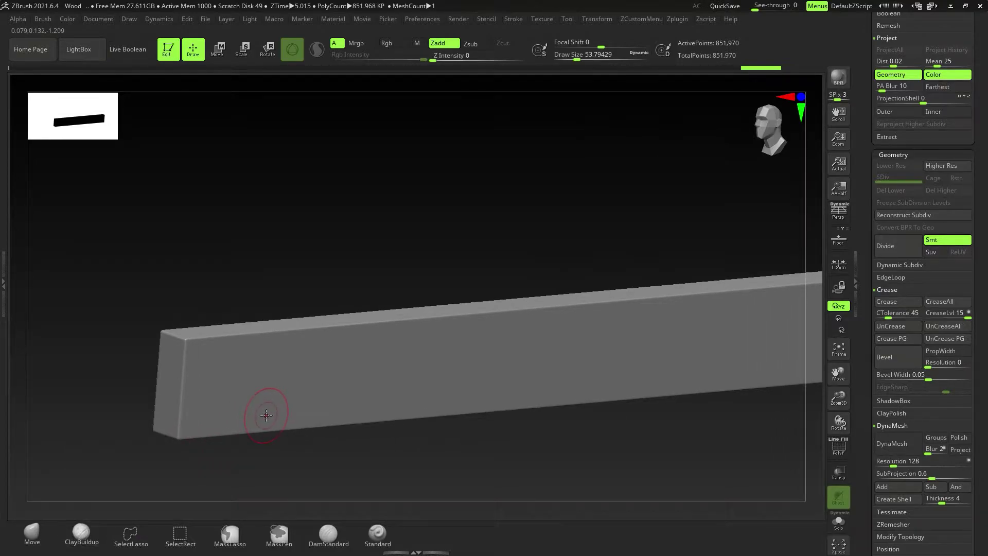
{"action": "left_click", "coordinate": [855, 278]}
{"action": "key", "text": "b"}
{"action": "key", "text": "t"}
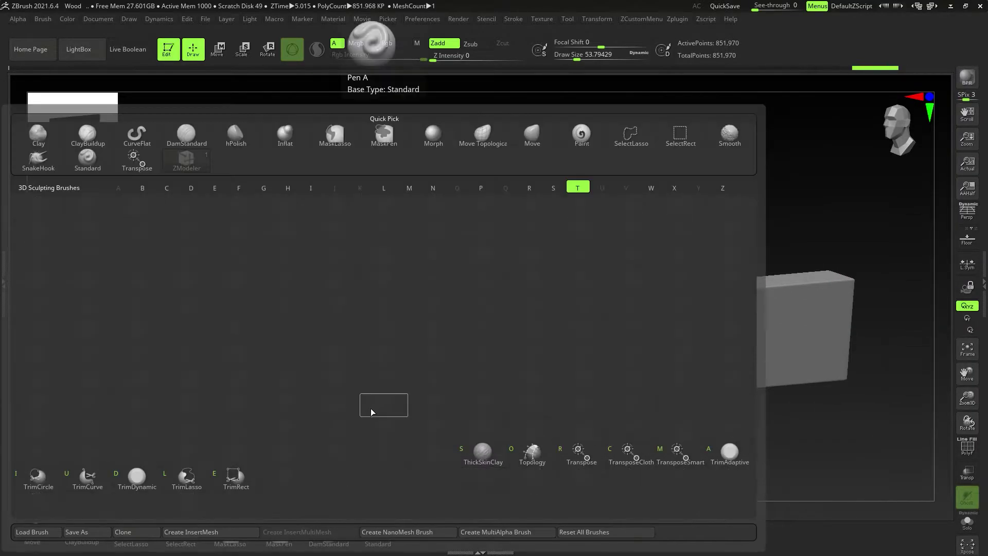
{"action": "key", "text": "d"}
Step: Set the TrimDynamic brush to a draw size of about 87 and a Z Intensity of 26
{"action": "key", "text": "s"}
{"action": "left_click_drag", "start_coordinate": [208, 349], "coordinate": [214, 351]}
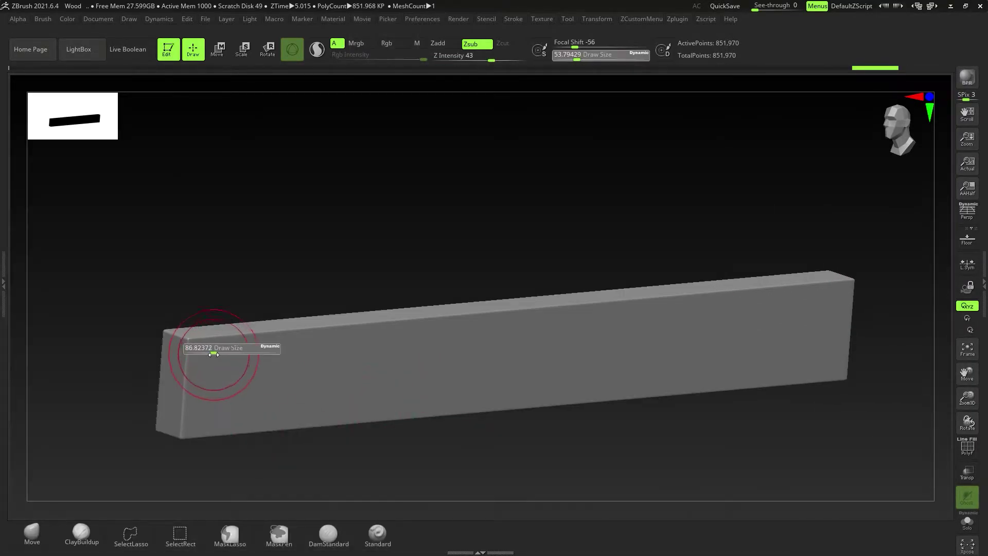
{"action": "mouse_move", "coordinate": [214, 351]}
{"action": "right_mouse_down"}
{"action": "mouse_move", "coordinate": [196, 347]}
{"action": "mouse_move", "coordinate": [214, 379]}
{"action": "right_mouse_up"}
{"action": "key", "text": "ctrl+z"}
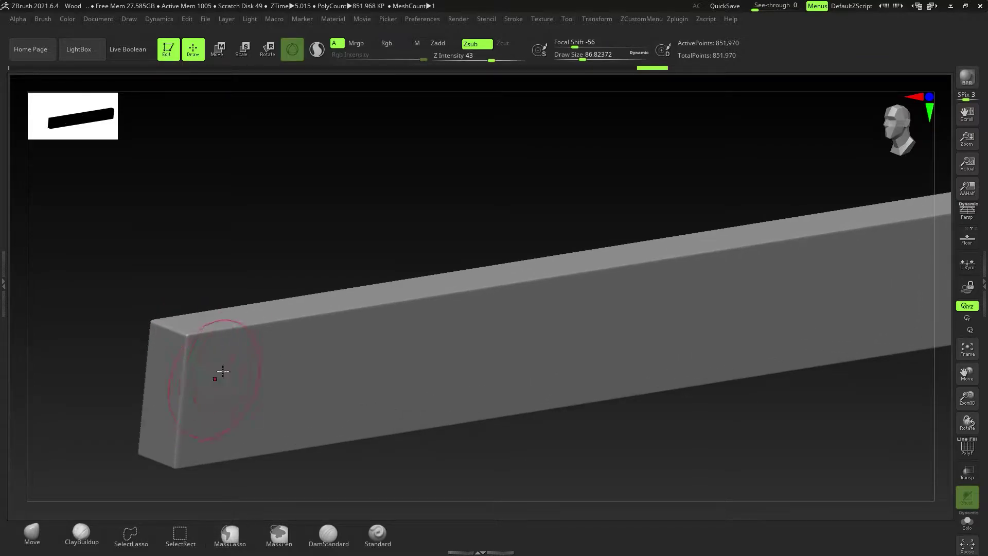
{"action": "key", "text": "space"}
{"action": "left_click_drag", "start_coordinate": [230, 396], "coordinate": [214, 397]}
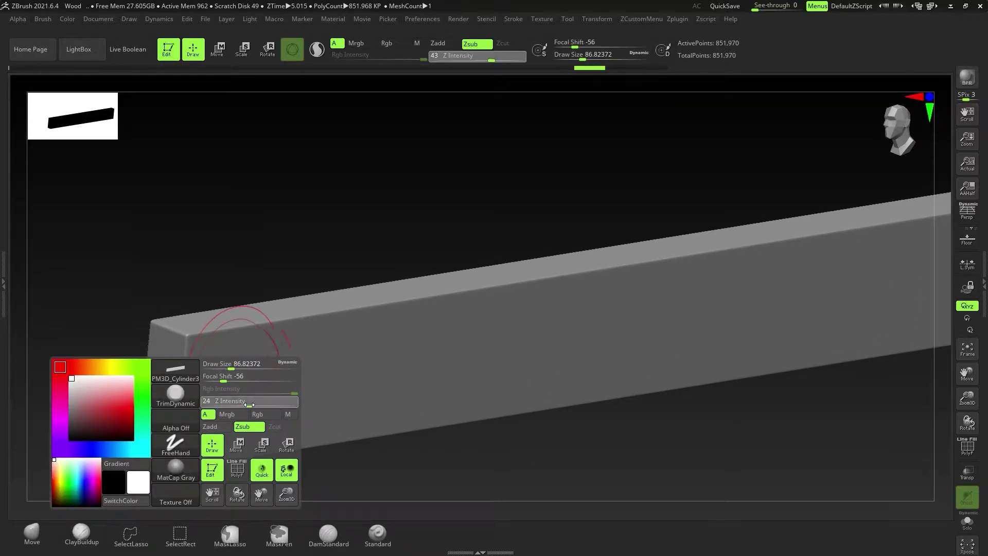
Step: Shave down the upper edge and corner at the plank's near end, smoothing the worn area
{"action": "left_click_drag", "start_coordinate": [228, 332], "coordinate": [262, 330]}
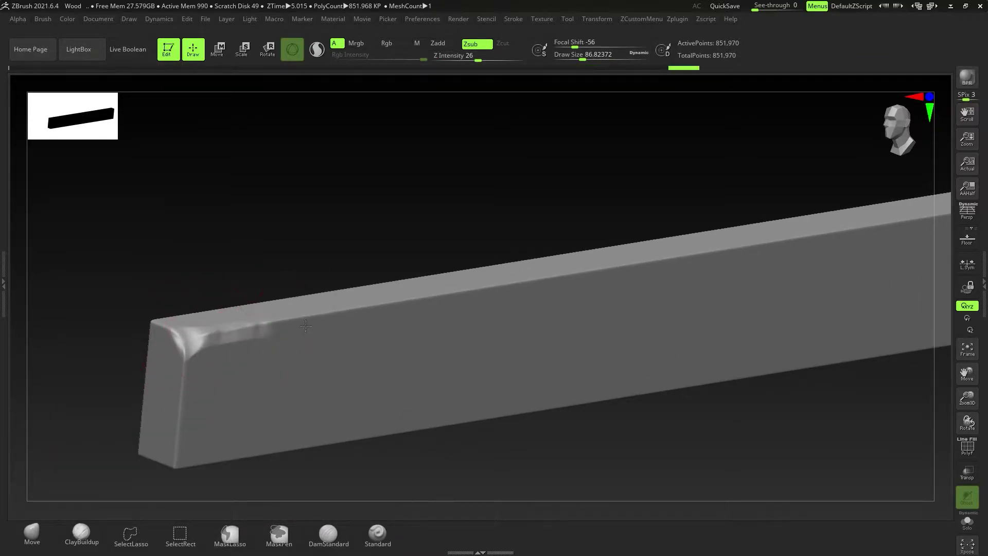
{"action": "right_click_drag", "start_coordinate": [290, 325], "coordinate": [282, 333]}
{"action": "left_click_drag", "start_coordinate": [284, 328], "coordinate": [181, 344]}
{"action": "left_click_drag", "start_coordinate": [186, 339], "coordinate": [206, 339], "text": "shift"}
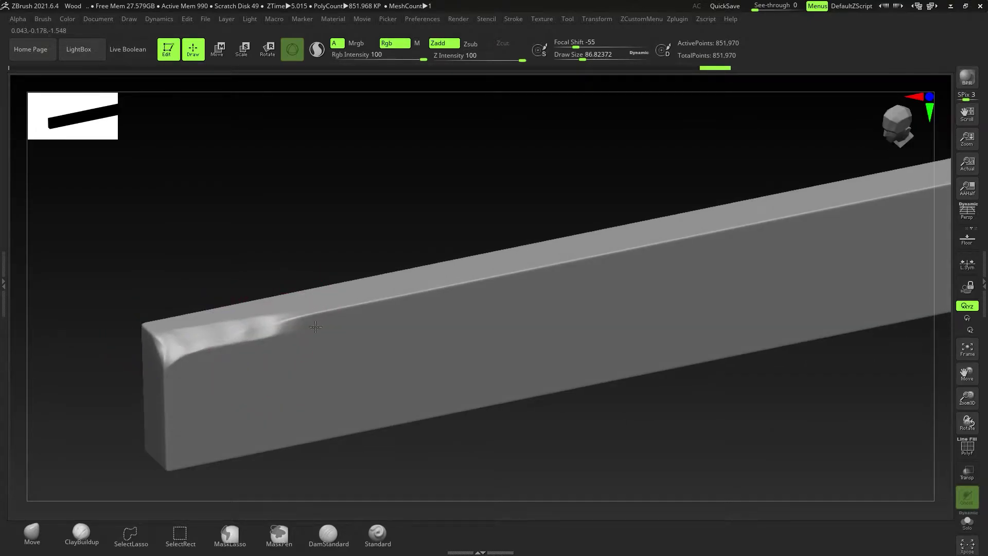
{"action": "right_click_drag", "start_coordinate": [289, 357], "coordinate": [280, 322]}
{"action": "right_click_drag", "start_coordinate": [250, 424], "coordinate": [227, 401]}
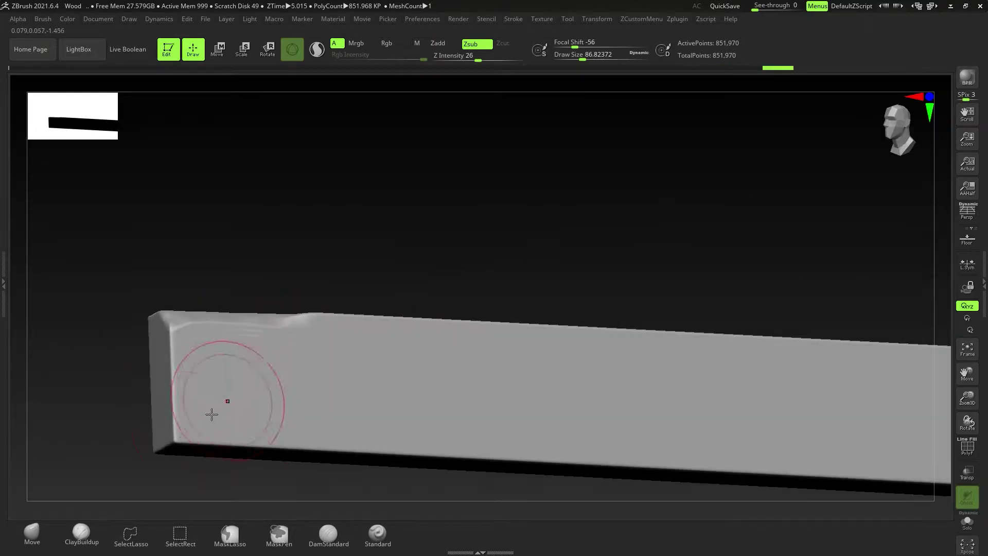
Step: Shave down the lower corner and adjoining edge at the same end of the plank
{"action": "right_click_drag", "start_coordinate": [172, 449], "coordinate": [180, 428]}
{"action": "mouse_move", "coordinate": [177, 415]}
{"action": "left_mouse_down"}
{"action": "mouse_move", "coordinate": [183, 439]}
{"action": "mouse_move", "coordinate": [276, 453]}
{"action": "left_mouse_up"}
{"action": "right_click_drag", "start_coordinate": [313, 412], "coordinate": [316, 468]}
{"action": "right_click_drag", "start_coordinate": [353, 419], "coordinate": [339, 419], "text": "alt"}
{"action": "mouse_move", "coordinate": [418, 387]}
{"action": "right_mouse_down", "text": "alt"}
{"action": "mouse_move", "coordinate": [415, 414]}
{"action": "mouse_move", "coordinate": [494, 90]}
{"action": "right_mouse_up", "text": "alt"}
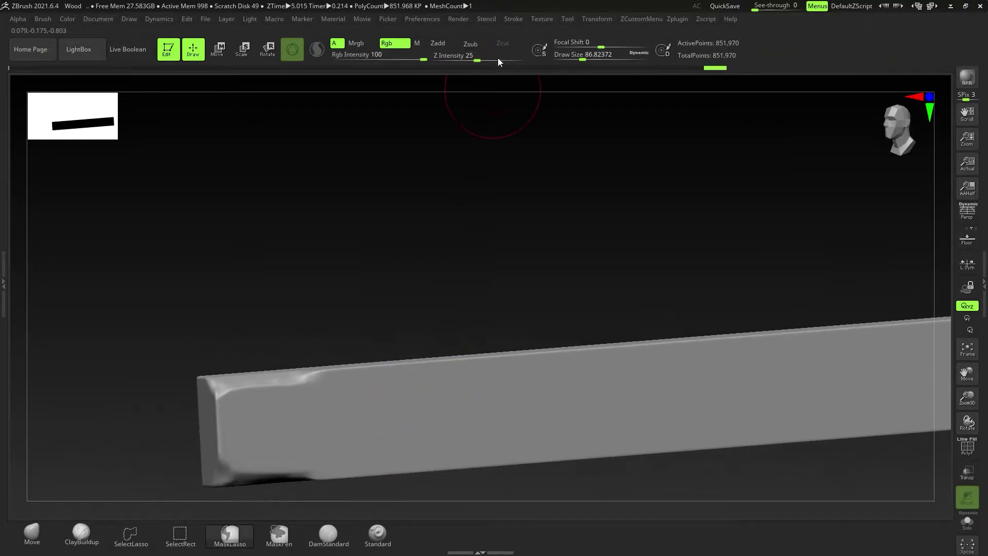
Step: Reduce the draw size to about 80, and trim and smooth the corner edges at the plank's opposite end
{"action": "left_click", "coordinate": [515, 18]}
{"action": "left_click", "coordinate": [546, 212]}
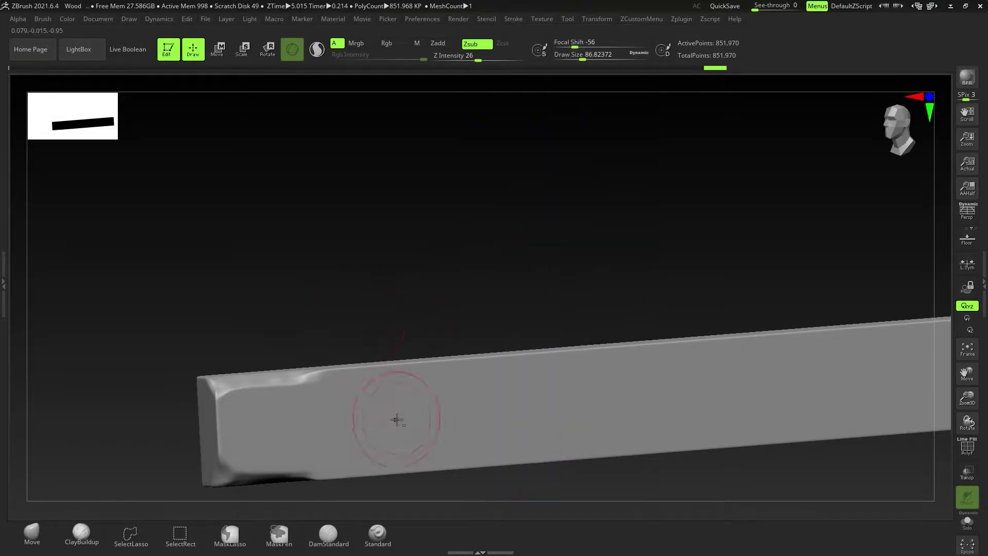
{"action": "right_click_drag", "start_coordinate": [397, 419], "coordinate": [366, 348]}
{"action": "key", "text": "s"}
{"action": "left_click", "coordinate": [366, 349]}
{"action": "mouse_move", "coordinate": [463, 337]}
{"action": "right_mouse_down"}
{"action": "mouse_move", "coordinate": [556, 326]}
{"action": "mouse_move", "coordinate": [446, 350]}
{"action": "mouse_move", "coordinate": [448, 381]}
{"action": "right_mouse_up"}
{"action": "left_click_drag", "start_coordinate": [563, 297], "coordinate": [620, 284]}
{"action": "left_click_drag", "start_coordinate": [620, 285], "coordinate": [556, 296], "text": "shift"}
{"action": "right_click_drag", "start_coordinate": [607, 329], "coordinate": [625, 294]}
{"action": "left_click_drag", "start_coordinate": [632, 288], "coordinate": [655, 339], "text": "shift"}
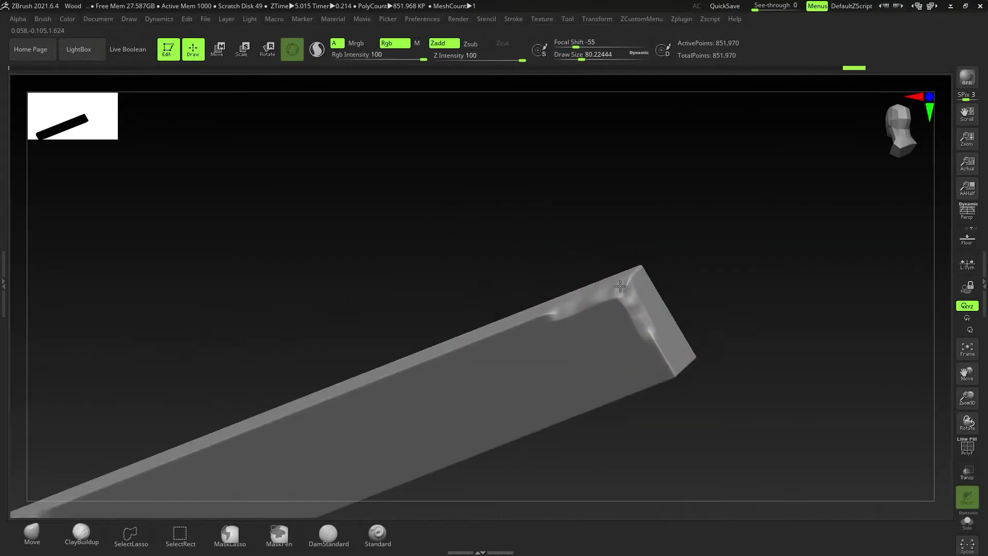
Step: Trim small irregular nicks into the plank's long edges and smooth them
{"action": "right_click_drag", "start_coordinate": [639, 350], "coordinate": [657, 375]}
{"action": "key", "text": "space"}
{"action": "left_click", "coordinate": [627, 359]}
{"action": "right_click_drag", "start_coordinate": [592, 373], "coordinate": [479, 404]}
{"action": "left_click_drag", "start_coordinate": [479, 404], "coordinate": [445, 410]}
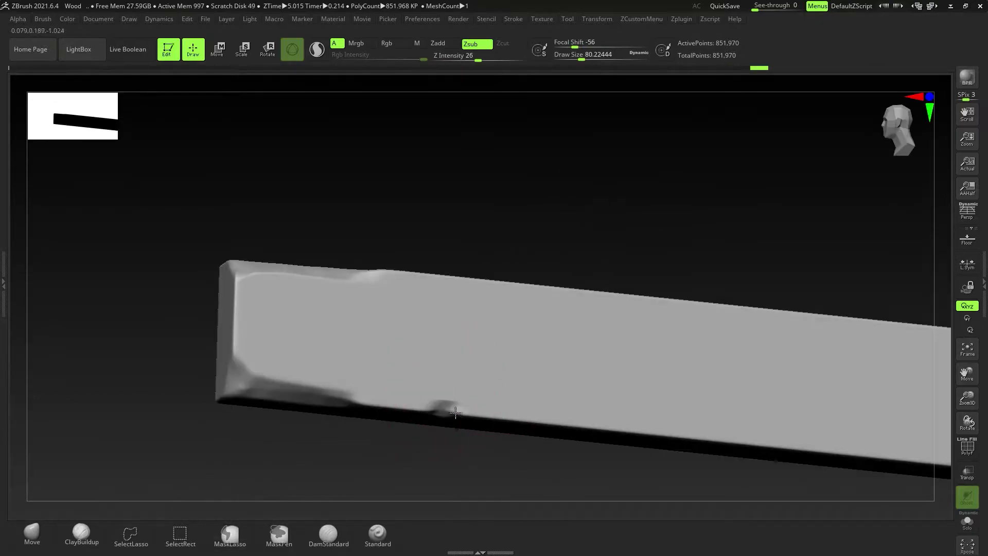
{"action": "mouse_move", "coordinate": [446, 410]}
{"action": "right_mouse_down"}
{"action": "mouse_move", "coordinate": [662, 267]}
{"action": "mouse_move", "coordinate": [513, 298]}
{"action": "mouse_move", "coordinate": [455, 415]}
{"action": "mouse_move", "coordinate": [499, 346]}
{"action": "mouse_move", "coordinate": [326, 326]}
{"action": "right_mouse_up"}
{"action": "left_click_drag", "start_coordinate": [376, 332], "coordinate": [360, 324], "text": "shift"}
{"action": "right_click_drag", "start_coordinate": [370, 330], "coordinate": [427, 359], "text": "shift"}
{"action": "right_click_drag", "start_coordinate": [298, 351], "coordinate": [310, 383], "text": "ctrl"}
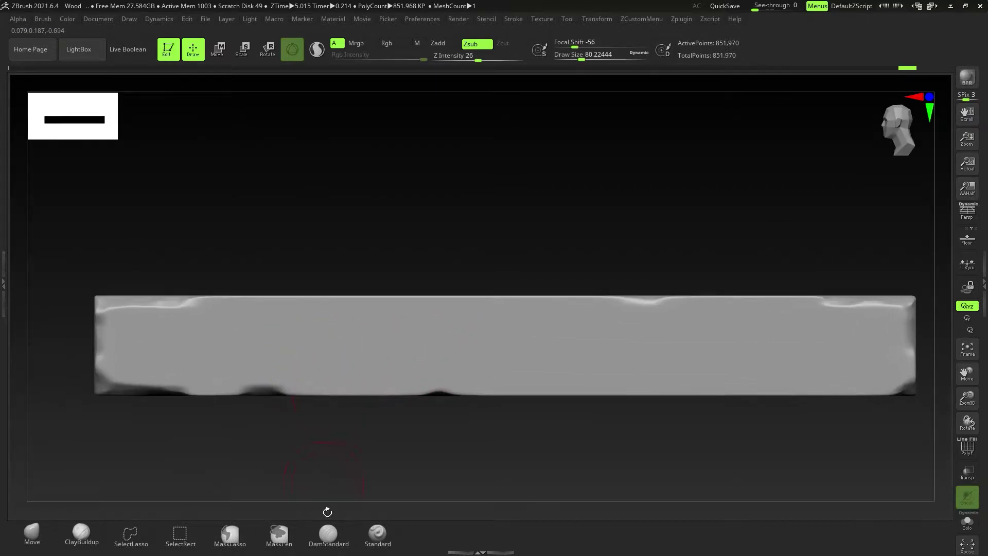
Step: Hide the interface panels, reduce the DamStandard brush's draw size to about 54 and try a test groove at the plank's end
{"action": "key", "text": "Tab"}
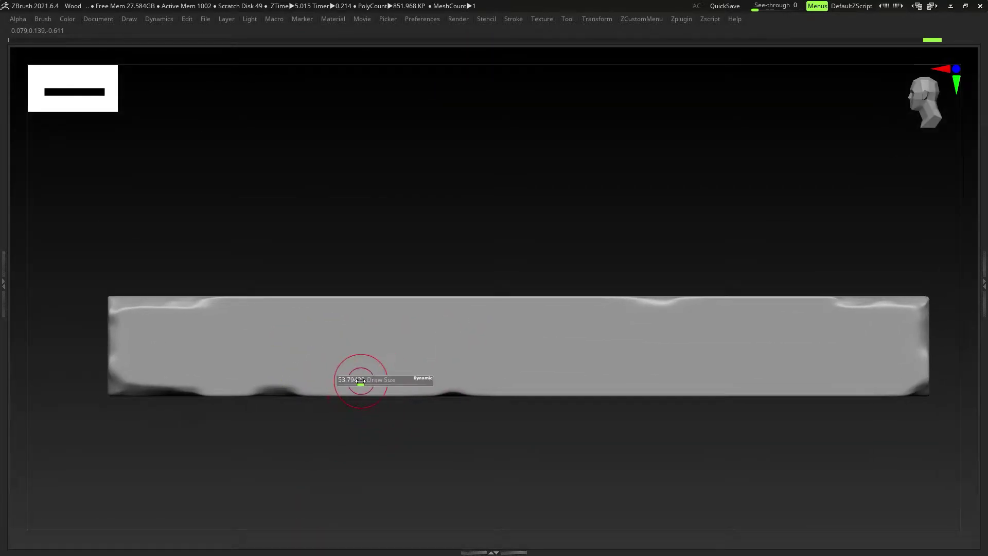
{"action": "left_click_drag", "start_coordinate": [199, 336], "coordinate": [251, 336]}
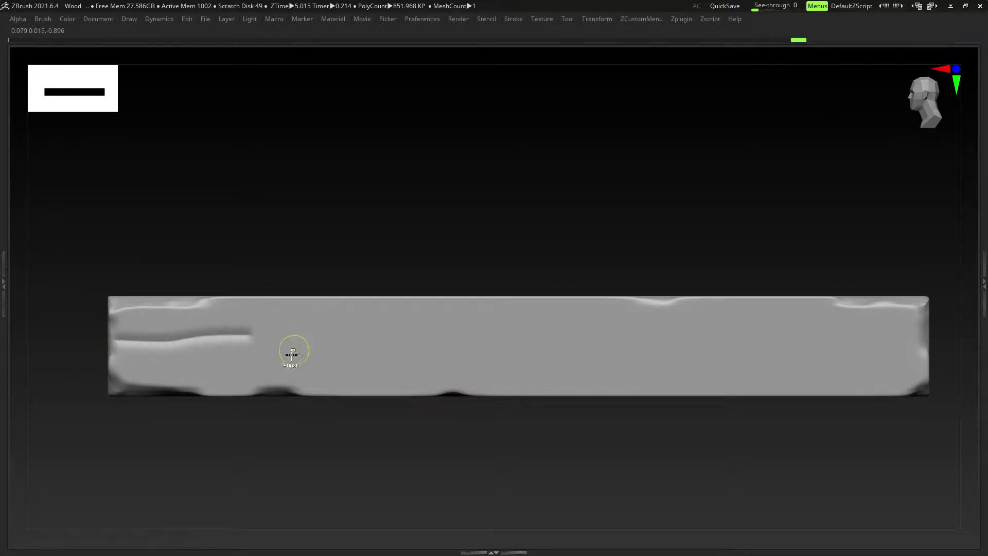
{"action": "key", "text": "ctrl+z"}
{"action": "right_click_drag", "start_coordinate": [305, 341], "coordinate": [284, 358], "text": "alt"}
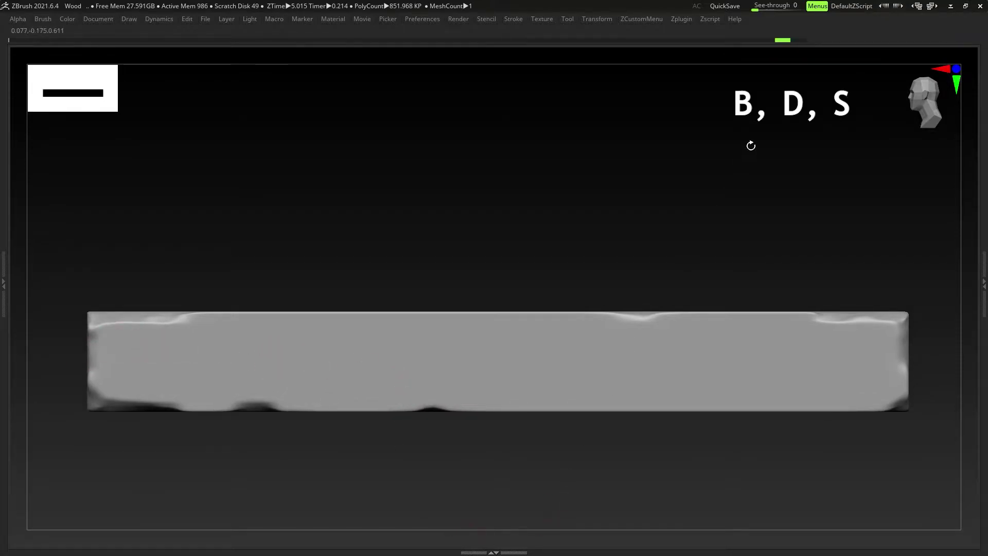
Step: Switch to the Photos app to examine the wood grain in reference photo 02.jpg, and return to ZBrush
{"action": "key", "text": "super"}
{"action": "left_click", "coordinate": [247, 547]}
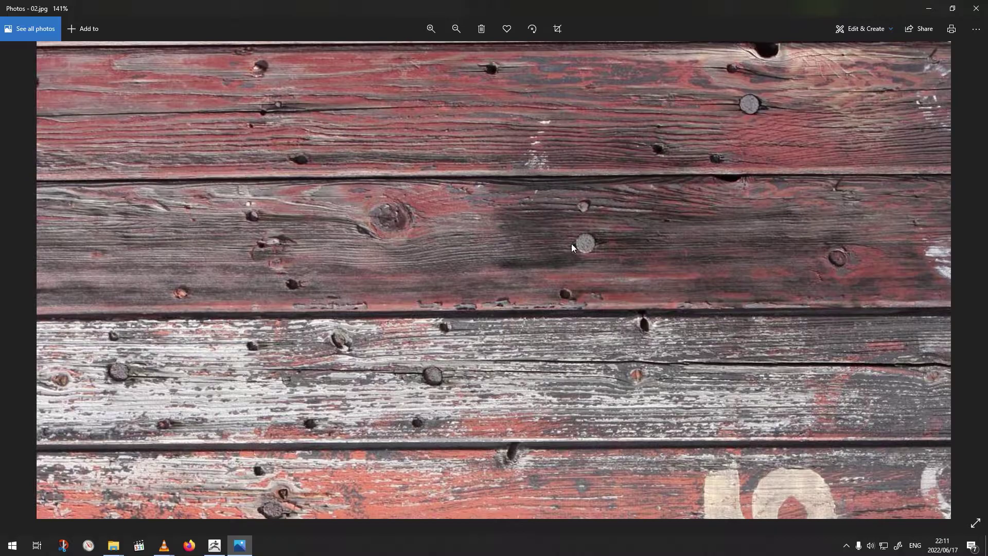
{"action": "left_click", "coordinate": [218, 547]}
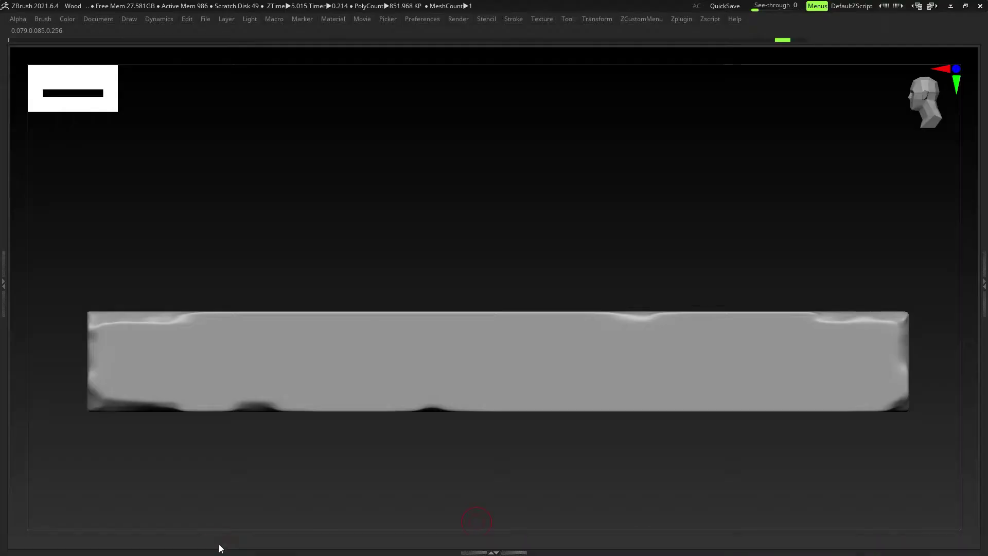
Step: Carve a wavy grain groove along the full length of the plank's upper half and repeat the stroke to deepen it
{"action": "right_click_drag", "start_coordinate": [301, 365], "coordinate": [295, 384], "text": "alt"}
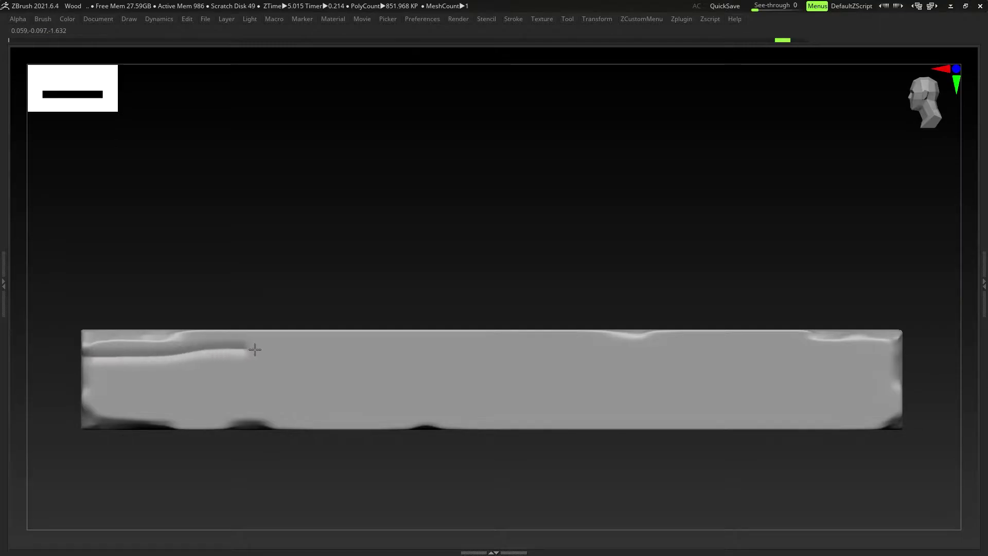
{"action": "left_click_drag", "start_coordinate": [364, 357], "coordinate": [912, 355]}
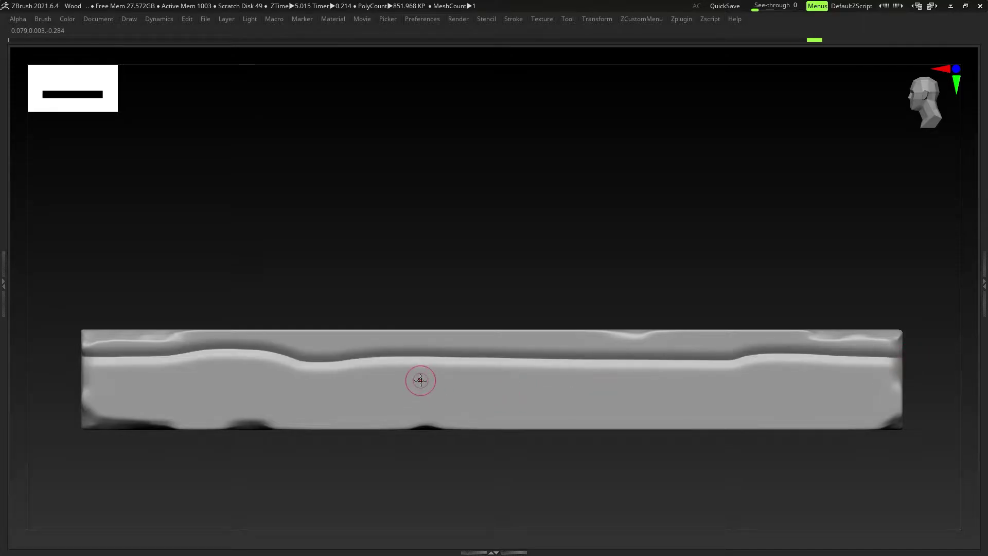
{"action": "key", "text": "1"}
{"action": "right_click_drag", "start_coordinate": [346, 357], "coordinate": [325, 360]}
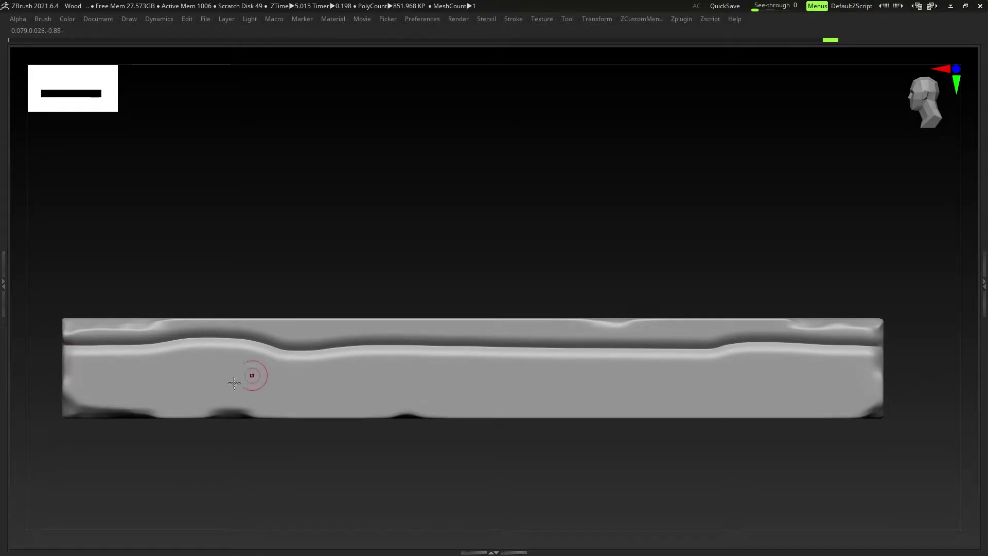
Step: Carve two more full-length wavy grooves through the plank's middle and lower half, leaving gaps for knots
{"action": "left_click_drag", "start_coordinate": [98, 364], "coordinate": [153, 379]}
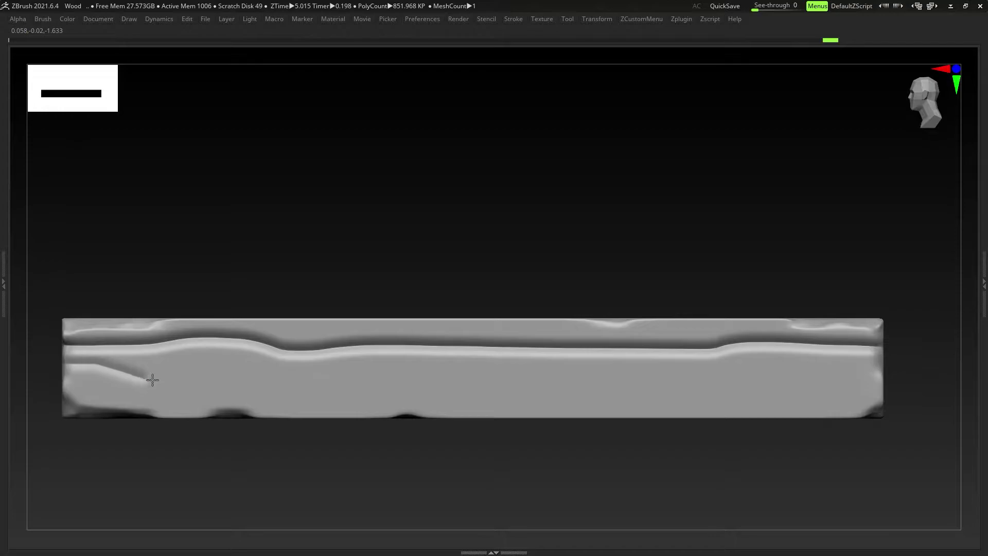
{"action": "left_click_drag", "start_coordinate": [307, 378], "coordinate": [893, 375]}
{"action": "left_click_drag", "start_coordinate": [88, 395], "coordinate": [898, 397]}
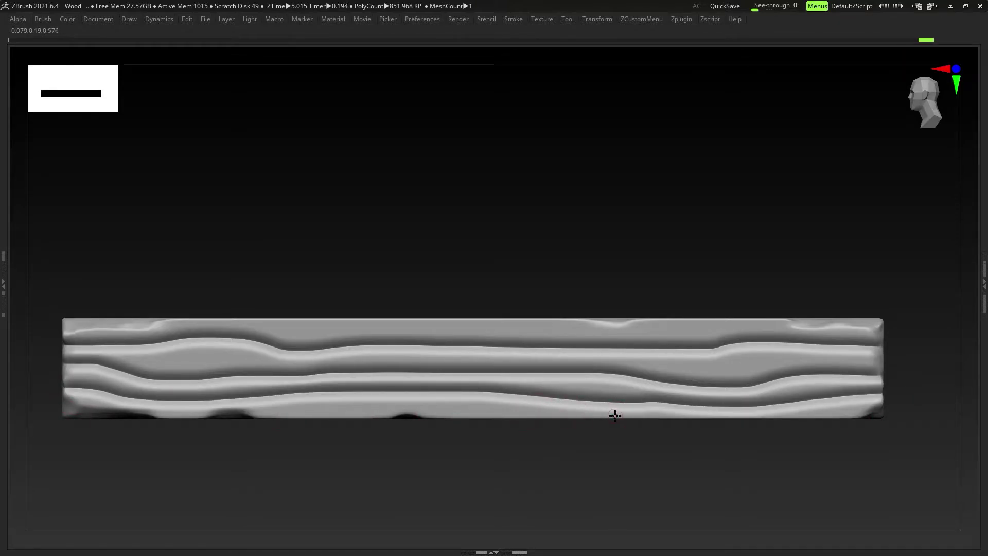
Step: Carve additional grain grooves close to the plank's lower and upper edges
{"action": "left_click_drag", "start_coordinate": [620, 412], "coordinate": [65, 412]}
{"action": "left_click_drag", "start_coordinate": [106, 327], "coordinate": [883, 325]}
{"action": "left_click_drag", "start_coordinate": [879, 408], "coordinate": [803, 420]}
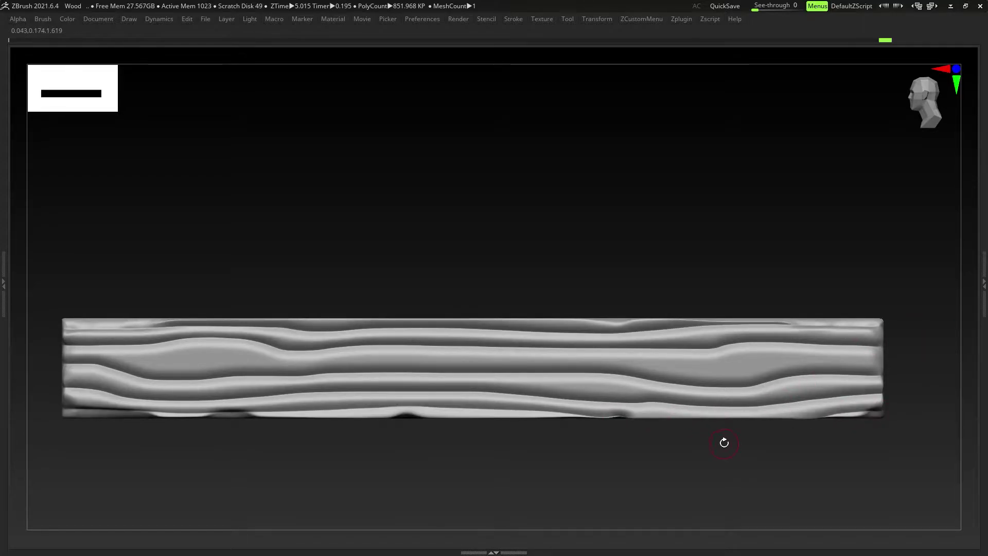
Step: Carve oval wood knots in the two wide gaps between the grain lines
{"action": "mouse_move", "coordinate": [201, 356]}
{"action": "left_mouse_down"}
{"action": "mouse_move", "coordinate": [158, 367]}
{"action": "mouse_move", "coordinate": [199, 359]}
{"action": "left_mouse_up"}
{"action": "mouse_move", "coordinate": [758, 358]}
{"action": "left_mouse_down"}
{"action": "mouse_move", "coordinate": [697, 364]}
{"action": "mouse_move", "coordinate": [760, 357]}
{"action": "left_mouse_up"}
{"action": "key", "text": "ctrl+z"}
Step: Set the DamStandard brush to a draw size of about 74 and change its stroke type to Spray
{"action": "right_click_drag", "start_coordinate": [355, 375], "coordinate": [391, 388], "text": "alt"}
{"action": "key", "text": "s"}
{"action": "left_click_drag", "start_coordinate": [400, 379], "coordinate": [417, 380]}
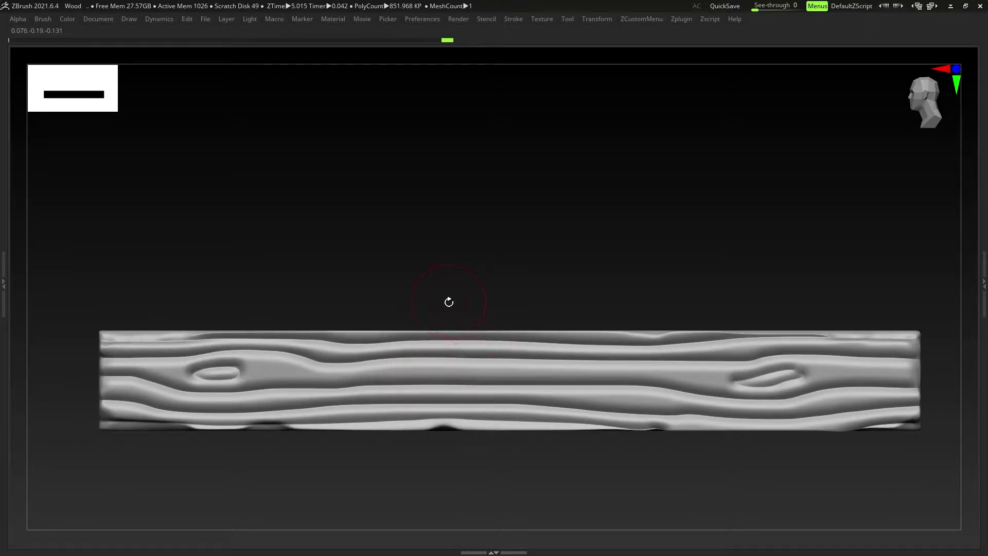
{"action": "key", "text": "space"}
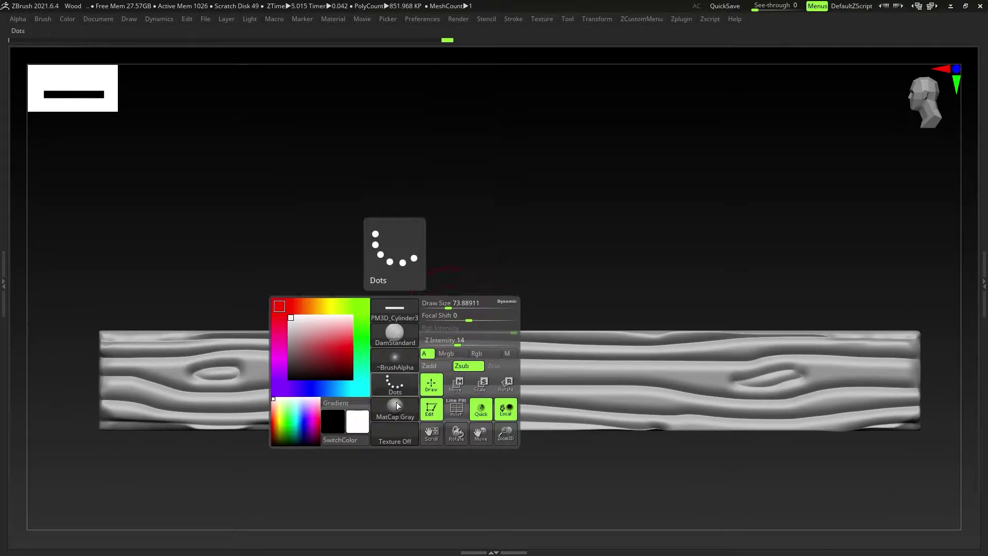
{"action": "left_click", "coordinate": [405, 360]}
{"action": "key", "text": "space"}
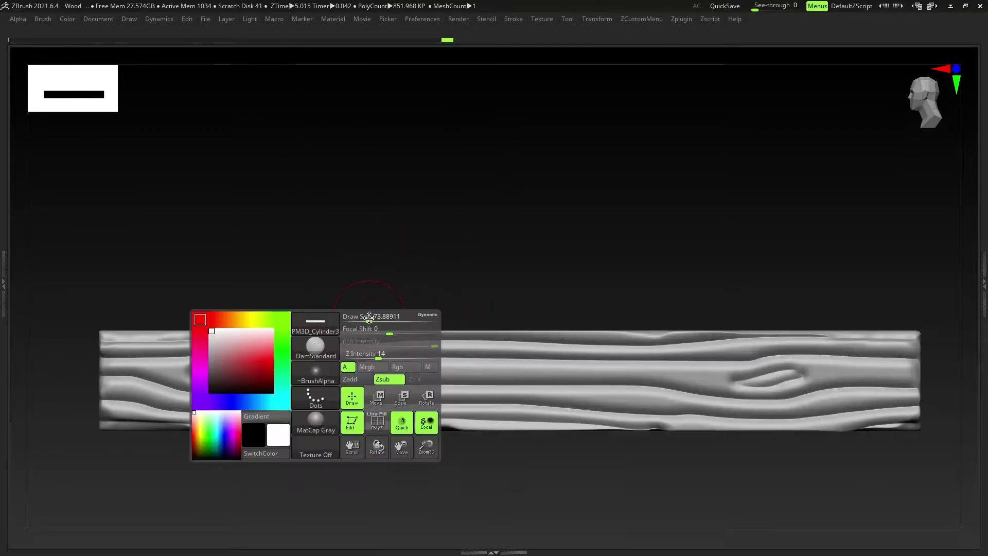
{"action": "left_click", "coordinate": [313, 397]}
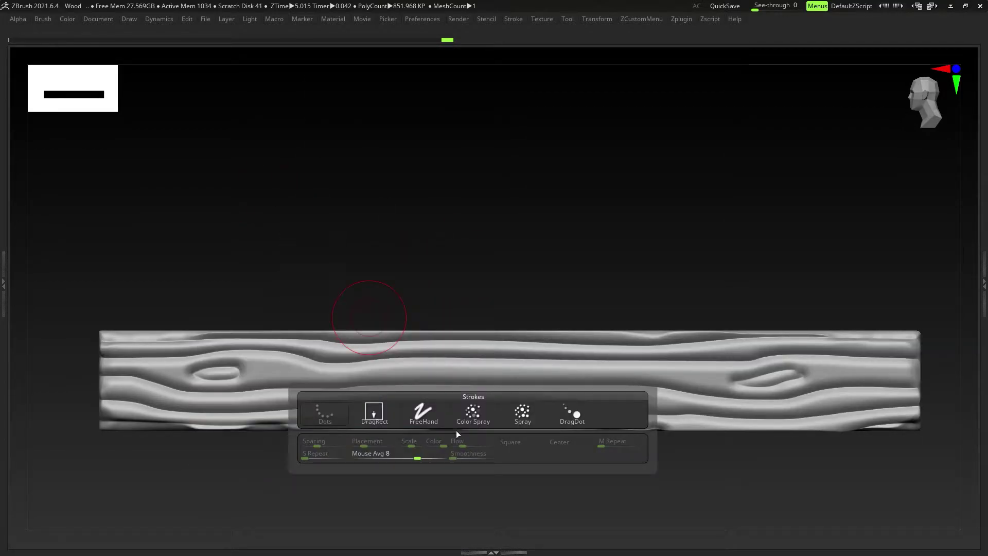
{"action": "left_click", "coordinate": [528, 416]}
Step: Set the brush alpha's H Tiles to 7 and try one spray stroke over the plank's left knot
{"action": "left_click", "coordinate": [16, 21]}
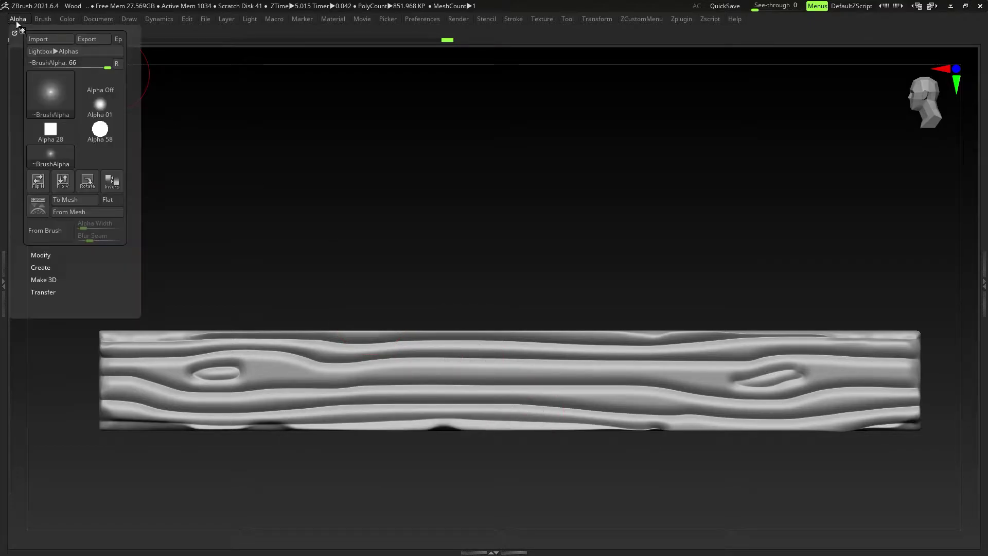
{"action": "mouse_move", "coordinate": [51, 94]}
{"action": "left_click", "coordinate": [41, 255]}
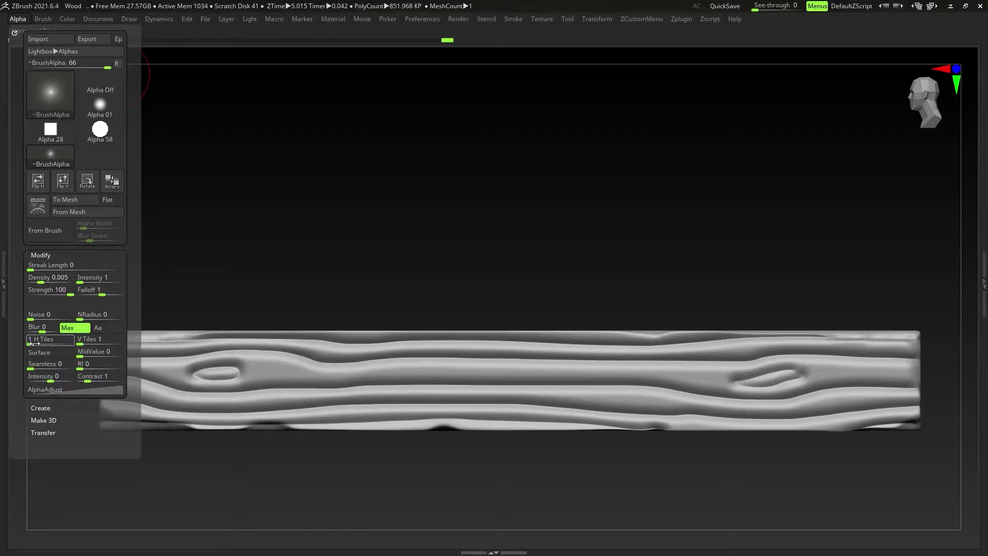
{"action": "left_click_drag", "start_coordinate": [32, 343], "coordinate": [49, 344]}
{"action": "mouse_move", "coordinate": [55, 118]}
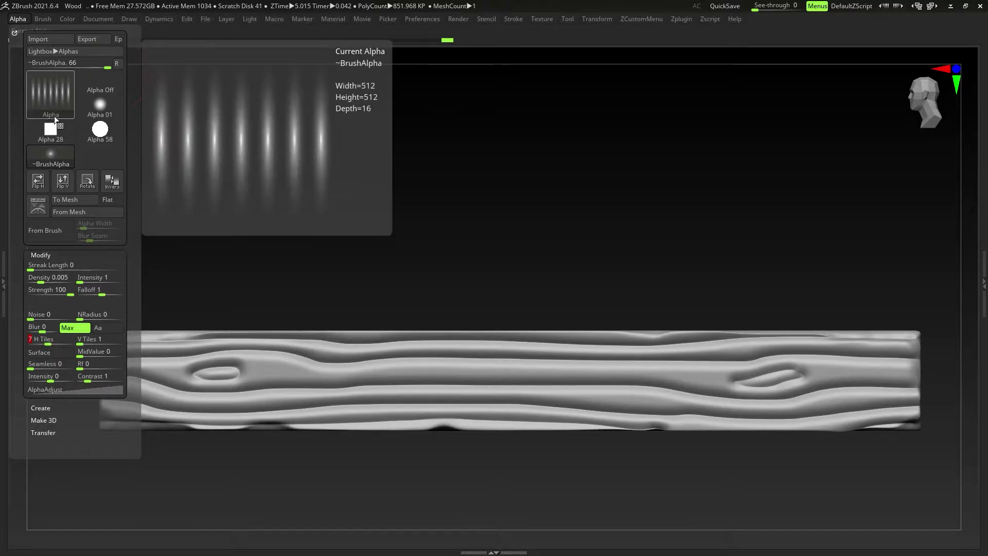
{"action": "left_click_drag", "start_coordinate": [168, 375], "coordinate": [393, 372]}
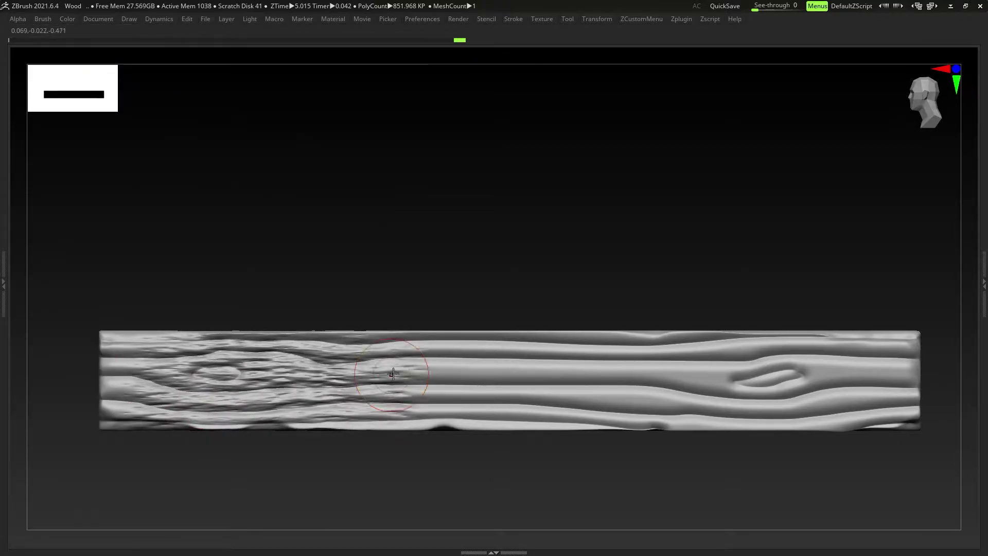
{"action": "key", "text": "ctrl+z"}
Step: Reduce the brush size and spray fine streaked grain over the plank's left end up to the left knot
{"action": "key", "text": "s"}
{"action": "left_click_drag", "start_coordinate": [309, 390], "coordinate": [308, 390]}
{"action": "right_click_drag", "start_coordinate": [237, 374], "coordinate": [265, 385], "text": "ctrl"}
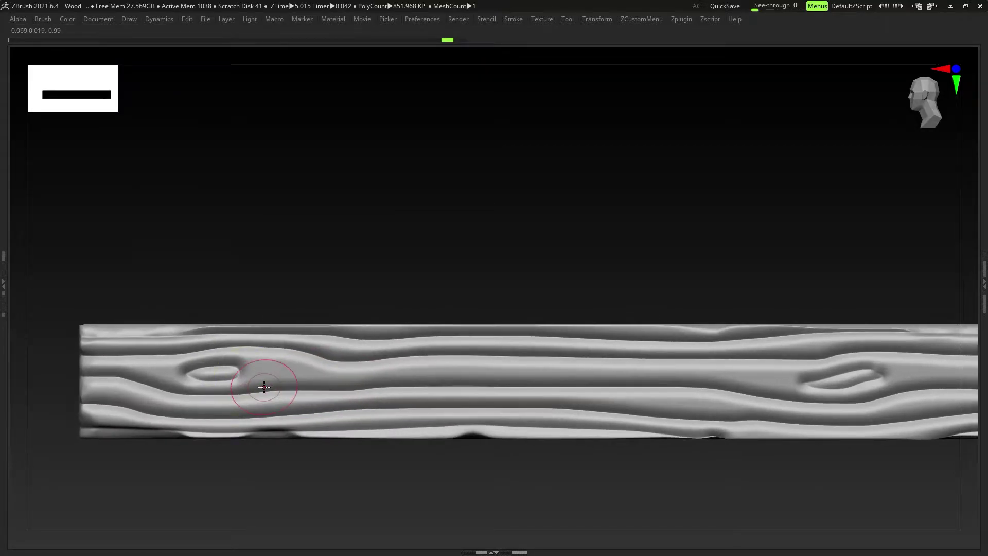
{"action": "key", "text": "space"}
{"action": "left_click_drag", "start_coordinate": [275, 411], "coordinate": [276, 411]}
{"action": "mouse_move", "coordinate": [90, 359]}
{"action": "left_mouse_down"}
{"action": "mouse_move", "coordinate": [165, 357]}
{"action": "mouse_move", "coordinate": [113, 384]}
{"action": "mouse_move", "coordinate": [199, 421]}
{"action": "mouse_move", "coordinate": [401, 406]}
{"action": "left_mouse_up"}
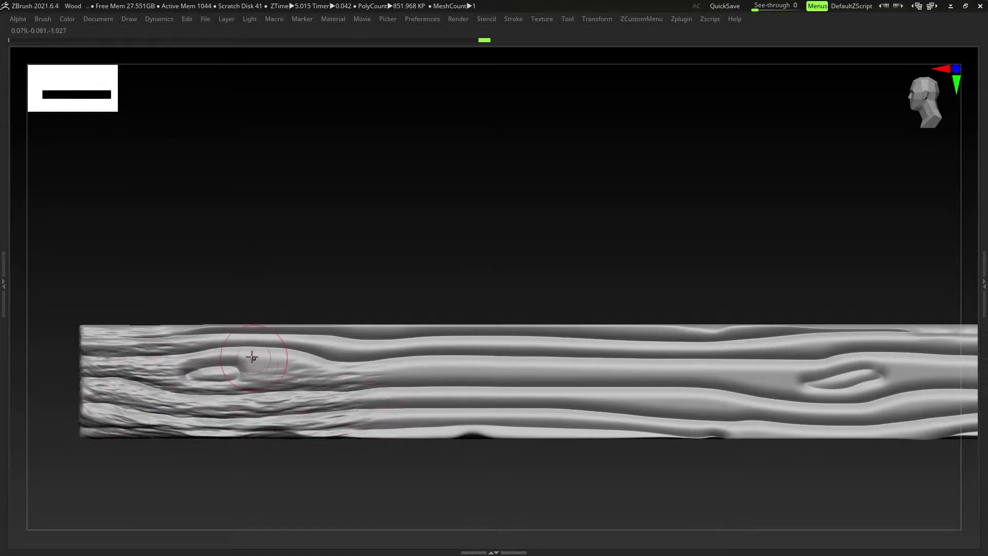
{"action": "mouse_move", "coordinate": [252, 357]}
{"action": "left_mouse_down"}
{"action": "mouse_move", "coordinate": [326, 361]}
{"action": "mouse_move", "coordinate": [150, 355]}
{"action": "left_mouse_up"}
Step: Spray the fine grain across the plank's middle and right section, following the carved grooves
{"action": "right_click_drag", "start_coordinate": [409, 369], "coordinate": [329, 364], "text": "alt"}
{"action": "mouse_move", "coordinate": [217, 352]}
{"action": "left_mouse_down"}
{"action": "mouse_move", "coordinate": [357, 366]}
{"action": "mouse_move", "coordinate": [470, 360]}
{"action": "mouse_move", "coordinate": [276, 397]}
{"action": "mouse_move", "coordinate": [330, 409]}
{"action": "mouse_move", "coordinate": [359, 356]}
{"action": "mouse_move", "coordinate": [649, 357]}
{"action": "left_mouse_up"}
{"action": "right_click_drag", "start_coordinate": [648, 358], "coordinate": [562, 341], "text": "alt"}
{"action": "mouse_move", "coordinate": [268, 401]}
{"action": "left_mouse_down"}
{"action": "mouse_move", "coordinate": [535, 399]}
{"action": "mouse_move", "coordinate": [530, 382]}
{"action": "left_mouse_up"}
{"action": "right_click_drag", "start_coordinate": [530, 382], "coordinate": [453, 389], "text": "alt"}
{"action": "mouse_move", "coordinate": [453, 389]}
{"action": "left_mouse_down"}
{"action": "mouse_move", "coordinate": [579, 417]}
{"action": "mouse_move", "coordinate": [774, 384]}
{"action": "mouse_move", "coordinate": [763, 373]}
{"action": "mouse_move", "coordinate": [618, 346]}
{"action": "mouse_move", "coordinate": [473, 354]}
{"action": "left_mouse_up"}
{"action": "right_click_drag", "start_coordinate": [446, 344], "coordinate": [703, 356], "text": "alt"}
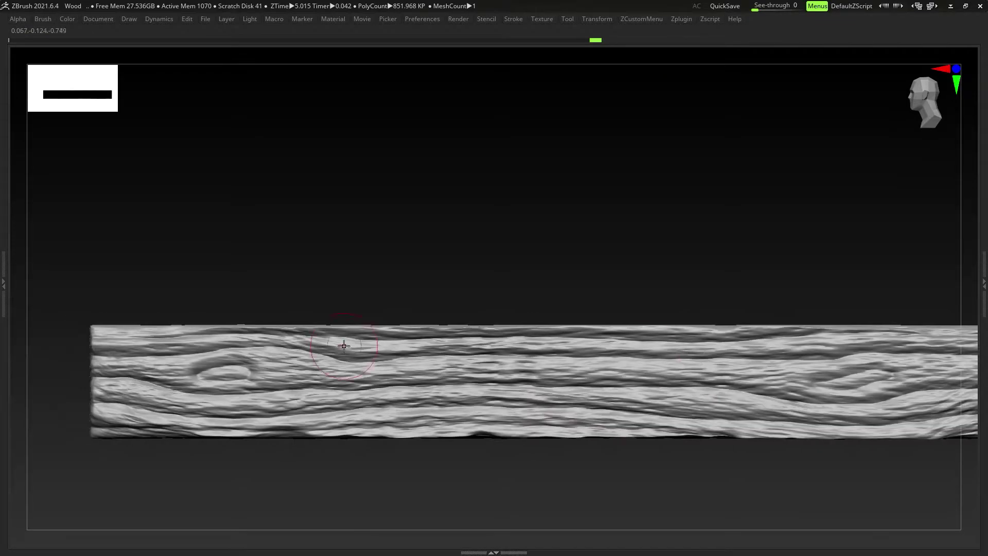
Step: Deepen the fine grain around the left knot and, with an adjusted brush size, around the grooves near the right knot
{"action": "right_click_drag", "start_coordinate": [177, 376], "coordinate": [214, 362], "text": "alt"}
{"action": "left_click_drag", "start_coordinate": [140, 373], "coordinate": [342, 404]}
{"action": "right_click_drag", "start_coordinate": [391, 373], "coordinate": [330, 386], "text": "alt"}
{"action": "key", "text": "s"}
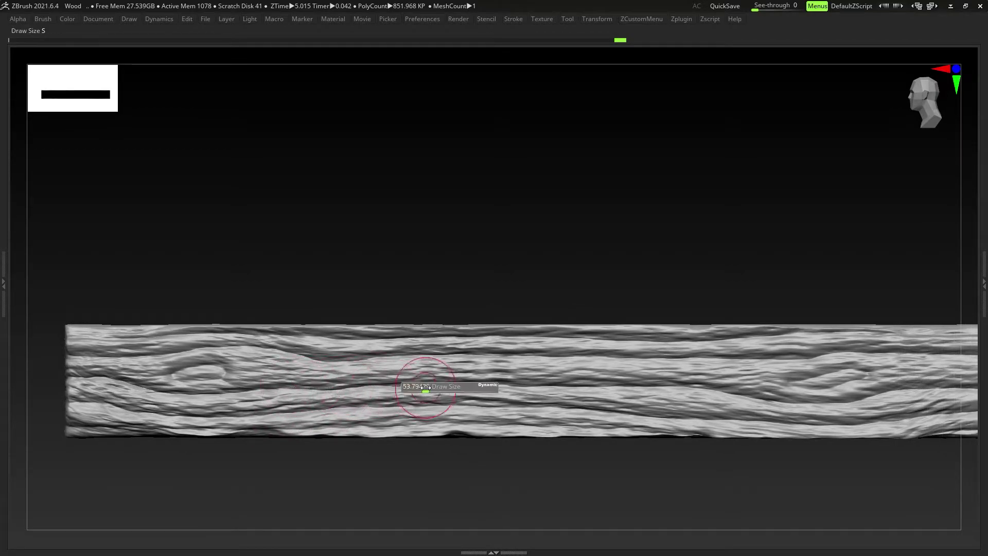
{"action": "left_click_drag", "start_coordinate": [427, 391], "coordinate": [421, 389]}
{"action": "right_click_drag", "start_coordinate": [738, 392], "coordinate": [478, 395], "text": "alt"}
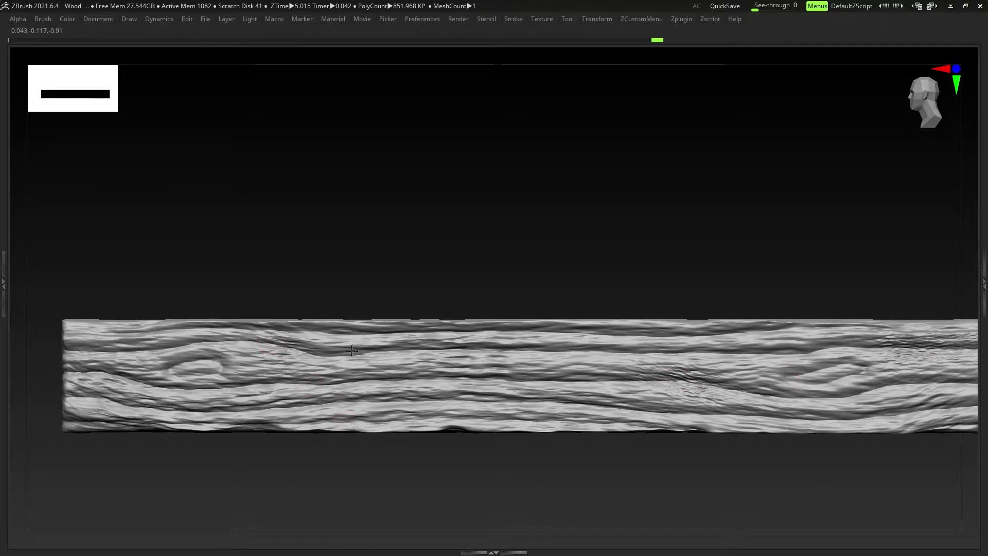
{"action": "right_click_drag", "start_coordinate": [467, 403], "coordinate": [408, 401], "text": "alt"}
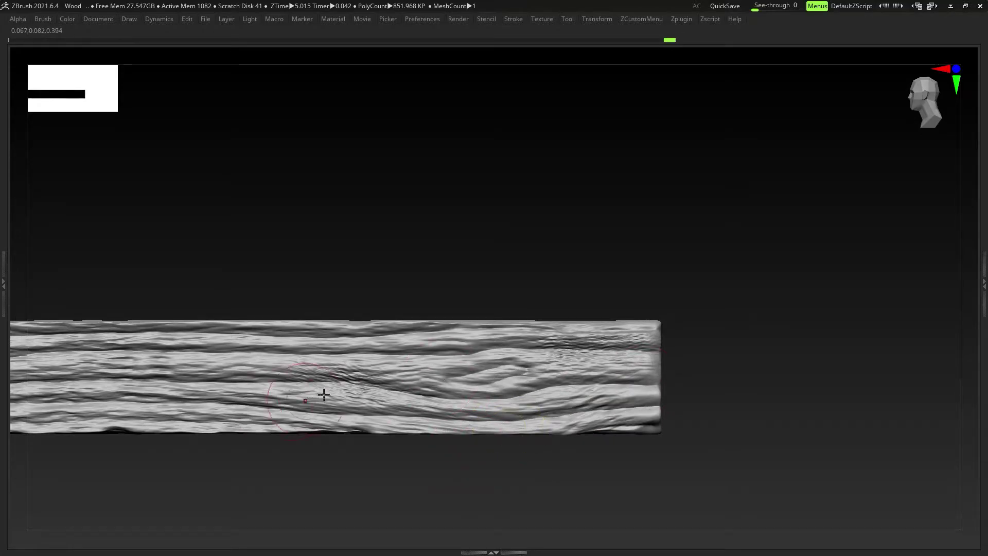
{"action": "left_click_drag", "start_coordinate": [324, 394], "coordinate": [381, 392]}
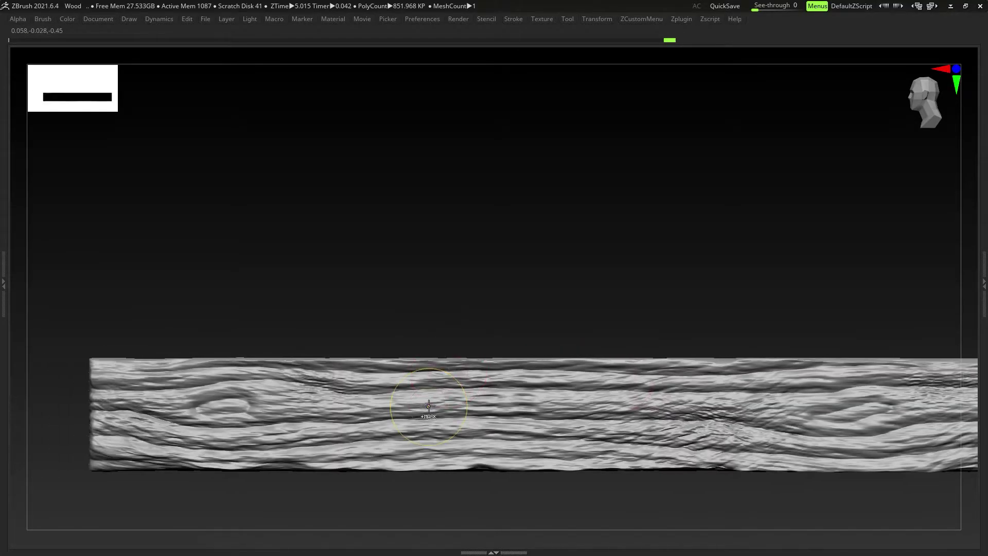
Step: Bring the whole plank into view and switch to the TrimDynamic brush
{"action": "right_click_drag", "start_coordinate": [428, 406], "coordinate": [429, 391], "text": "ctrl"}
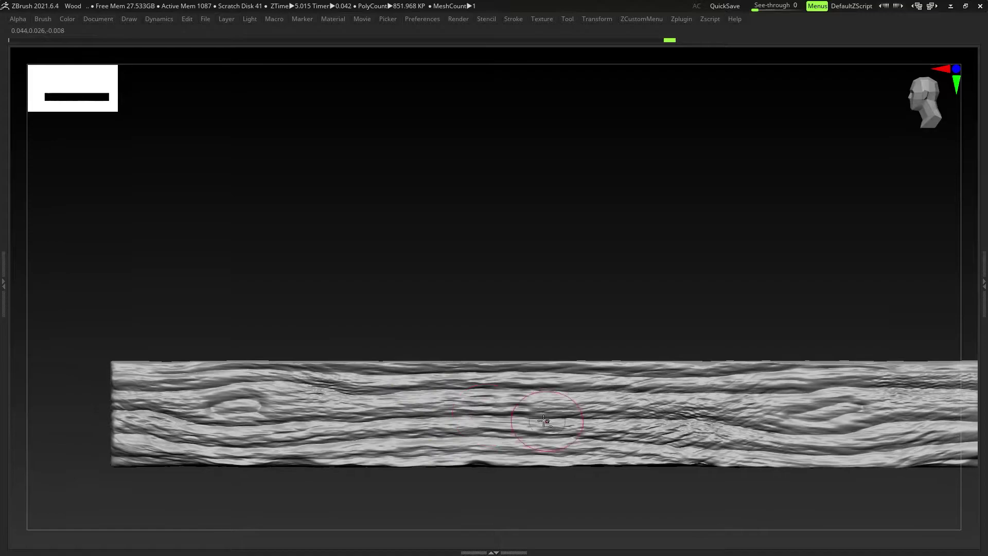
{"action": "right_click_drag", "start_coordinate": [547, 421], "coordinate": [466, 386], "text": "alt"}
{"action": "right_click_drag", "start_coordinate": [467, 386], "coordinate": [431, 392]}
{"action": "key", "text": "b"}
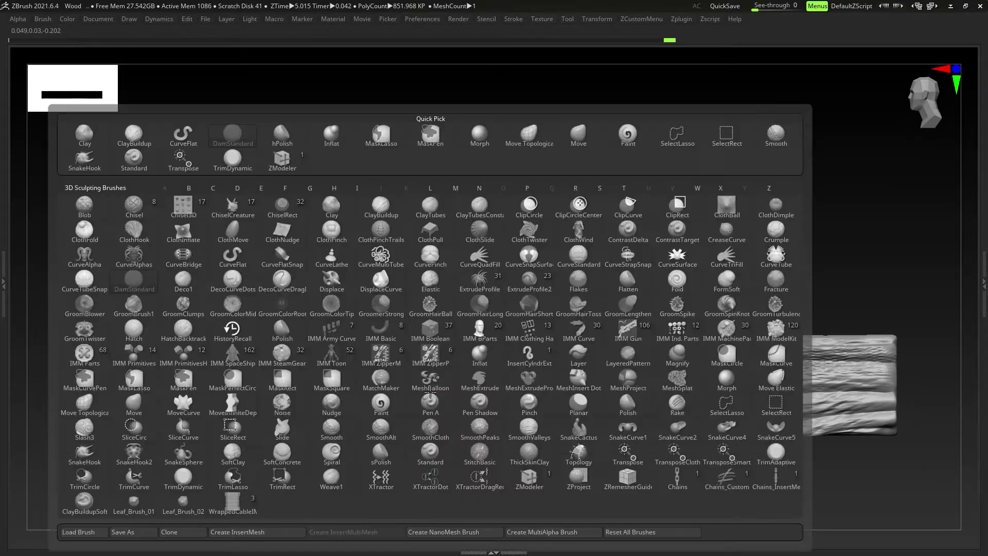
{"action": "key", "text": "t"}
{"action": "left_click", "coordinate": [176, 480]}
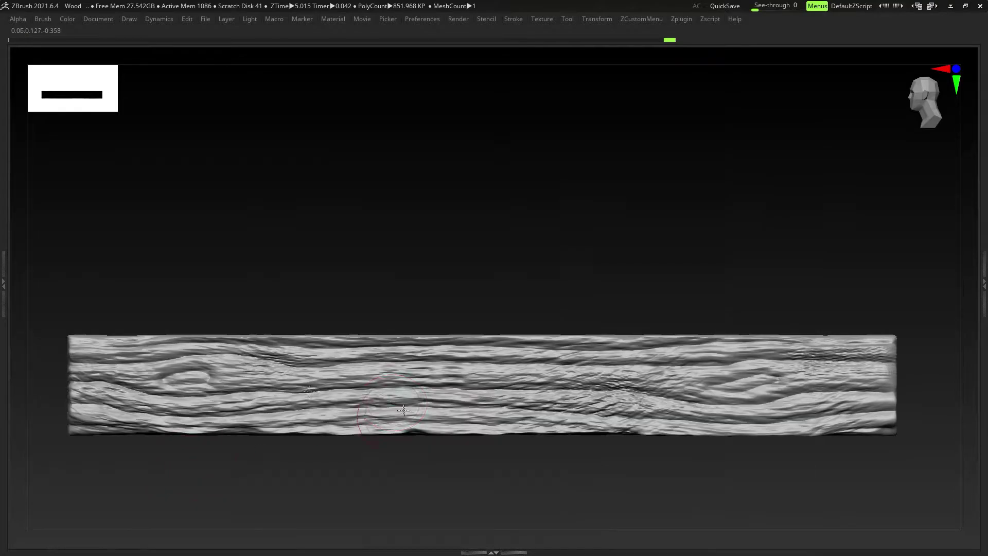
Step: Try flattening the fine grain between the grooves along the plank's full length with TrimDynamic
{"action": "key", "text": "space"}
{"action": "left_click_drag", "start_coordinate": [94, 386], "coordinate": [876, 398]}
{"action": "key", "text": "s"}
{"action": "left_click_drag", "start_coordinate": [861, 394], "coordinate": [853, 394]}
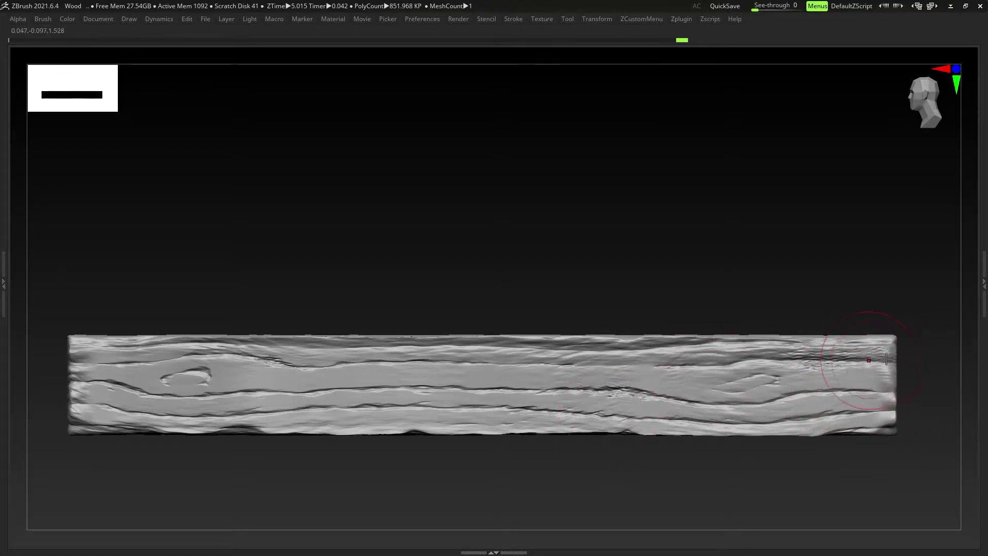
{"action": "left_click_drag", "start_coordinate": [481, 361], "coordinate": [455, 361]}
{"action": "right_click_drag", "start_coordinate": [379, 397], "coordinate": [382, 422], "text": "ctrl"}
{"action": "key", "text": "ctrl+z"}
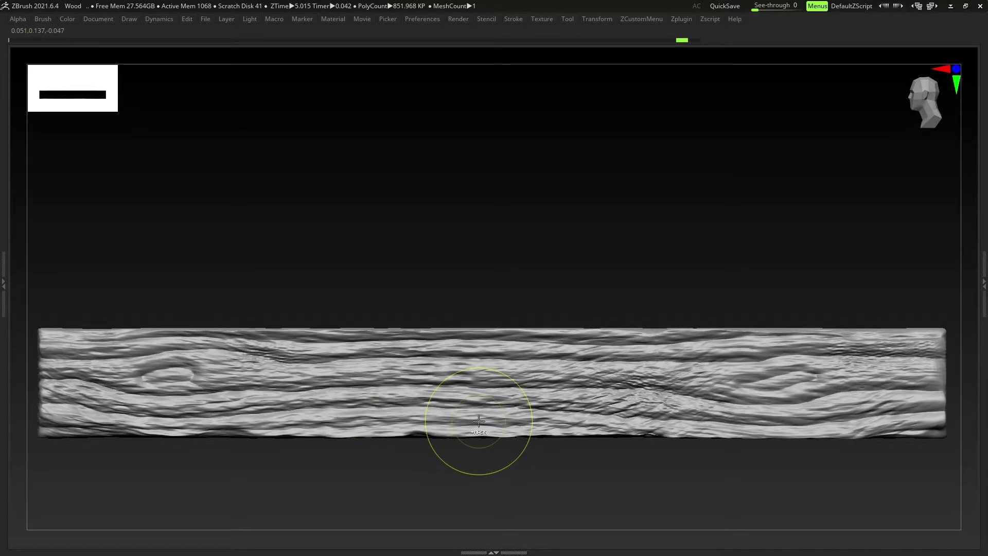
{"action": "right_click_drag", "start_coordinate": [224, 412], "coordinate": [295, 413], "text": "alt"}
{"action": "key", "text": "ctrl+z"}
Step: Flatten the raised grain between the main grooves with TrimDynamic from the left knot to the plank's middle
{"action": "left_click_drag", "start_coordinate": [127, 401], "coordinate": [166, 367]}
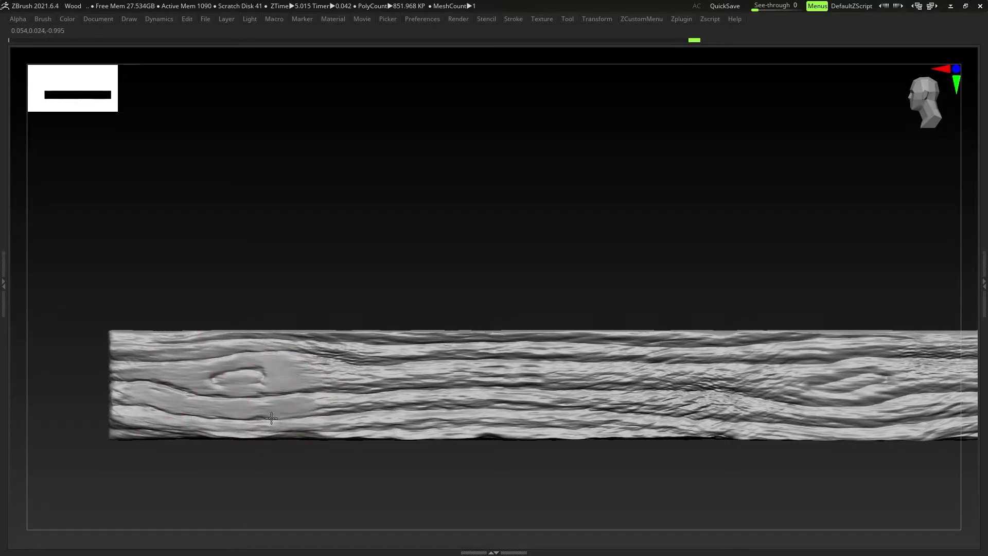
{"action": "left_click_drag", "start_coordinate": [271, 418], "coordinate": [288, 423]}
{"action": "right_click_drag", "start_coordinate": [340, 402], "coordinate": [295, 408], "text": "alt"}
{"action": "left_click_drag", "start_coordinate": [293, 382], "coordinate": [357, 376]}
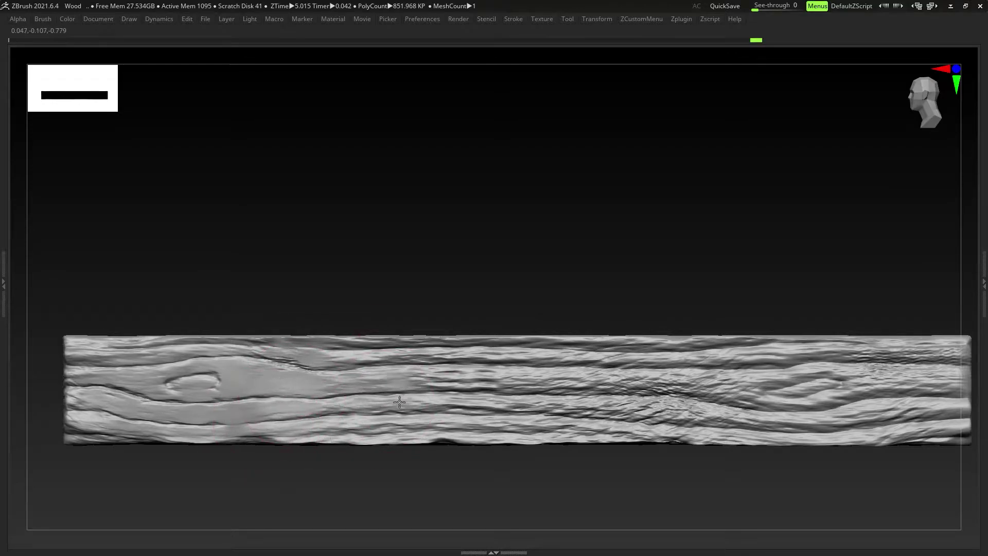
{"action": "right_click_drag", "start_coordinate": [434, 405], "coordinate": [395, 414], "text": "alt"}
{"action": "mouse_move", "coordinate": [202, 380]}
{"action": "left_mouse_down"}
{"action": "mouse_move", "coordinate": [486, 412]}
{"action": "mouse_move", "coordinate": [372, 428]}
{"action": "left_mouse_up"}
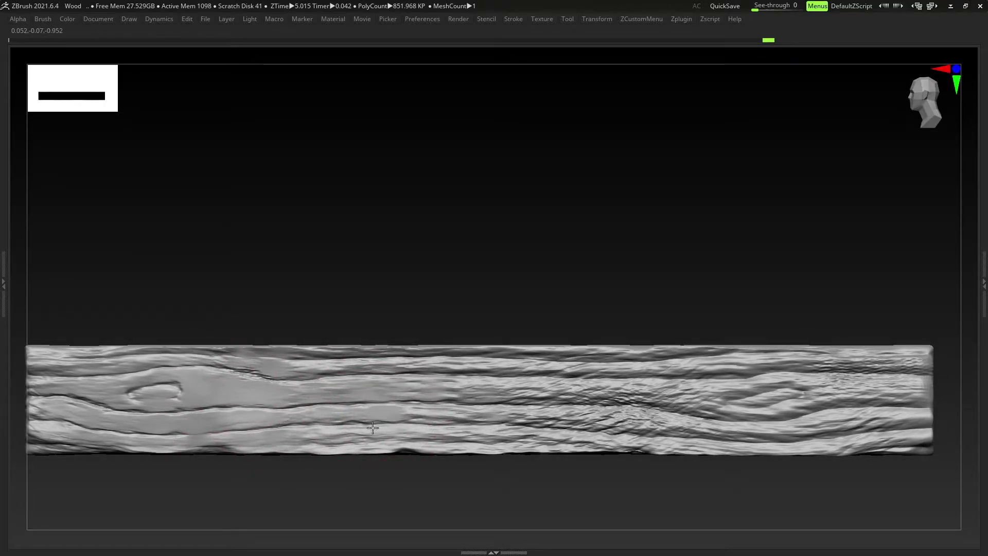
{"action": "left_click_drag", "start_coordinate": [316, 364], "coordinate": [412, 374]}
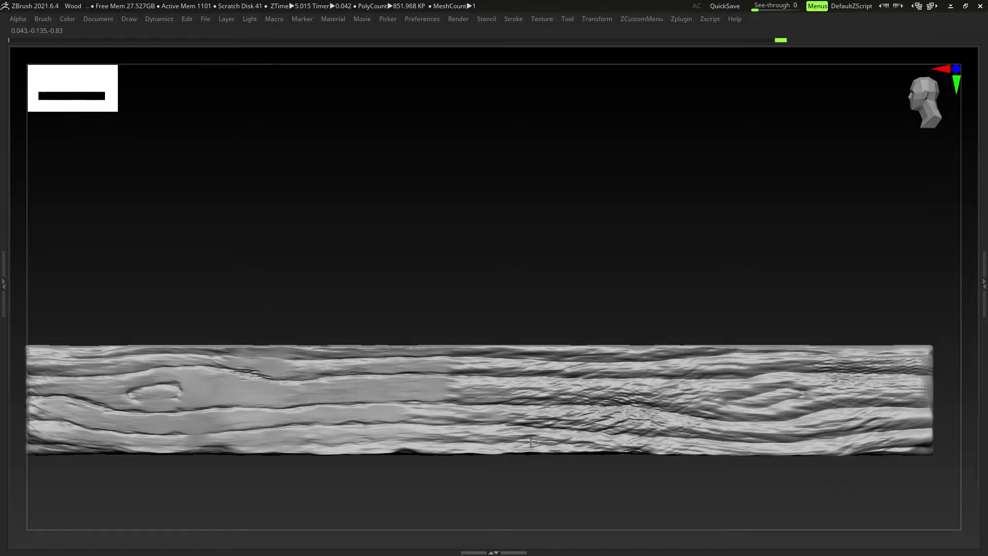
Step: Flatten the grain between the grooves across the plank's right half and around the right knot
{"action": "right_click_drag", "start_coordinate": [550, 378], "coordinate": [312, 390], "text": "alt"}
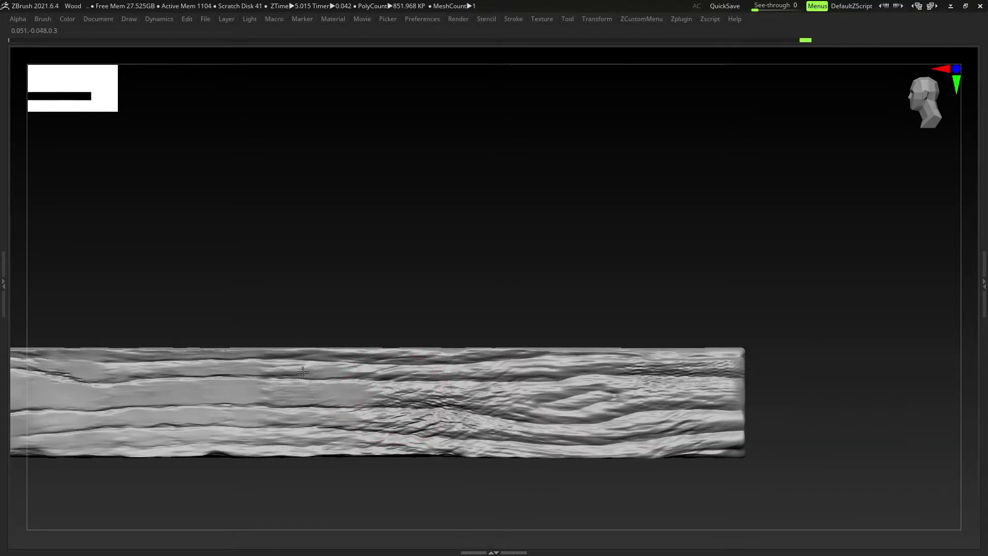
{"action": "left_click_drag", "start_coordinate": [404, 421], "coordinate": [519, 398]}
{"action": "left_click_drag", "start_coordinate": [363, 418], "coordinate": [505, 432]}
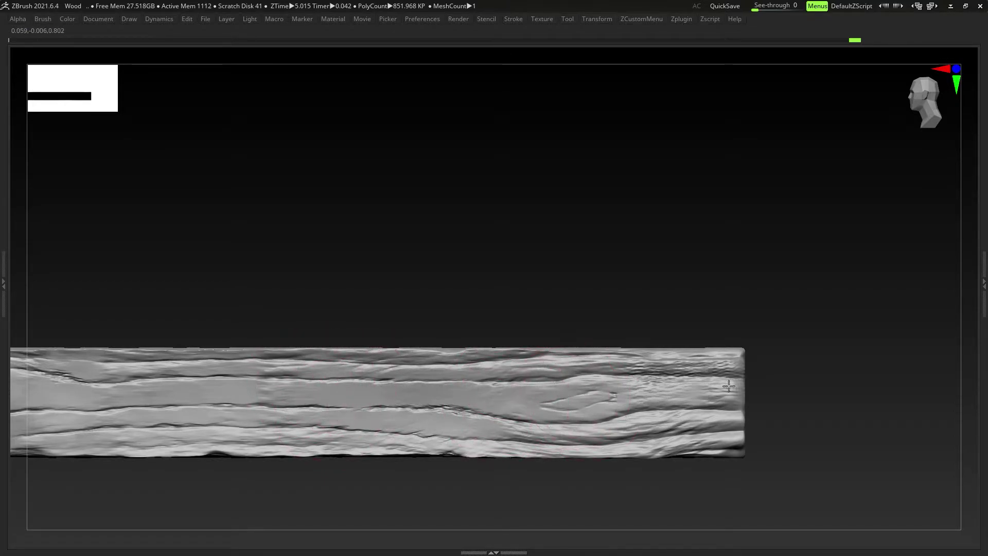
{"action": "left_click_drag", "start_coordinate": [652, 447], "coordinate": [653, 432]}
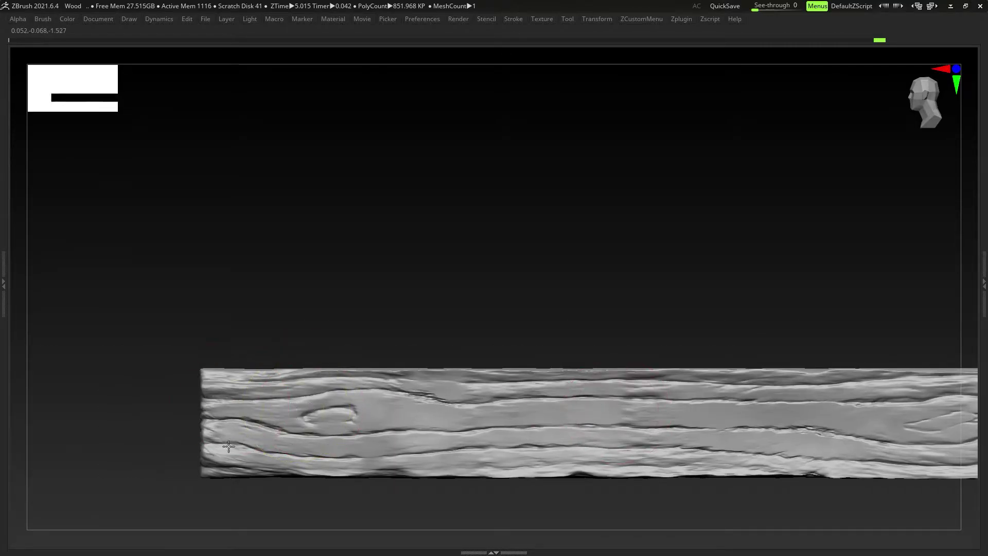
Step: Switch to DamStandard with a draw size of about 17 and change its stroke type to FreeHand
{"action": "right_click_drag", "start_coordinate": [240, 401], "coordinate": [351, 421]}
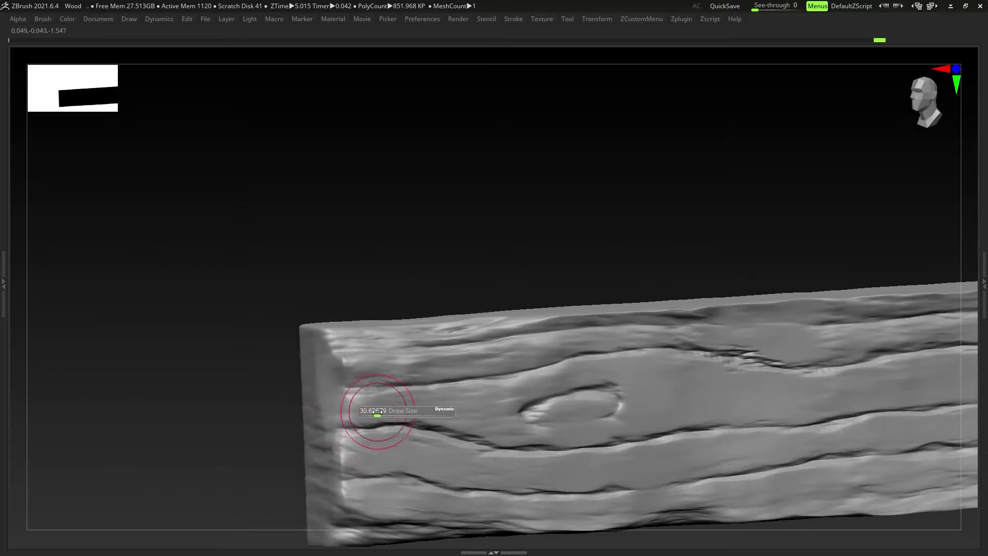
{"action": "key", "text": "space"}
{"action": "key", "text": "grave"}
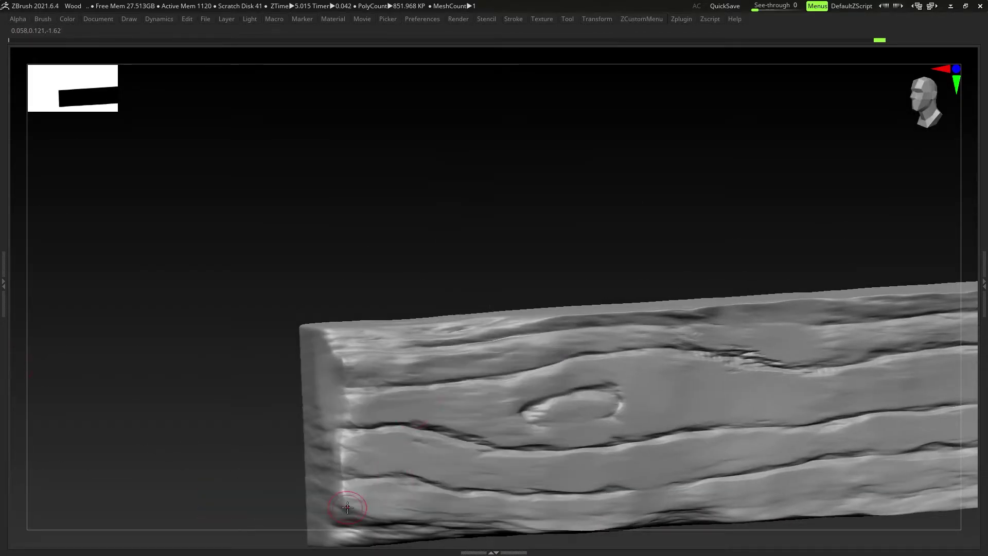
{"action": "key", "text": "Tab"}
{"action": "key", "text": "space"}
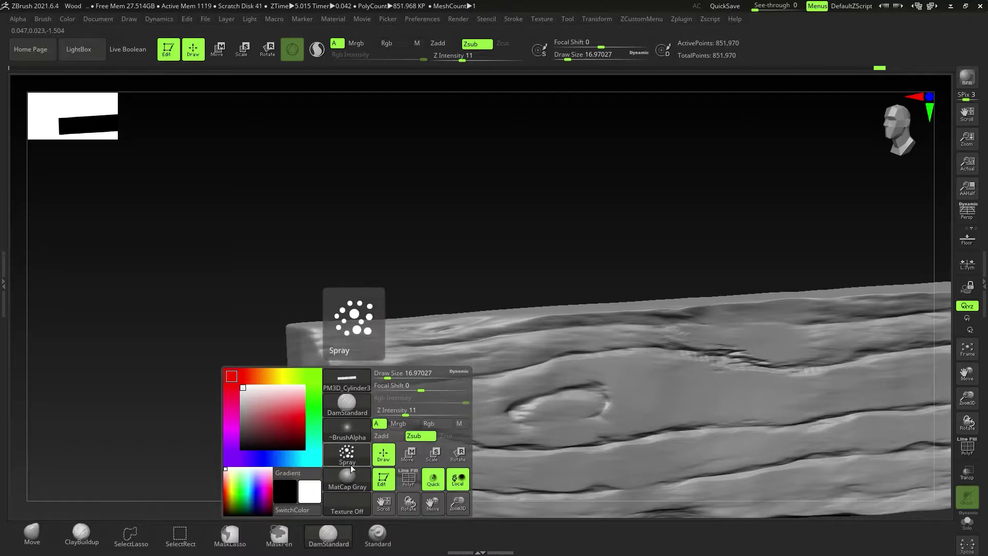
{"action": "left_click", "coordinate": [346, 384]}
{"action": "left_click", "coordinate": [436, 467]}
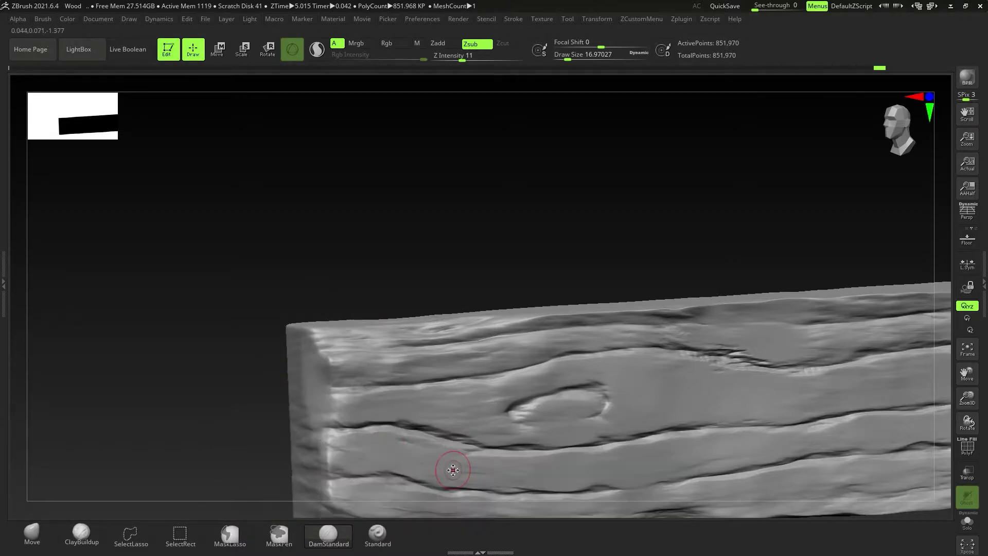
Step: Reset the brush alpha's H Tiles to 1 and raise DamStandard's Z Intensity slightly
{"action": "key", "text": "space"}
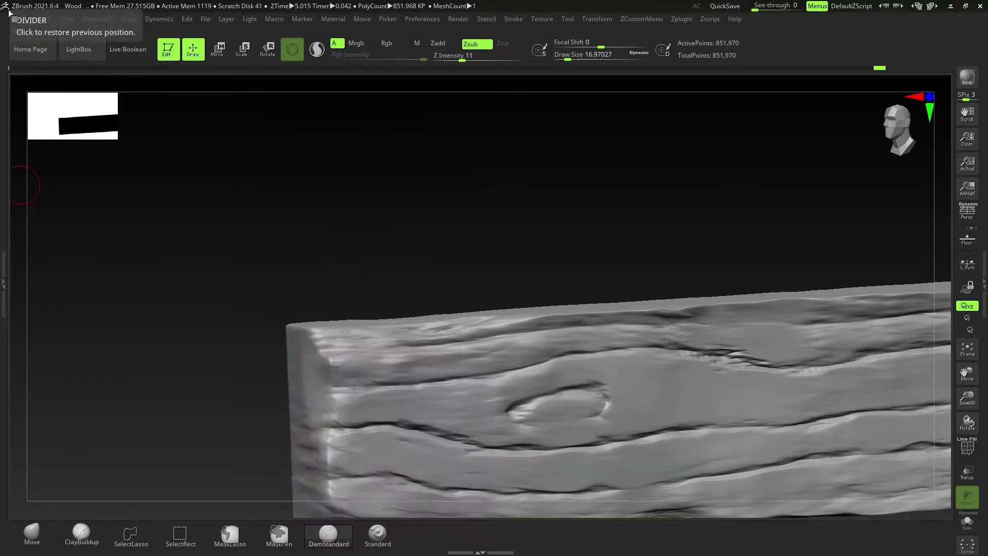
{"action": "left_click", "coordinate": [18, 19]}
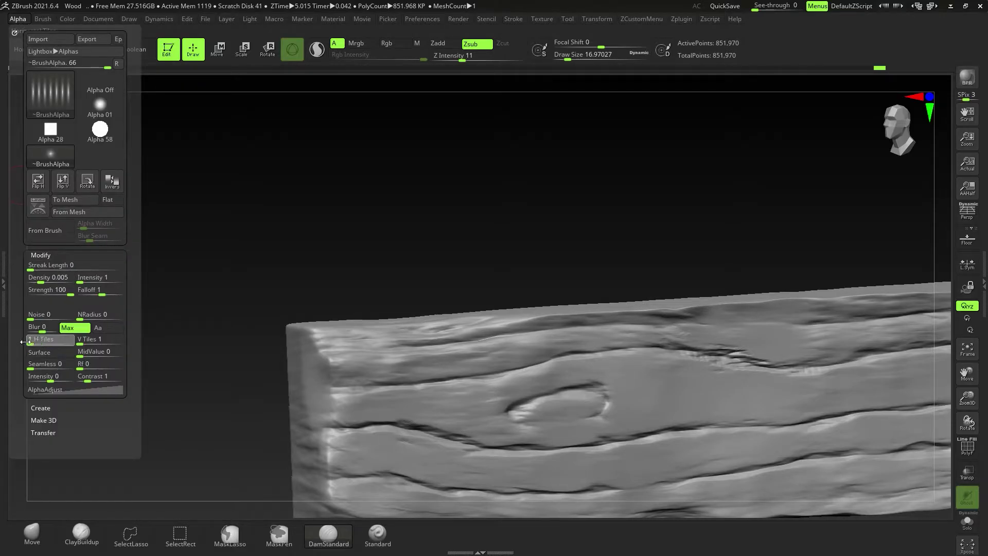
{"action": "left_click_drag", "start_coordinate": [26, 341], "coordinate": [25, 342]}
{"action": "right_click_drag", "start_coordinate": [386, 404], "coordinate": [350, 371], "text": "alt"}
{"action": "key", "text": "Tab"}
{"action": "key", "text": "space"}
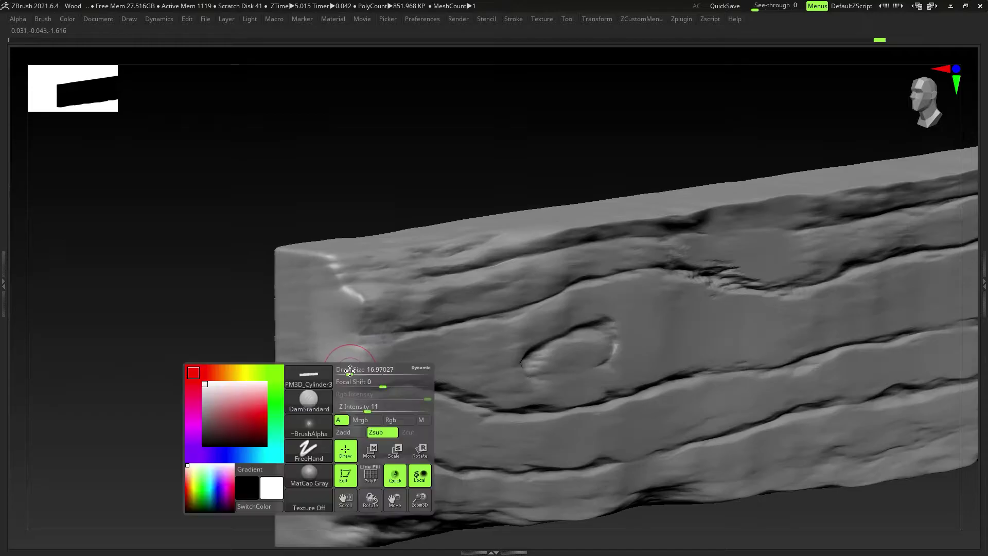
{"action": "left_click_drag", "start_coordinate": [366, 411], "coordinate": [373, 411]}
Step: Carve the upper and middle grain grooves around the corner onto the plank's left end face
{"action": "mouse_move", "coordinate": [355, 372]}
{"action": "right_mouse_down"}
{"action": "mouse_move", "coordinate": [310, 342]}
{"action": "mouse_move", "coordinate": [334, 344]}
{"action": "right_mouse_up"}
{"action": "mouse_move", "coordinate": [363, 335]}
{"action": "left_mouse_down"}
{"action": "mouse_move", "coordinate": [273, 315]}
{"action": "mouse_move", "coordinate": [379, 336]}
{"action": "left_mouse_up"}
{"action": "mouse_move", "coordinate": [337, 374]}
{"action": "right_mouse_down"}
{"action": "mouse_move", "coordinate": [273, 326]}
{"action": "mouse_move", "coordinate": [278, 370]}
{"action": "right_mouse_up"}
{"action": "left_click_drag", "start_coordinate": [277, 342], "coordinate": [351, 368]}
{"action": "right_click_drag", "start_coordinate": [351, 367], "coordinate": [359, 426], "text": "shift"}
{"action": "left_click_drag", "start_coordinate": [371, 435], "coordinate": [269, 382]}
{"action": "mouse_move", "coordinate": [359, 497]}
{"action": "left_mouse_down"}
{"action": "mouse_move", "coordinate": [247, 435]}
{"action": "mouse_move", "coordinate": [355, 499]}
{"action": "left_mouse_up"}
Step: Continue the remaining grain grooves across the plank's left end face with DamStandard
{"action": "right_click_drag", "start_coordinate": [351, 498], "coordinate": [349, 452], "text": "alt"}
{"action": "left_click_drag", "start_coordinate": [349, 452], "coordinate": [265, 402]}
{"action": "left_click_drag", "start_coordinate": [327, 483], "coordinate": [249, 434]}
{"action": "right_click_drag", "start_coordinate": [249, 434], "coordinate": [249, 535], "text": "alt"}
{"action": "left_click_drag", "start_coordinate": [358, 318], "coordinate": [271, 281]}
{"action": "right_click_drag", "start_coordinate": [272, 281], "coordinate": [251, 213], "text": "alt"}
Step: Switch to TrimDynamic and flatten the corner edge of the plank's left end between the carved grooves
{"action": "mouse_move", "coordinate": [250, 213]}
{"action": "right_mouse_down"}
{"action": "mouse_move", "coordinate": [221, 258]}
{"action": "mouse_move", "coordinate": [331, 338]}
{"action": "right_mouse_up"}
{"action": "key", "text": "b"}
{"action": "key", "text": "t"}
{"action": "key", "text": "d"}
{"action": "mouse_move", "coordinate": [330, 329]}
{"action": "left_mouse_down"}
{"action": "mouse_move", "coordinate": [272, 309]}
{"action": "mouse_move", "coordinate": [309, 479]}
{"action": "left_mouse_up"}
{"action": "right_click_drag", "start_coordinate": [407, 370], "coordinate": [329, 355]}
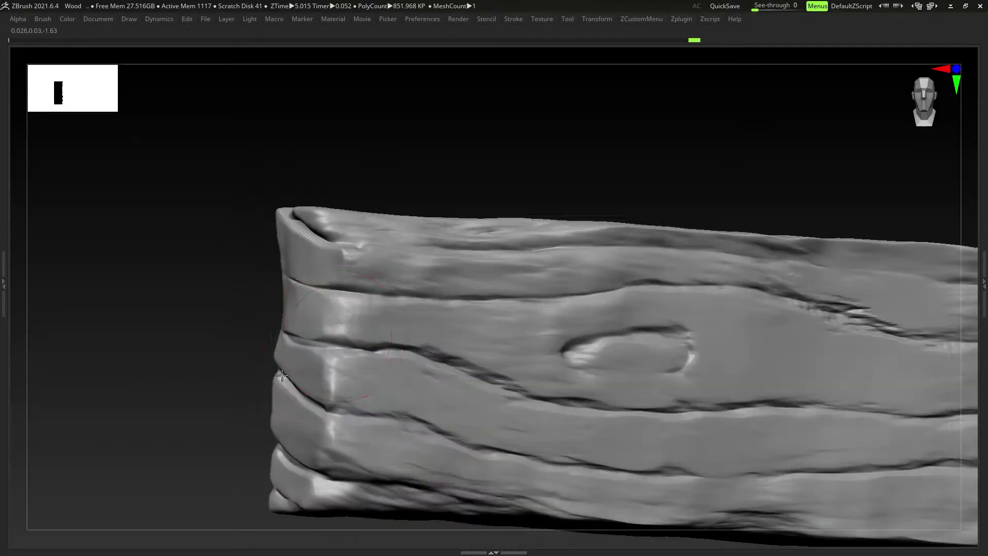
Step: Trim the remaining board edges on the left end with TrimDynamic and undo the last stroke
{"action": "left_click_drag", "start_coordinate": [342, 303], "coordinate": [360, 322]}
{"action": "right_click_drag", "start_coordinate": [355, 314], "coordinate": [433, 329], "text": "shift"}
{"action": "left_click_drag", "start_coordinate": [330, 329], "coordinate": [309, 412]}
{"action": "mouse_move", "coordinate": [432, 407]}
{"action": "right_mouse_down"}
{"action": "mouse_move", "coordinate": [357, 397]}
{"action": "mouse_move", "coordinate": [437, 391]}
{"action": "right_mouse_up"}
{"action": "mouse_move", "coordinate": [437, 371]}
{"action": "right_mouse_down", "text": "shift"}
{"action": "mouse_move", "coordinate": [255, 354]}
{"action": "mouse_move", "coordinate": [332, 346]}
{"action": "mouse_move", "coordinate": [389, 373]}
{"action": "right_mouse_up", "text": "shift"}
{"action": "left_click_drag", "start_coordinate": [355, 309], "coordinate": [343, 371]}
{"action": "mouse_move", "coordinate": [389, 373]}
{"action": "right_mouse_down", "text": "shift"}
{"action": "mouse_move", "coordinate": [309, 368]}
{"action": "mouse_move", "coordinate": [443, 371]}
{"action": "right_mouse_up", "text": "shift"}
{"action": "key", "text": "ctrl+z"}
Step: Mask selected segments between the grooves on the left end face and invert the mask
{"action": "mouse_move", "coordinate": [442, 370]}
{"action": "right_mouse_down", "text": "alt"}
{"action": "mouse_move", "coordinate": [485, 398]}
{"action": "mouse_move", "coordinate": [242, 404]}
{"action": "right_mouse_up", "text": "alt"}
{"action": "left_click_drag", "start_coordinate": [286, 294], "coordinate": [274, 289], "text": "ctrl"}
{"action": "left_click", "coordinate": [222, 299], "text": "ctrl"}
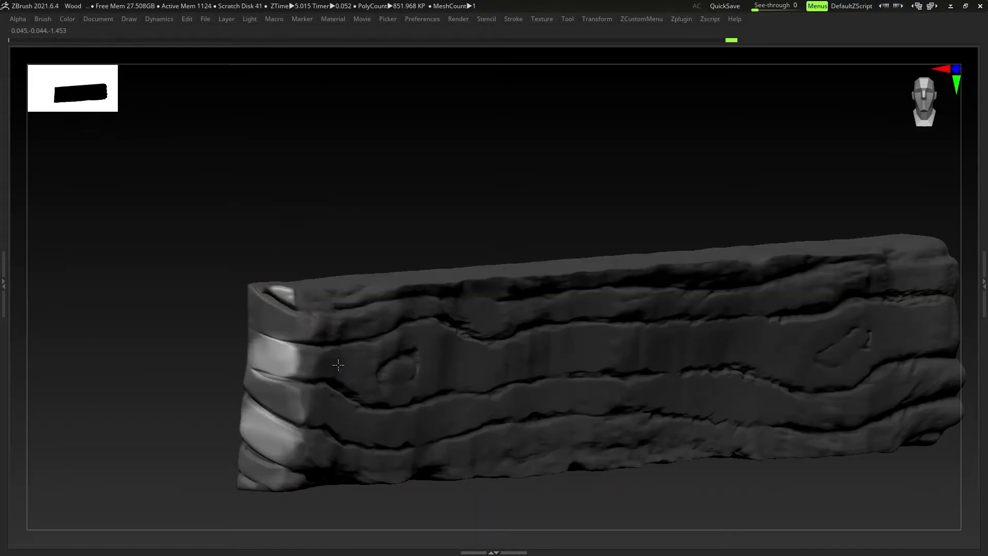
Step: Pull the unmasked end segments outward along the plank's length with the Move gizmo
{"action": "right_click_drag", "start_coordinate": [338, 360], "coordinate": [341, 389], "text": "shift"}
{"action": "key", "text": "w"}
{"action": "left_click_drag", "start_coordinate": [163, 354], "coordinate": [139, 354]}
{"action": "key", "text": "q"}
{"action": "key", "text": "w"}
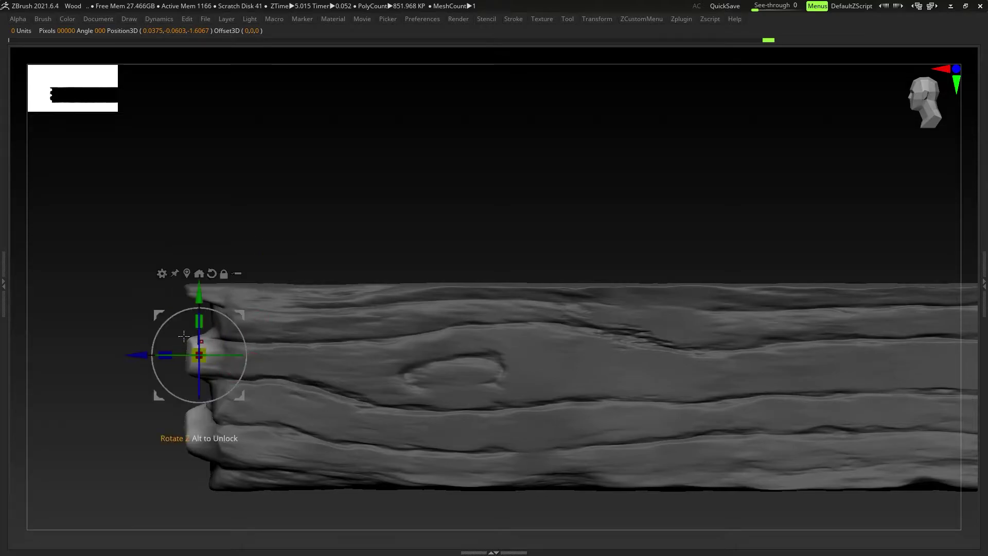
{"action": "key", "text": "q"}
Step: Flatten and shape the protruding segments at the plank's left end with TrimDynamic
{"action": "key", "text": "b"}
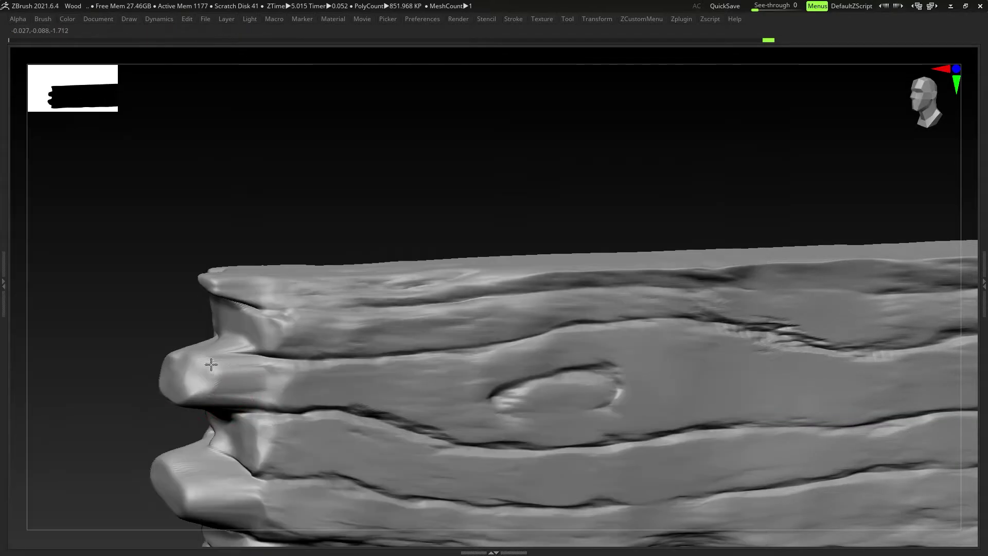
{"action": "mouse_move", "coordinate": [211, 365]}
{"action": "right_mouse_down"}
{"action": "mouse_move", "coordinate": [221, 282]}
{"action": "mouse_move", "coordinate": [206, 278]}
{"action": "right_mouse_up"}
{"action": "mouse_move", "coordinate": [206, 278]}
{"action": "left_mouse_down"}
{"action": "mouse_move", "coordinate": [217, 301]}
{"action": "mouse_move", "coordinate": [209, 324]}
{"action": "left_mouse_up"}
{"action": "right_click_drag", "start_coordinate": [208, 324], "coordinate": [237, 390]}
{"action": "left_click_drag", "start_coordinate": [237, 391], "coordinate": [218, 381]}
{"action": "mouse_move", "coordinate": [218, 381]}
{"action": "right_mouse_down"}
{"action": "mouse_move", "coordinate": [288, 360]}
{"action": "mouse_move", "coordinate": [319, 380]}
{"action": "mouse_move", "coordinate": [409, 404]}
{"action": "mouse_move", "coordinate": [321, 388]}
{"action": "mouse_move", "coordinate": [314, 432]}
{"action": "mouse_move", "coordinate": [192, 410]}
{"action": "right_mouse_up"}
{"action": "left_click_drag", "start_coordinate": [192, 411], "coordinate": [283, 418]}
{"action": "right_click_drag", "start_coordinate": [283, 418], "coordinate": [206, 389], "text": "alt"}
{"action": "left_click_drag", "start_coordinate": [206, 389], "coordinate": [371, 428]}
{"action": "mouse_move", "coordinate": [371, 428]}
{"action": "right_mouse_down", "text": "ctrl"}
{"action": "mouse_move", "coordinate": [409, 397]}
{"action": "mouse_move", "coordinate": [295, 403]}
{"action": "right_mouse_up", "text": "ctrl"}
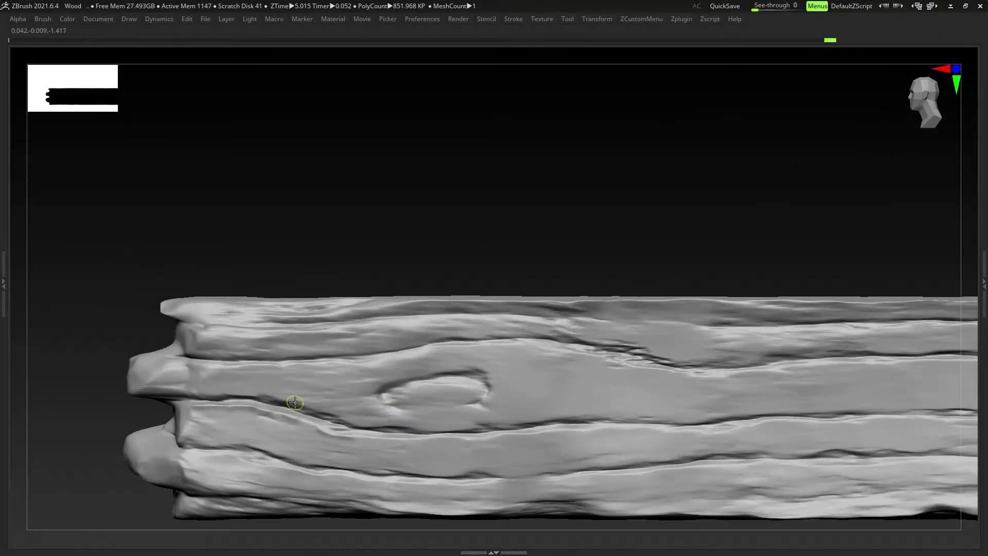
Step: Store a morph target of the sculpted plank
{"action": "double_click", "coordinate": [984, 290]}
{"action": "scroll", "coordinate": [945, 313], "scroll_direction": "down", "scroll_amount": 5}
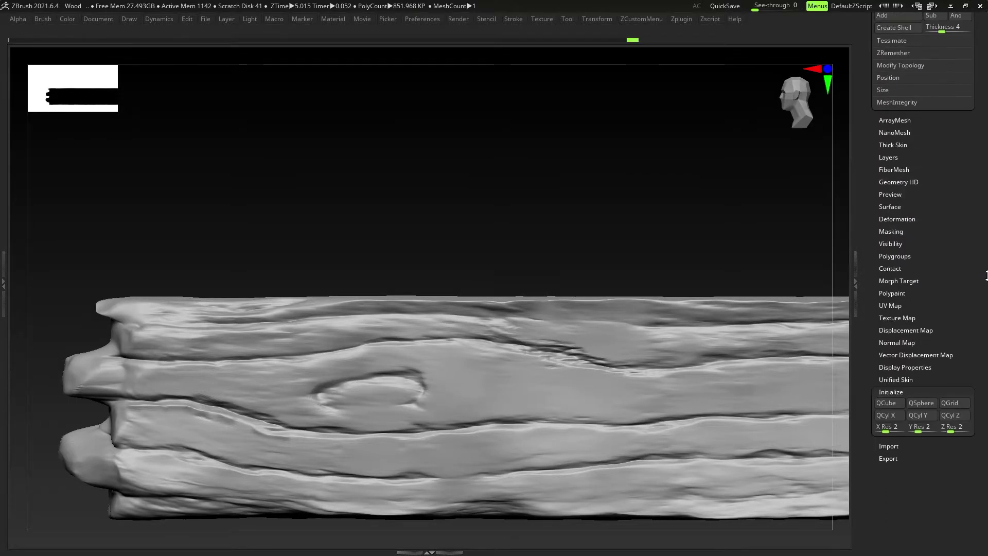
{"action": "left_click", "coordinate": [912, 389]}
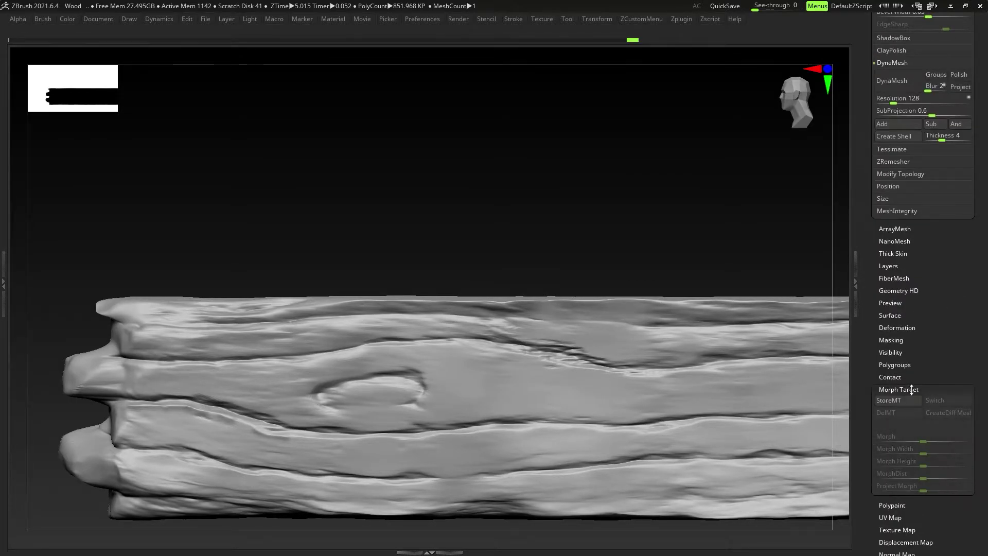
{"action": "left_click", "coordinate": [899, 401]}
{"action": "key", "text": "Tab"}
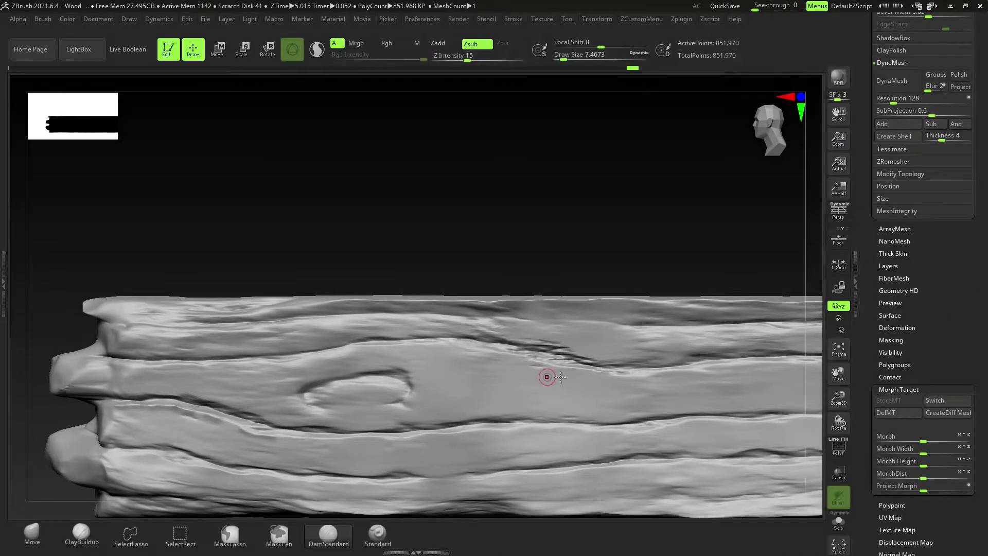
Step: Examine the commands for storing and deleting a morph target in the custom popup menu
{"action": "key", "text": "space"}
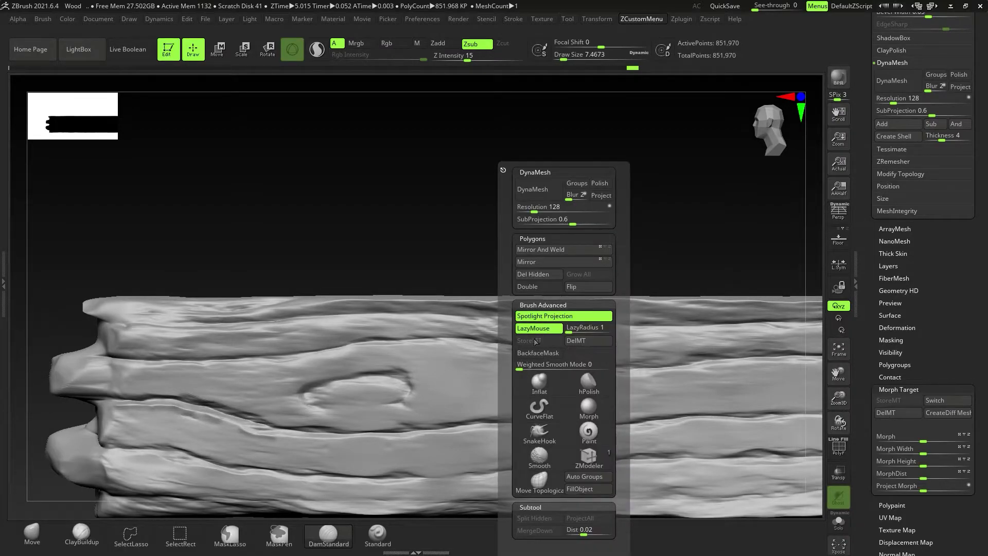
{"action": "left_click", "coordinate": [571, 344]}
{"action": "left_click", "coordinate": [544, 340]}
{"action": "key", "text": "space"}
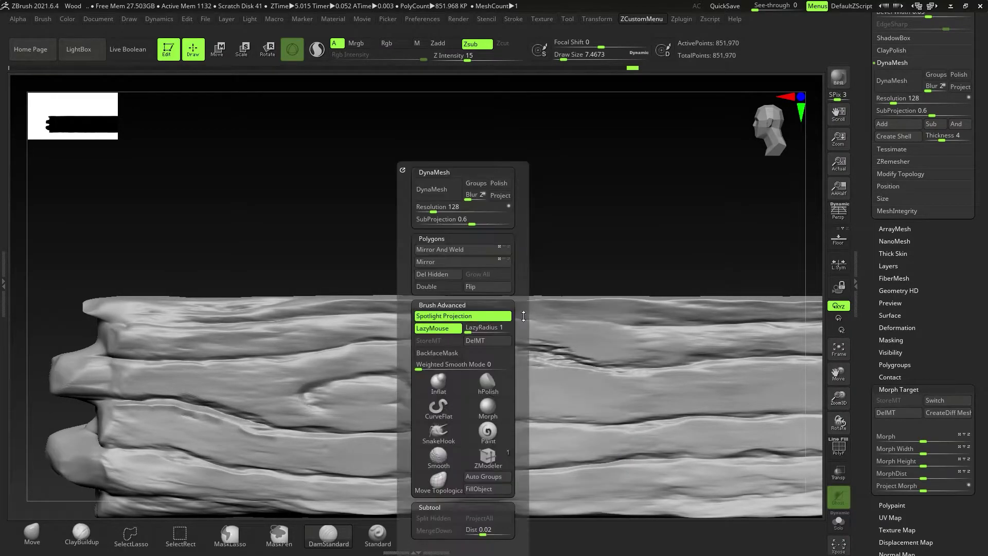
{"action": "key", "text": "Tab"}
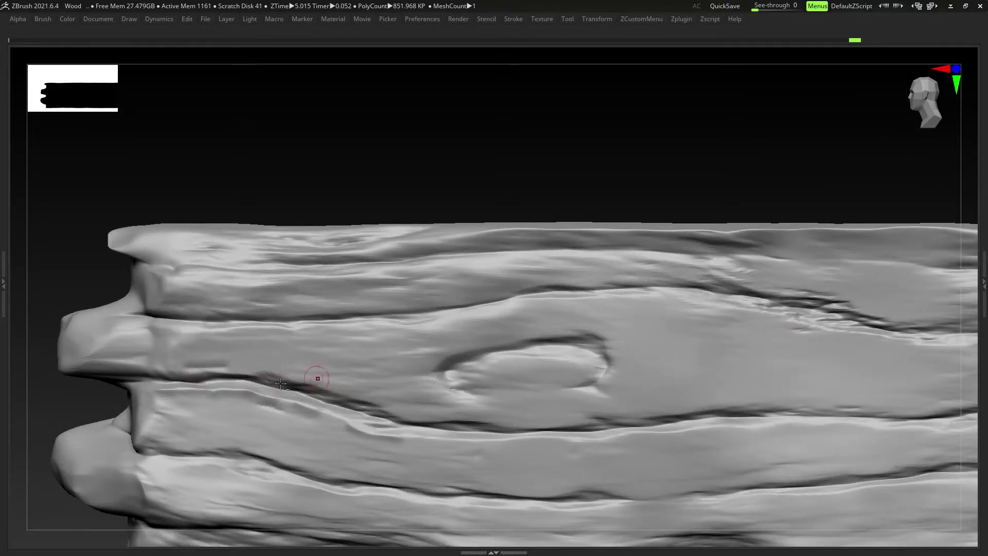
Step: Carve several DamStandard grooves from the long crack near the left end toward the knot
{"action": "left_click_drag", "start_coordinate": [410, 374], "coordinate": [254, 385]}
{"action": "left_click_drag", "start_coordinate": [486, 374], "coordinate": [278, 377]}
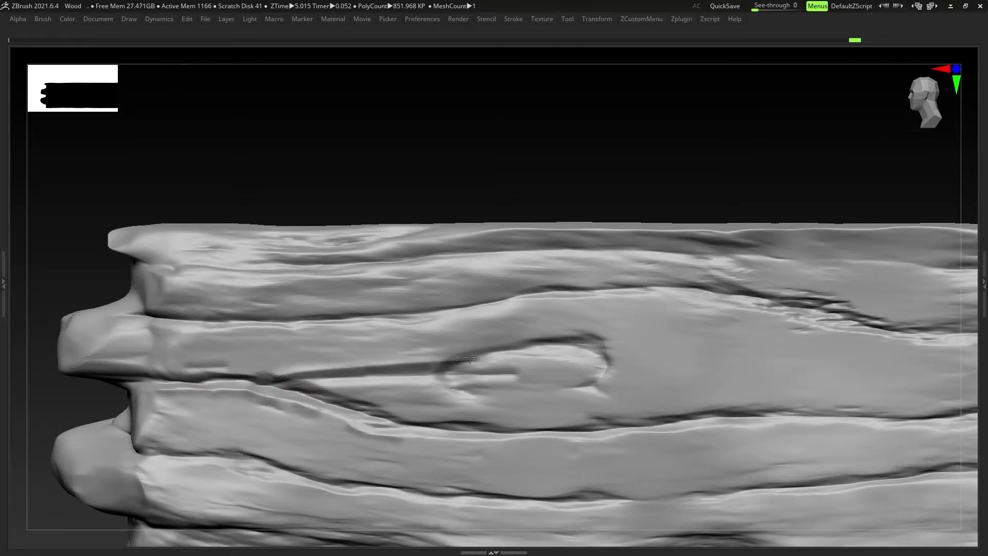
{"action": "mouse_move", "coordinate": [453, 364]}
{"action": "left_mouse_down"}
{"action": "mouse_move", "coordinate": [290, 360]}
{"action": "mouse_move", "coordinate": [257, 373]}
{"action": "left_mouse_up"}
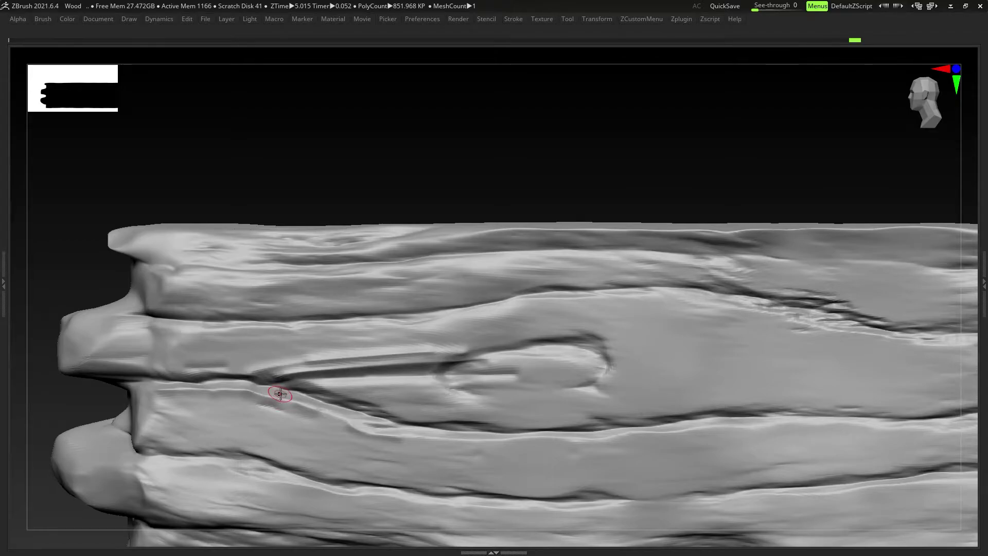
Step: Switch to the Morph brush and partly erase the new grooves beside the knot
{"action": "key", "text": "Tab"}
{"action": "key", "text": "Tab"}
{"action": "key", "text": "space"}
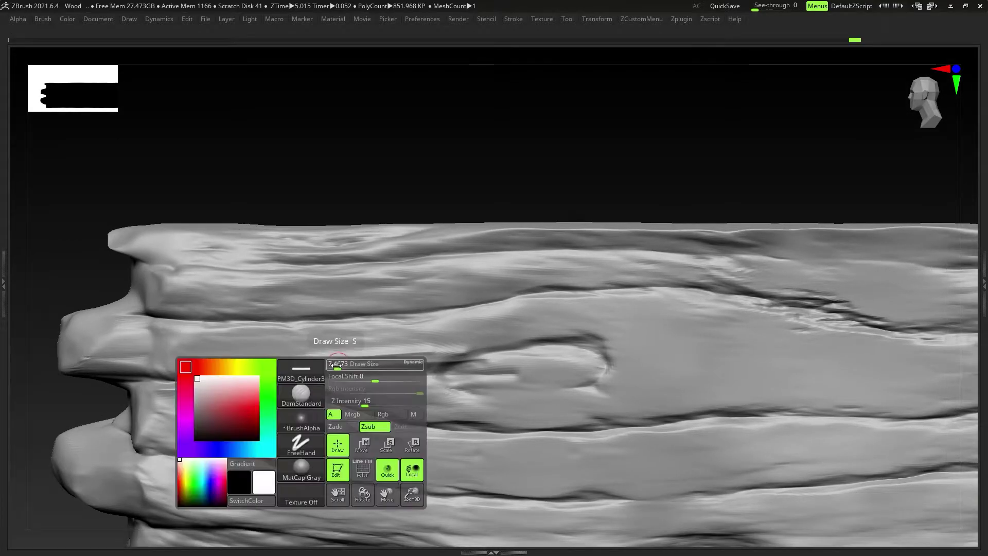
{"action": "key", "text": "b"}
{"action": "key", "text": "m"}
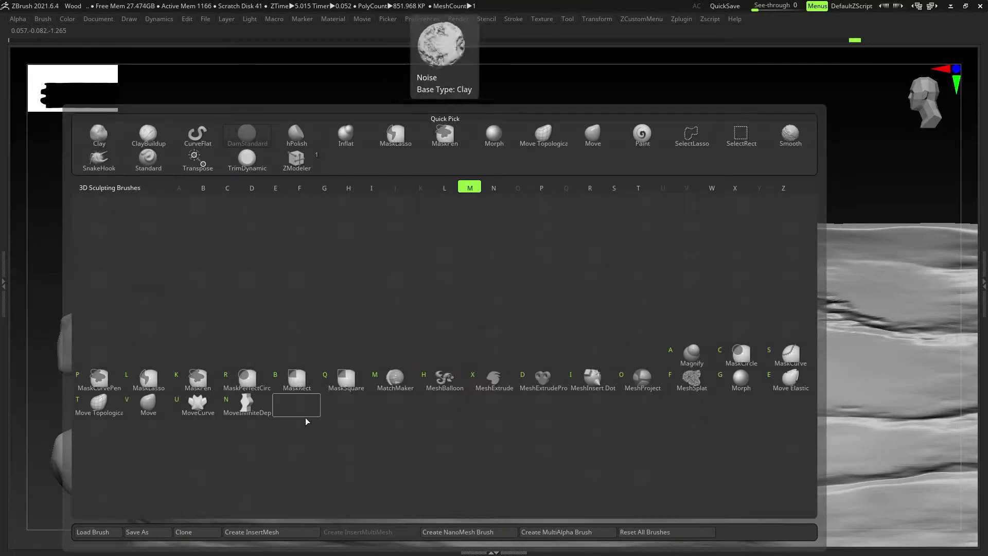
{"action": "key", "text": "g"}
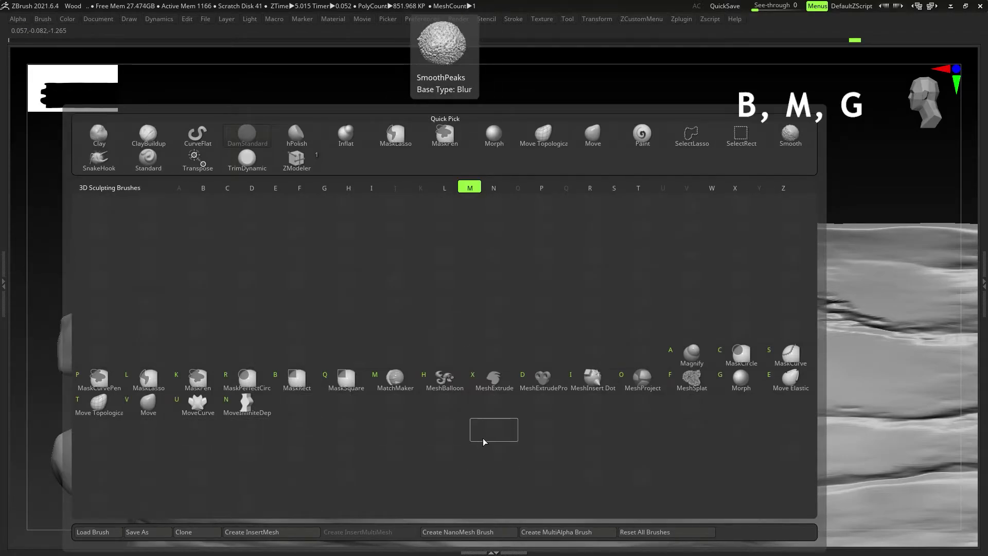
{"action": "left_click", "coordinate": [739, 384]}
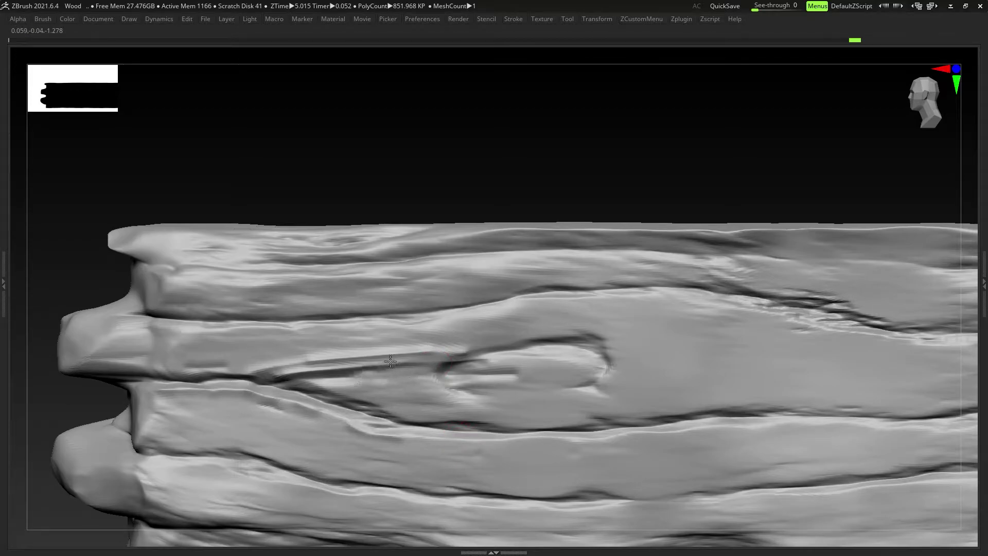
{"action": "right_click_drag", "start_coordinate": [464, 353], "coordinate": [432, 390], "text": "ctrl"}
{"action": "right_click_drag", "start_coordinate": [346, 386], "coordinate": [359, 397], "text": "ctrl"}
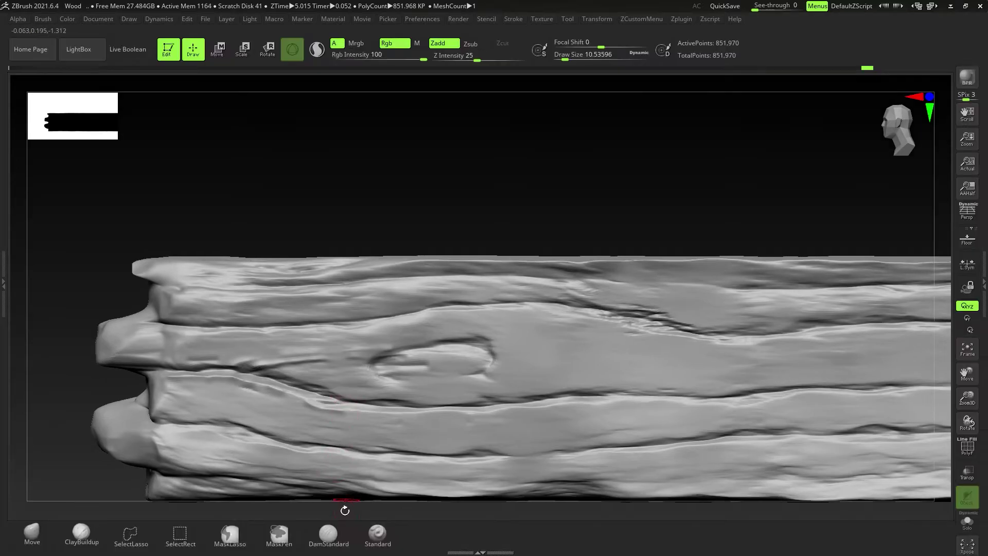
Step: Carve short branching cracks around the knot on the plank's front face
{"action": "scroll", "coordinate": [347, 408], "scroll_direction": "up", "scroll_amount": 2}
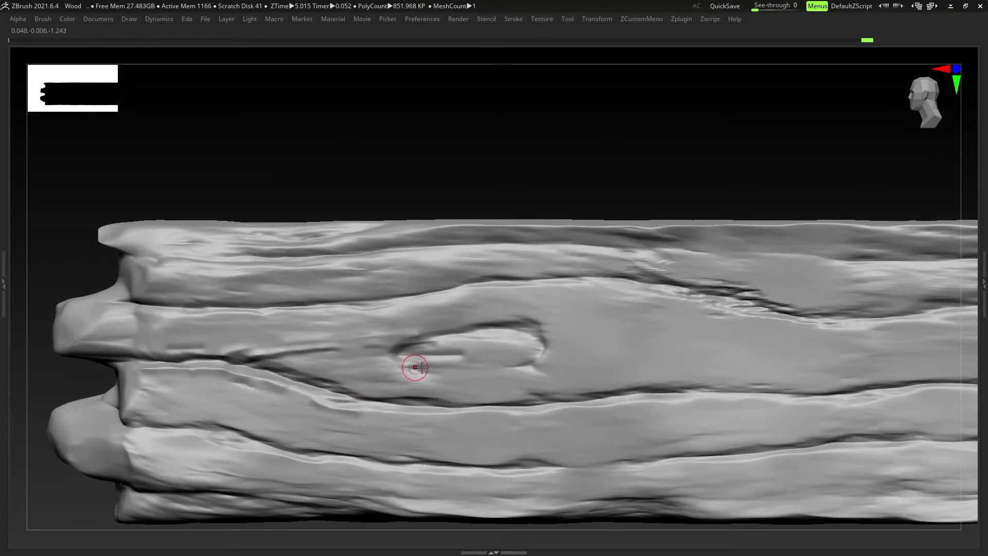
{"action": "right_click_drag", "start_coordinate": [421, 367], "coordinate": [368, 397], "text": "alt"}
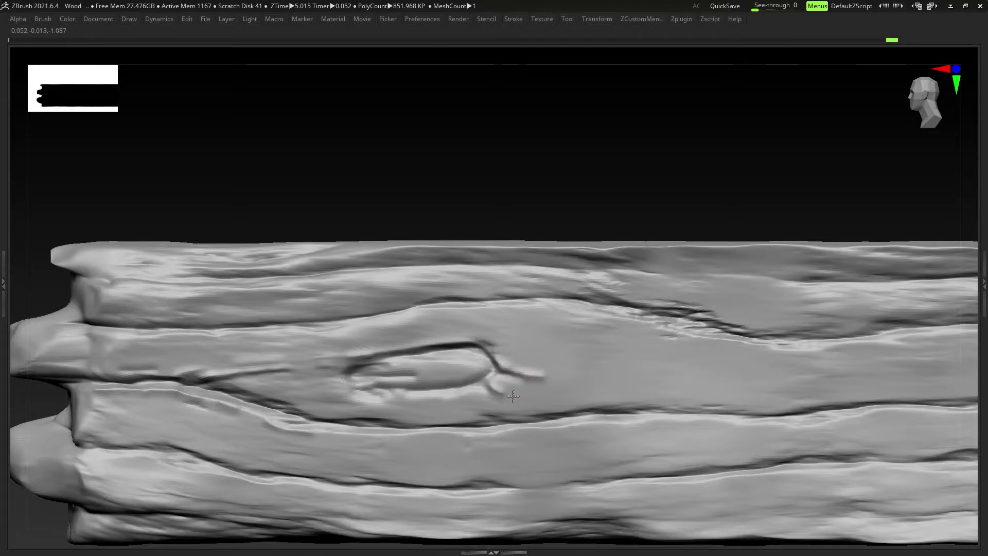
{"action": "left_click_drag", "start_coordinate": [504, 395], "coordinate": [448, 392]}
Step: Mirror and weld the plank with the custom menu's Mirror And Weld command
{"action": "mouse_move", "coordinate": [422, 398]}
{"action": "right_mouse_down", "text": "ctrl"}
{"action": "mouse_move", "coordinate": [380, 408]}
{"action": "mouse_move", "coordinate": [370, 391]}
{"action": "mouse_move", "coordinate": [478, 412]}
{"action": "mouse_move", "coordinate": [429, 421]}
{"action": "right_mouse_up", "text": "ctrl"}
{"action": "key", "text": "space"}
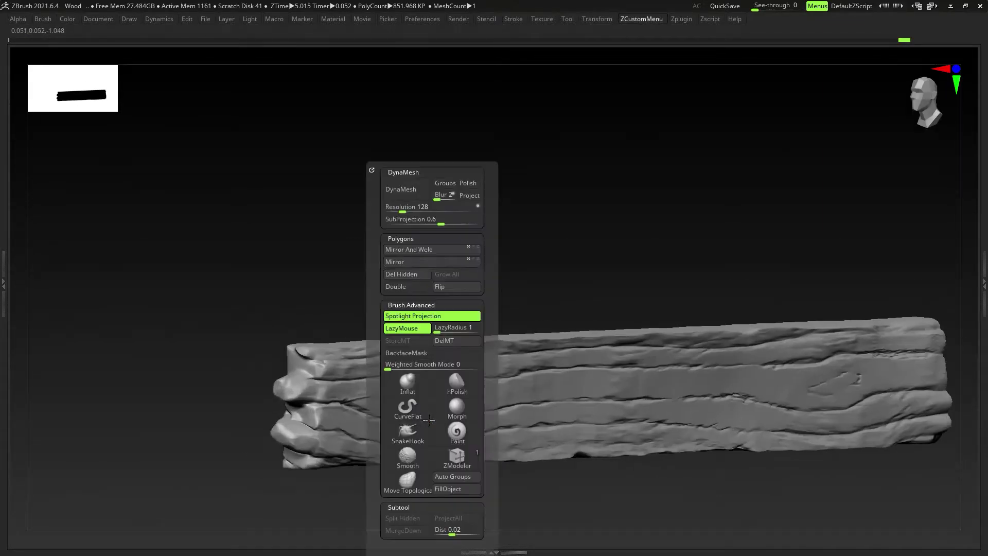
{"action": "left_click", "coordinate": [418, 249]}
Step: Carve long grain grooves along the plank's narrow long side with DamStandard
{"action": "right_click_drag", "start_coordinate": [463, 330], "coordinate": [453, 407]}
{"action": "mouse_move", "coordinate": [453, 407]}
{"action": "right_mouse_down", "text": "ctrl"}
{"action": "mouse_move", "coordinate": [373, 393]}
{"action": "mouse_move", "coordinate": [375, 412]}
{"action": "mouse_move", "coordinate": [335, 376]}
{"action": "mouse_move", "coordinate": [204, 383]}
{"action": "right_mouse_up", "text": "ctrl"}
{"action": "key", "text": "Tab"}
{"action": "left_click", "coordinate": [336, 530]}
{"action": "key", "text": "Tab"}
{"action": "left_click_drag", "start_coordinate": [178, 377], "coordinate": [275, 378]}
{"action": "right_click_drag", "start_coordinate": [257, 378], "coordinate": [231, 358], "text": "ctrl"}
{"action": "right_click_drag", "start_coordinate": [231, 358], "coordinate": [121, 379], "text": "alt"}
{"action": "mouse_move", "coordinate": [121, 379]}
{"action": "left_mouse_down"}
{"action": "mouse_move", "coordinate": [744, 380]}
{"action": "mouse_move", "coordinate": [741, 390]}
{"action": "left_mouse_up"}
{"action": "right_click_drag", "start_coordinate": [433, 395], "coordinate": [352, 430], "text": "shift"}
{"action": "left_click_drag", "start_coordinate": [67, 420], "coordinate": [742, 415]}
{"action": "left_click_drag", "start_coordinate": [67, 428], "coordinate": [740, 427]}
{"action": "left_click_drag", "start_coordinate": [67, 413], "coordinate": [481, 411]}
{"action": "right_click_drag", "start_coordinate": [484, 463], "coordinate": [464, 417]}
{"action": "mouse_move", "coordinate": [463, 417]}
{"action": "right_mouse_down", "text": "ctrl"}
{"action": "mouse_move", "coordinate": [442, 463]}
{"action": "mouse_move", "coordinate": [381, 501]}
{"action": "mouse_move", "coordinate": [276, 434]}
{"action": "right_mouse_up", "text": "ctrl"}
Step: Build up raised strips of wood along the narrow long side with ClayBuildup
{"action": "key", "text": "Tab"}
{"action": "left_click", "coordinate": [83, 535]}
{"action": "key", "text": "Tab"}
{"action": "left_click_drag", "start_coordinate": [112, 442], "coordinate": [573, 441]}
{"action": "left_click_drag", "start_coordinate": [789, 431], "coordinate": [533, 434]}
{"action": "right_click_drag", "start_coordinate": [533, 463], "coordinate": [514, 433], "text": "ctrl"}
{"action": "left_click_drag", "start_coordinate": [840, 421], "coordinate": [576, 422]}
{"action": "left_click_drag", "start_coordinate": [741, 436], "coordinate": [252, 417]}
{"action": "right_click_drag", "start_coordinate": [217, 427], "coordinate": [164, 466], "text": "ctrl"}
Step: Flatten the built-up wood along the plank's narrow side with TrimDynamic
{"action": "key", "text": "b"}
{"action": "key", "text": "t"}
{"action": "key", "text": "d"}
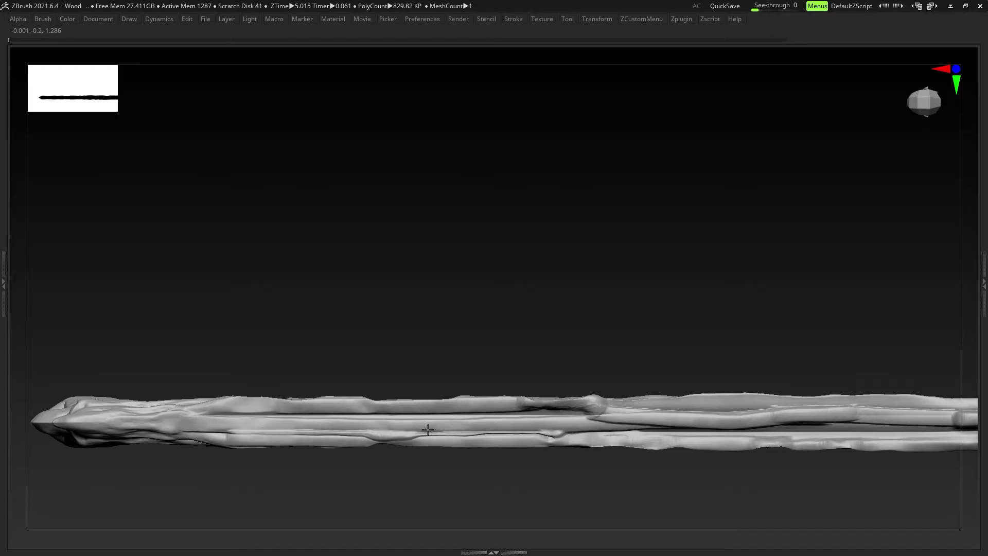
{"action": "left_click_drag", "start_coordinate": [428, 430], "coordinate": [545, 432]}
{"action": "mouse_move", "coordinate": [582, 478]}
{"action": "right_mouse_down", "text": "alt"}
{"action": "mouse_move", "coordinate": [414, 481]}
{"action": "mouse_move", "coordinate": [463, 391]}
{"action": "right_mouse_up", "text": "alt"}
{"action": "left_click_drag", "start_coordinate": [556, 365], "coordinate": [627, 364]}
{"action": "right_click_drag", "start_coordinate": [514, 484], "coordinate": [494, 504], "text": "ctrl"}
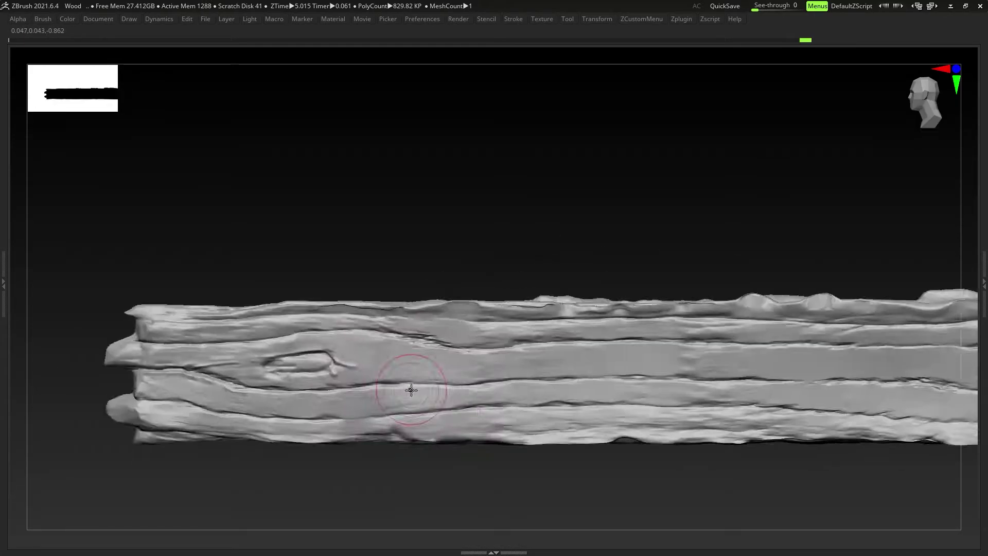
Step: Make the plain plank the active subtool and carve long wavy grooves along its front face with DamStandard
{"action": "right_click_drag", "start_coordinate": [415, 463], "coordinate": [426, 415], "text": "ctrl"}
{"action": "left_click", "coordinate": [426, 414], "text": "alt"}
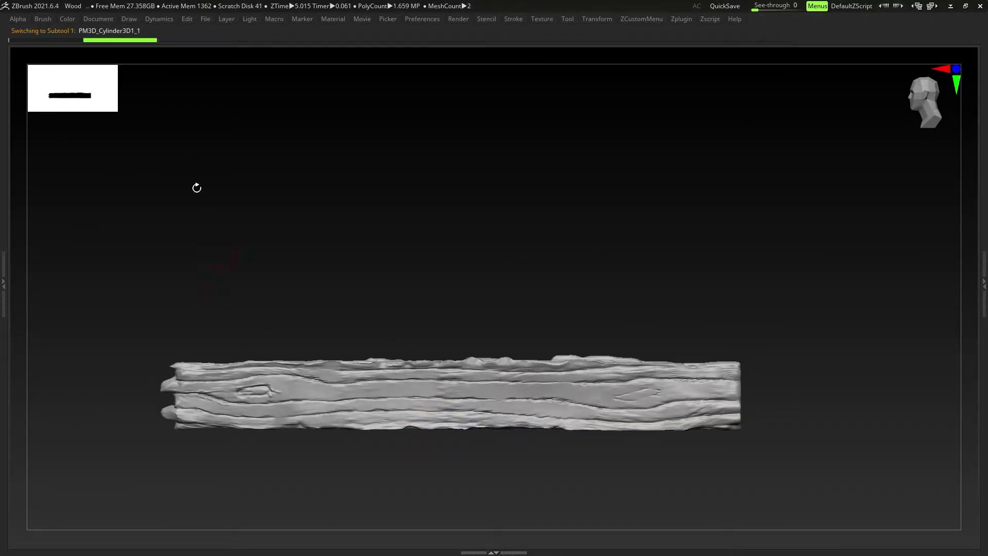
{"action": "left_click_drag", "start_coordinate": [110, 399], "coordinate": [875, 399]}
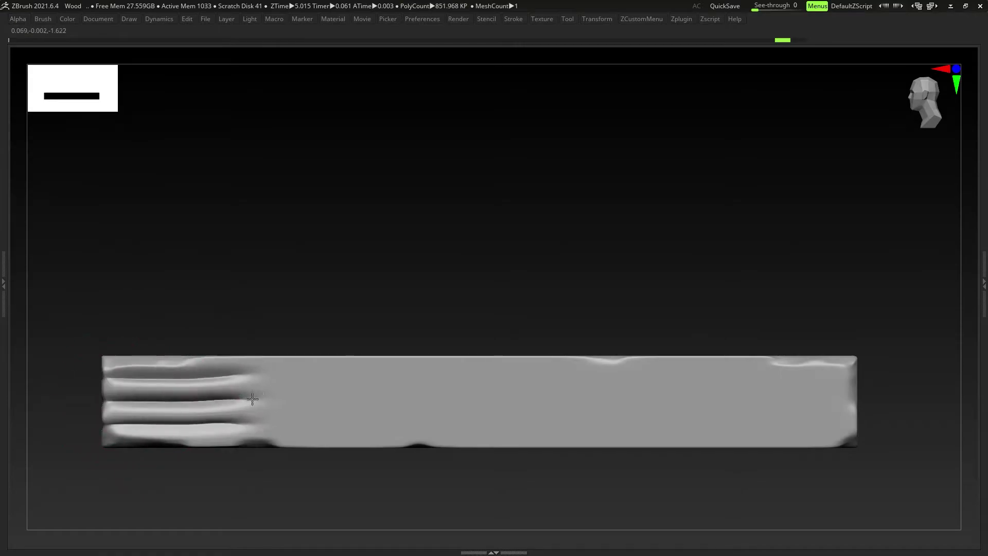
{"action": "key", "text": "ctrl+z"}
{"action": "right_click_drag", "start_coordinate": [515, 478], "coordinate": [499, 495], "text": "ctrl"}
{"action": "right_click", "coordinate": [387, 447]}
{"action": "left_click", "coordinate": [368, 453]}
{"action": "left_click", "coordinate": [543, 494]}
Step: Spray fine grain over the second plank's front face using DamStandard's Spray stroke at Z Intensity 7
{"action": "right_click", "coordinate": [163, 408]}
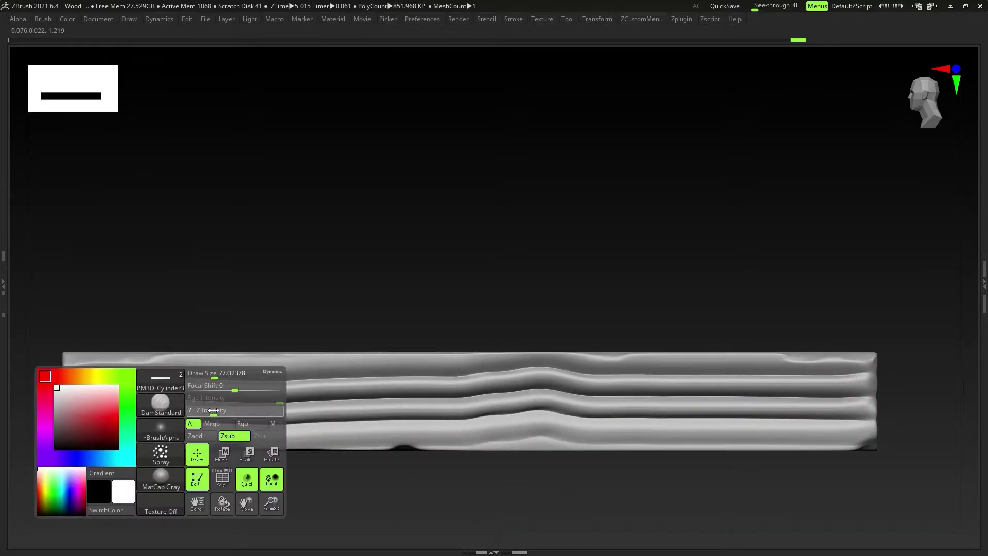
{"action": "mouse_move", "coordinate": [77, 392]}
{"action": "left_mouse_down"}
{"action": "mouse_move", "coordinate": [386, 414]}
{"action": "mouse_move", "coordinate": [422, 437]}
{"action": "left_mouse_up"}
{"action": "right_click", "coordinate": [419, 410]}
{"action": "mouse_move", "coordinate": [453, 401]}
{"action": "left_mouse_down"}
{"action": "mouse_move", "coordinate": [557, 414]}
{"action": "mouse_move", "coordinate": [889, 415]}
{"action": "mouse_move", "coordinate": [906, 381]}
{"action": "mouse_move", "coordinate": [781, 331]}
{"action": "mouse_move", "coordinate": [762, 309]}
{"action": "left_mouse_up"}
Step: Flatten the sprayed grain across the second plank's front face with TrimDynamic
{"action": "key", "text": "s"}
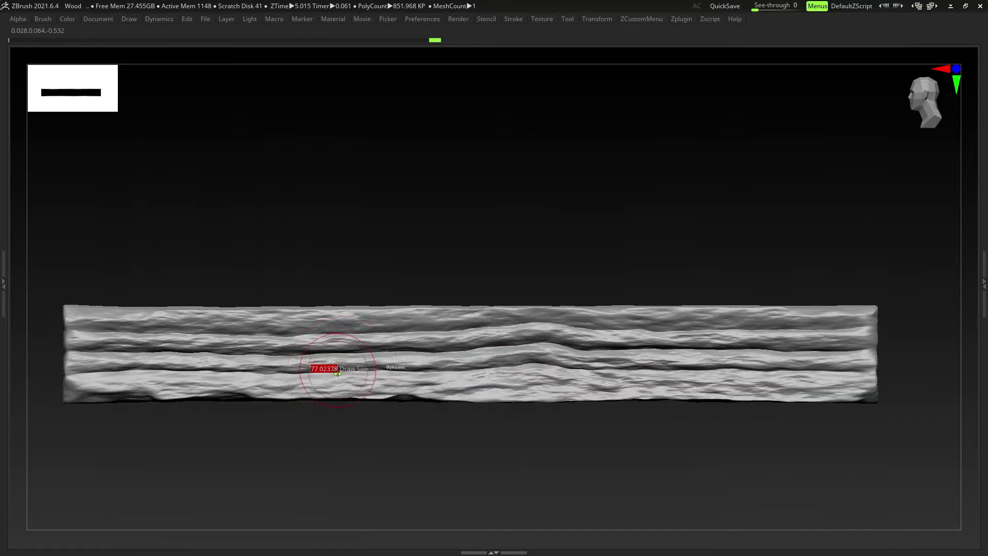
{"action": "mouse_move", "coordinate": [82, 363]}
{"action": "left_mouse_down"}
{"action": "mouse_move", "coordinate": [642, 354]}
{"action": "mouse_move", "coordinate": [870, 363]}
{"action": "left_mouse_up"}
{"action": "left_click_drag", "start_coordinate": [48, 362], "coordinate": [320, 368]}
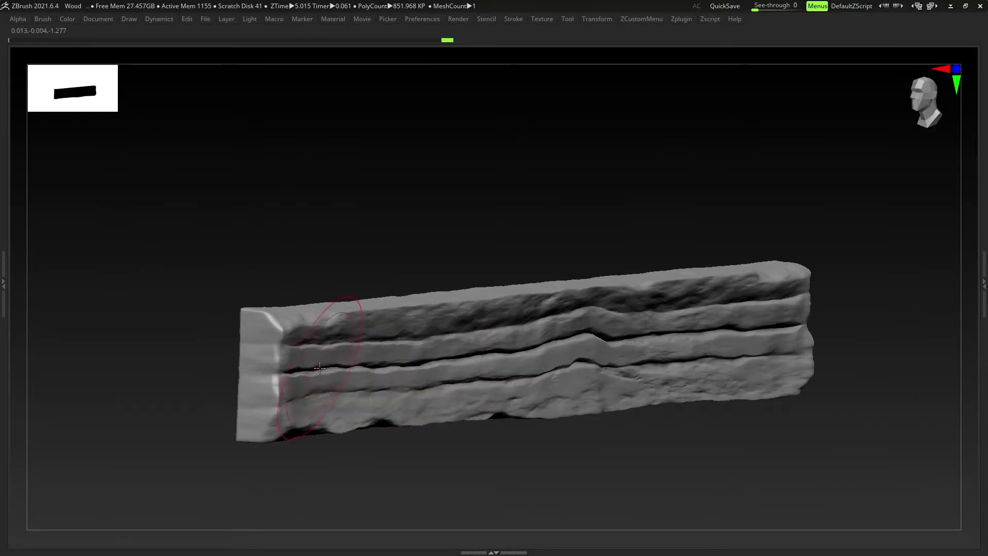
{"action": "right_click_drag", "start_coordinate": [320, 368], "coordinate": [605, 371]}
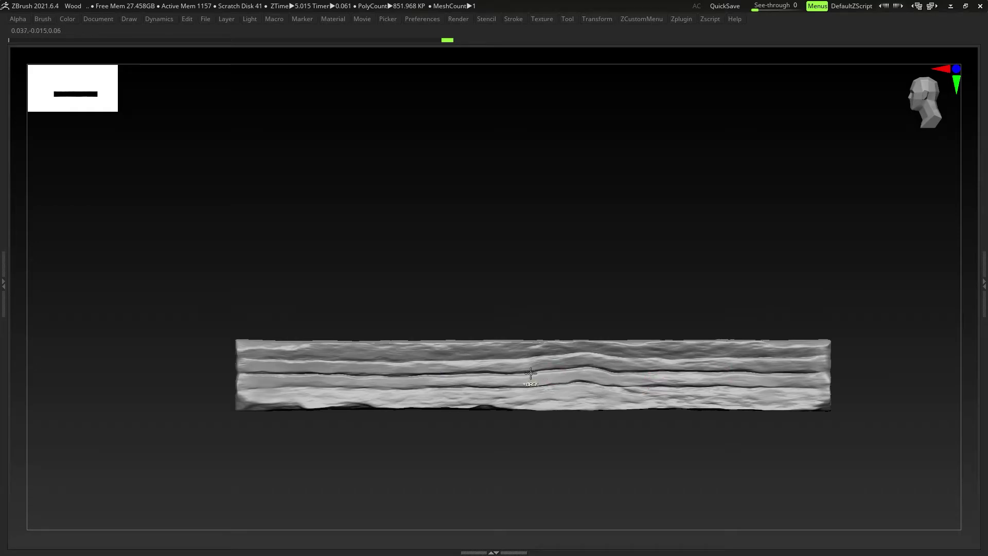
Step: Make the next plain plank, PM3D_Cylinder3D1_1, the active subtool
{"action": "right_click_drag", "start_coordinate": [530, 373], "coordinate": [523, 392], "text": "ctrl"}
{"action": "right_click_drag", "start_coordinate": [320, 365], "coordinate": [313, 386], "text": "ctrl"}
{"action": "right_click_drag", "start_coordinate": [313, 386], "coordinate": [372, 394], "text": "alt"}
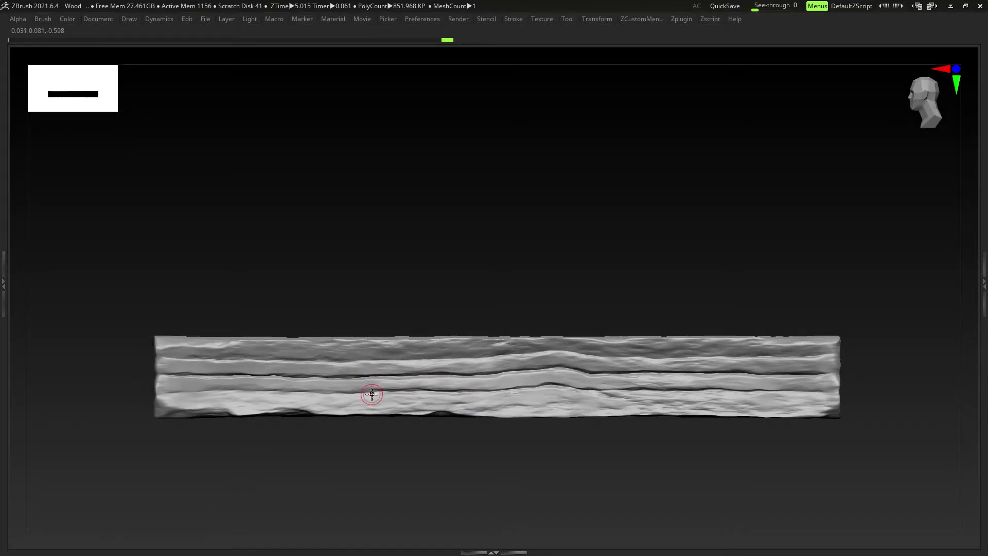
{"action": "left_click", "coordinate": [372, 395], "text": "alt"}
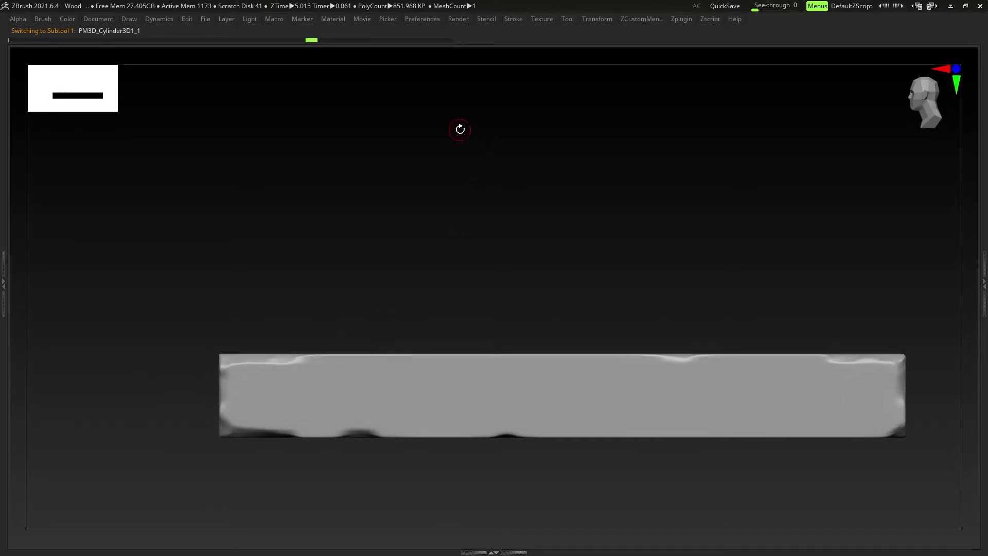
Step: Open the texture image import to bring in a wood texture
{"action": "left_click", "coordinate": [538, 18]}
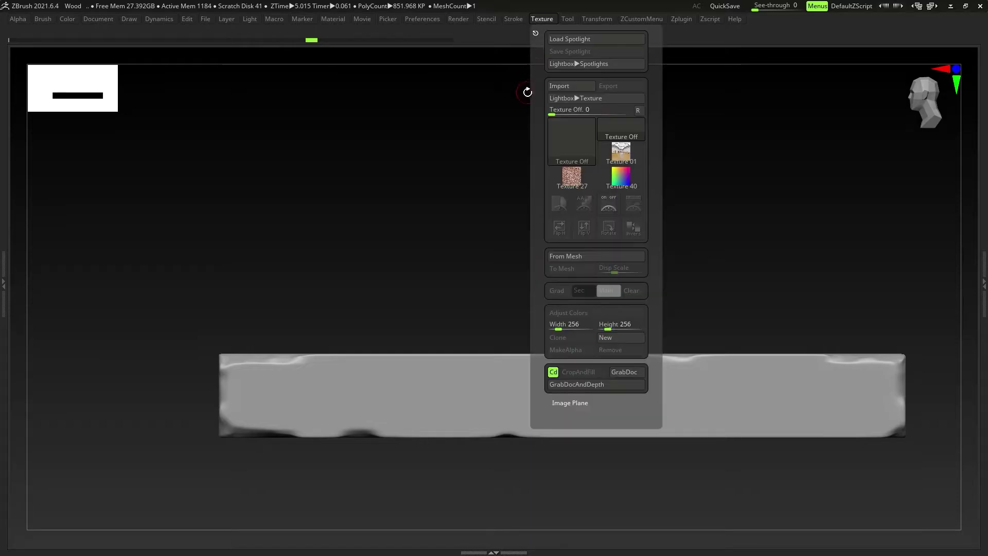
{"action": "left_click", "coordinate": [570, 88]}
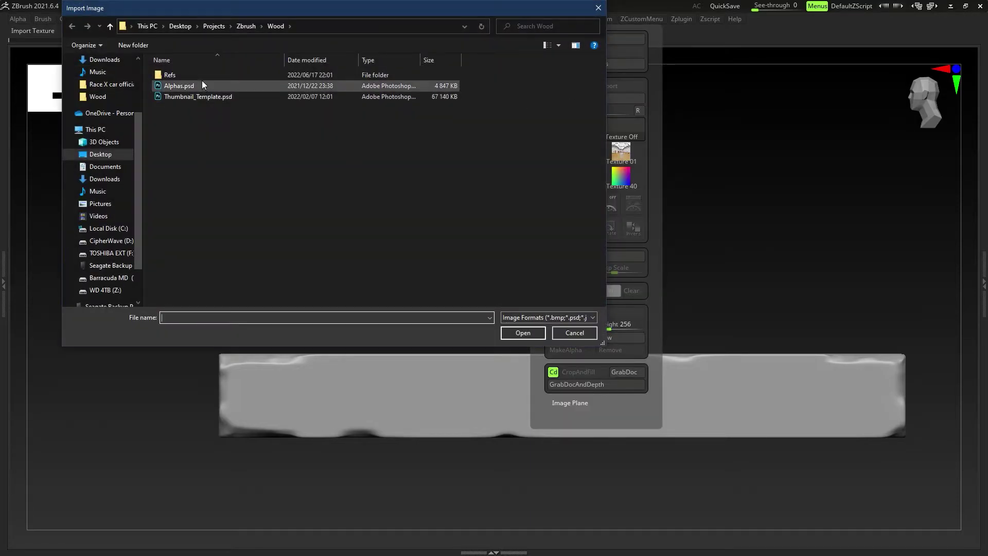
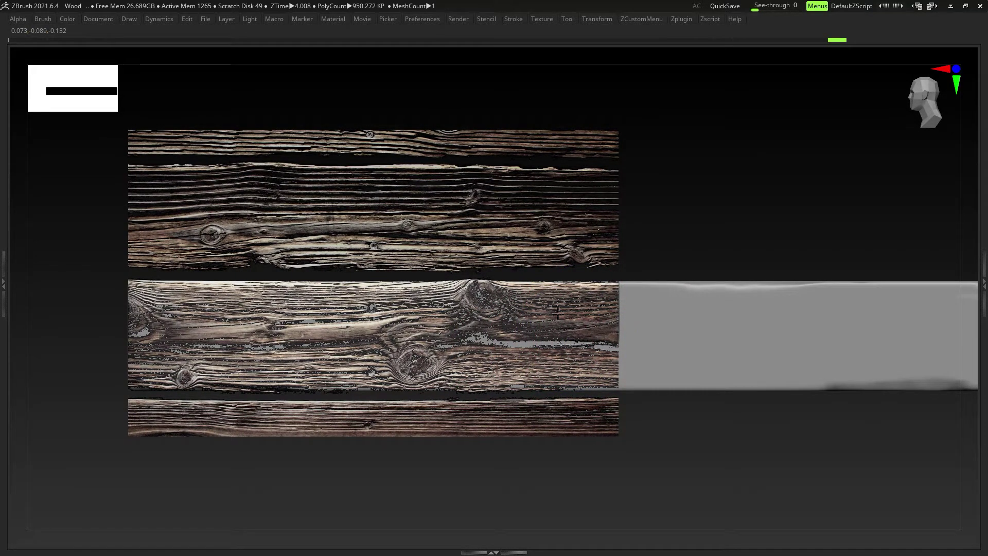
Step: Sculpt the wood photo's grain onto the plank's front face with ClayBuildup at a reduced Z Intensity and hide the photo
{"action": "key", "text": "space"}
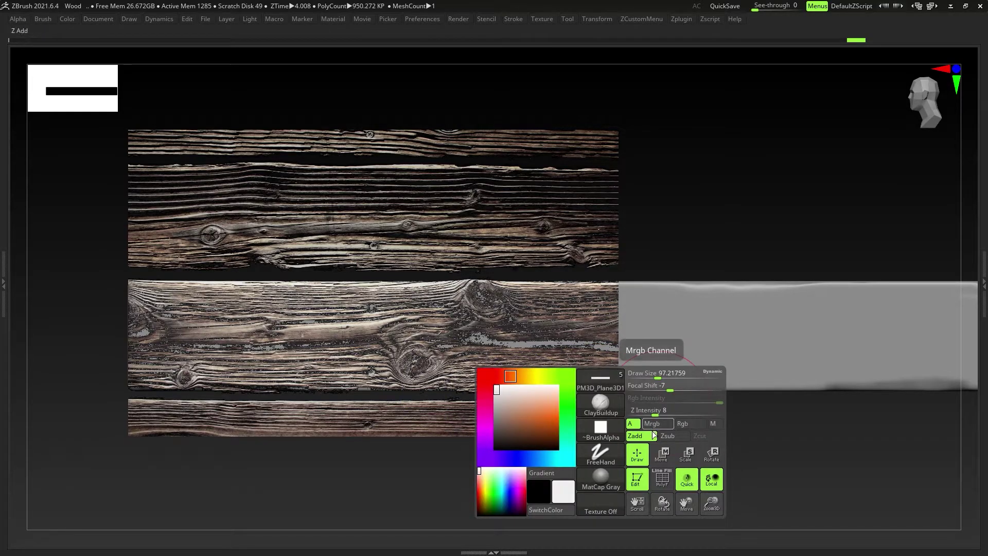
{"action": "left_click_drag", "start_coordinate": [655, 412], "coordinate": [651, 411]}
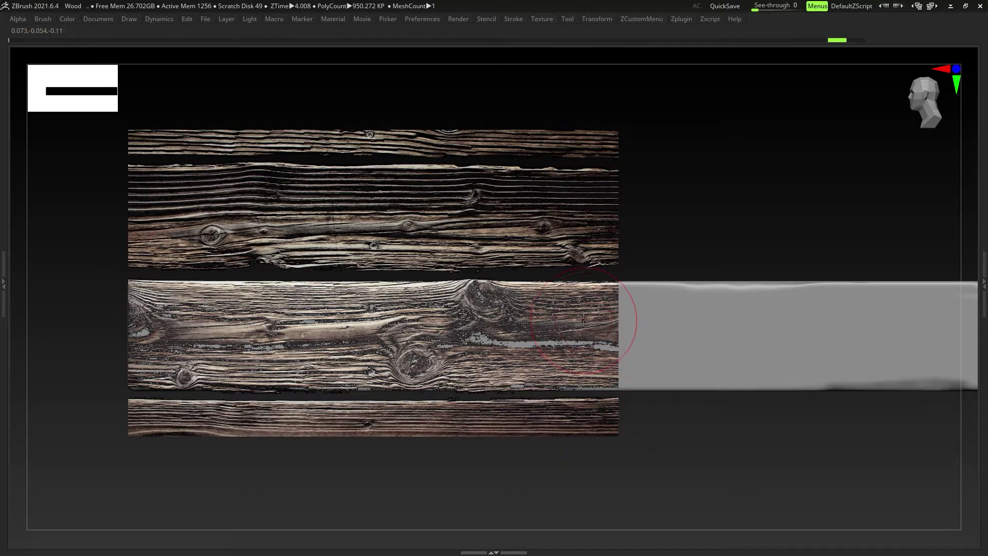
{"action": "left_click_drag", "start_coordinate": [548, 318], "coordinate": [159, 310]}
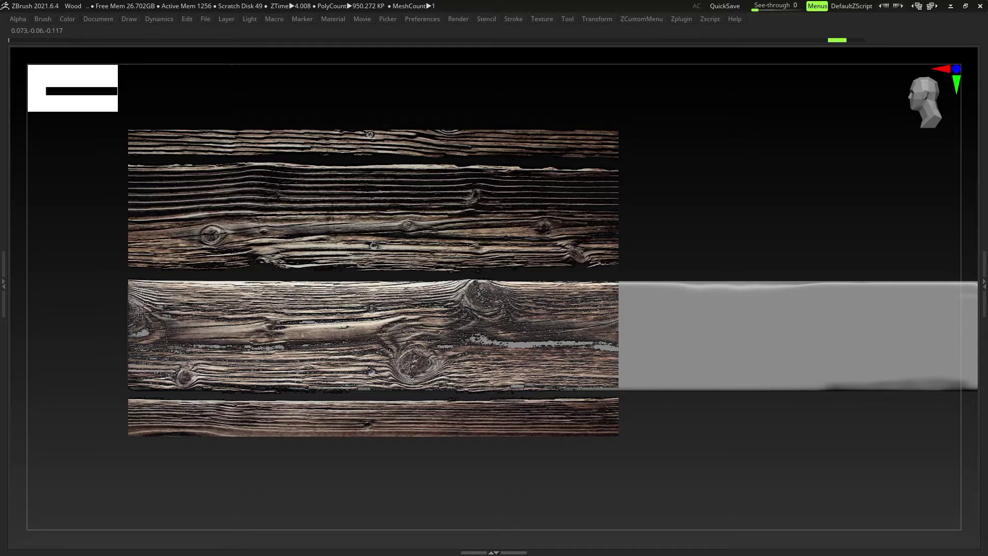
{"action": "left_click_drag", "start_coordinate": [125, 364], "coordinate": [397, 361]}
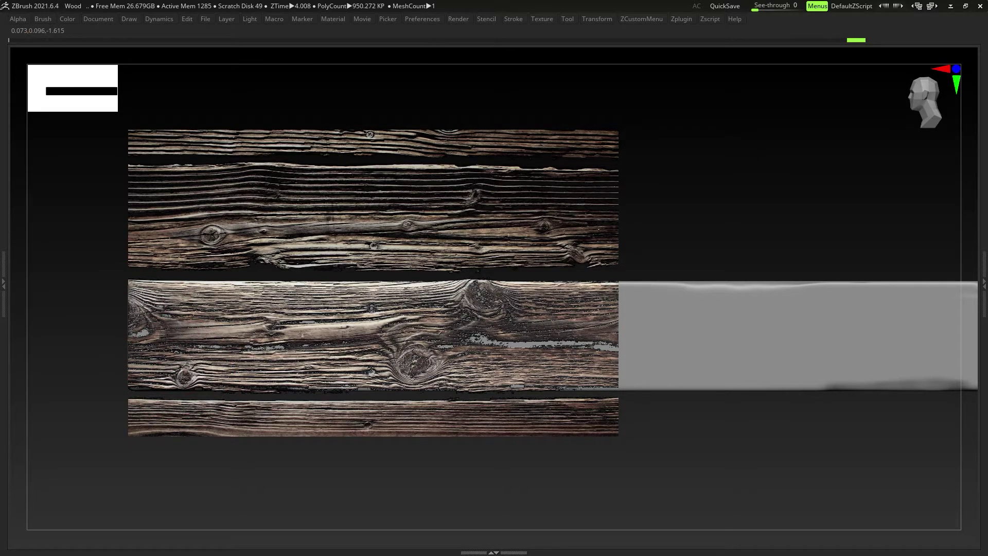
{"action": "key", "text": "shift+z"}
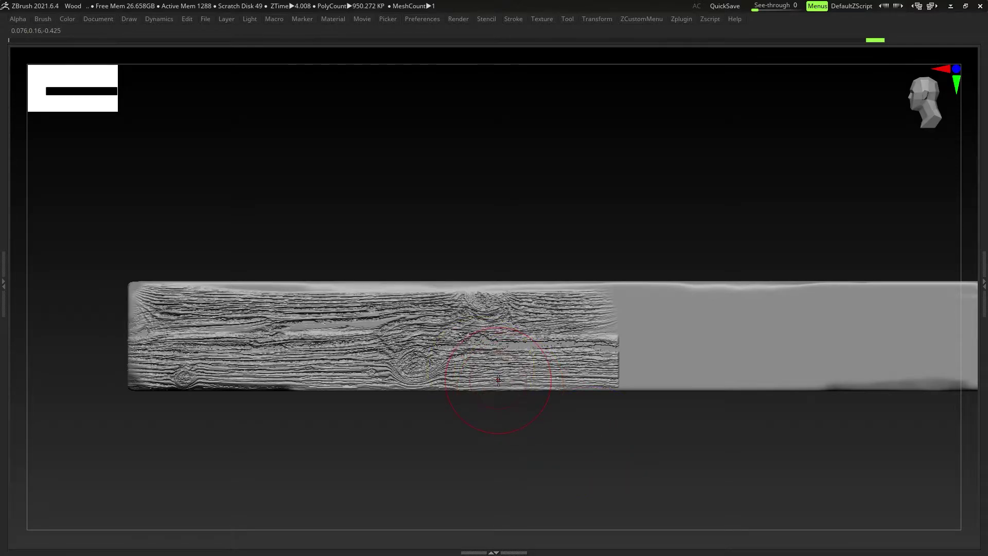
{"action": "left_click_drag", "start_coordinate": [499, 381], "coordinate": [631, 369]}
{"action": "key", "text": "ctrl+z"}
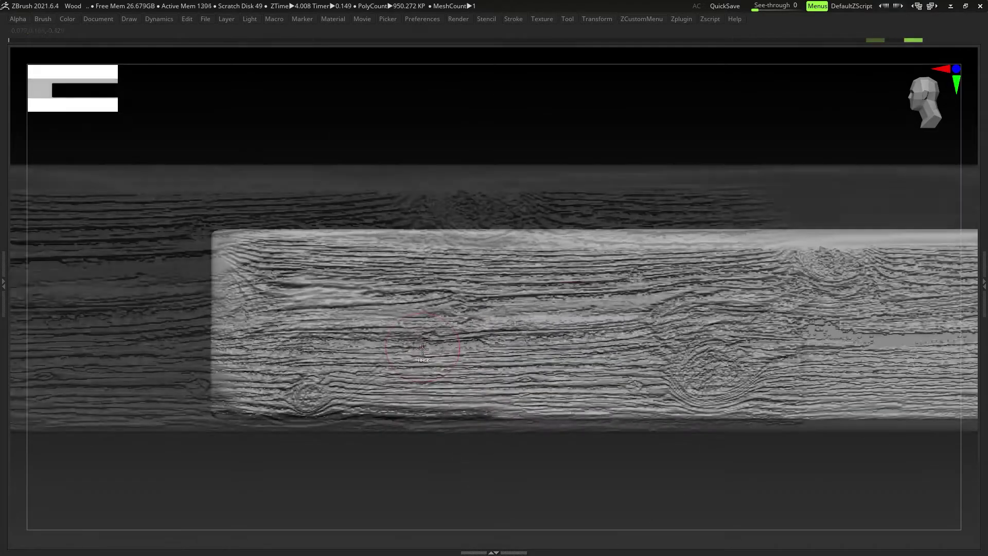
Step: Adjust the Smooth brush's Weighted Smooth Mode
{"action": "key", "text": "Tab"}
{"action": "key", "text": "Tab"}
{"action": "key", "text": "space"}
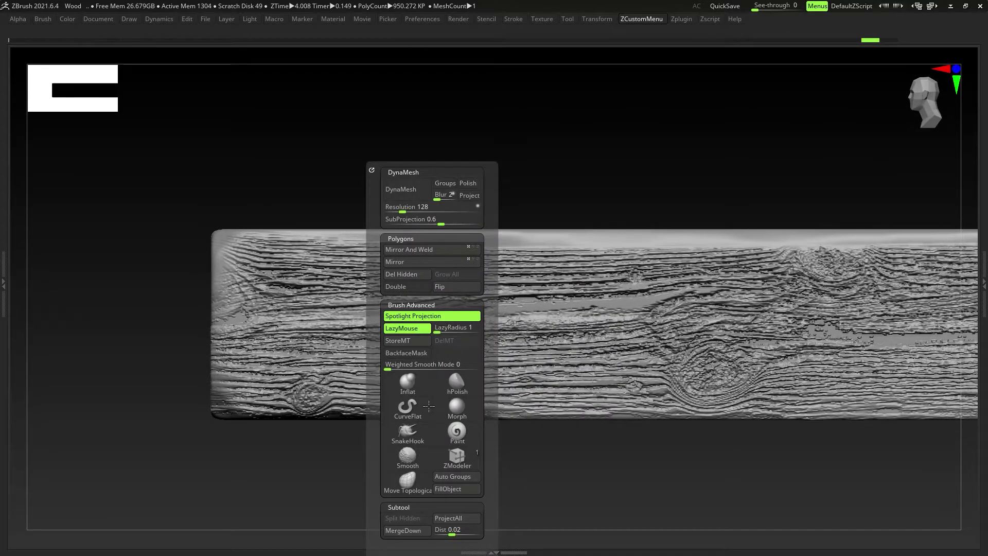
{"action": "key", "text": "Tab"}
{"action": "key", "text": "Tab"}
{"action": "key", "text": "shift"}
{"action": "left_click", "coordinate": [400, 367], "text": "shift"}
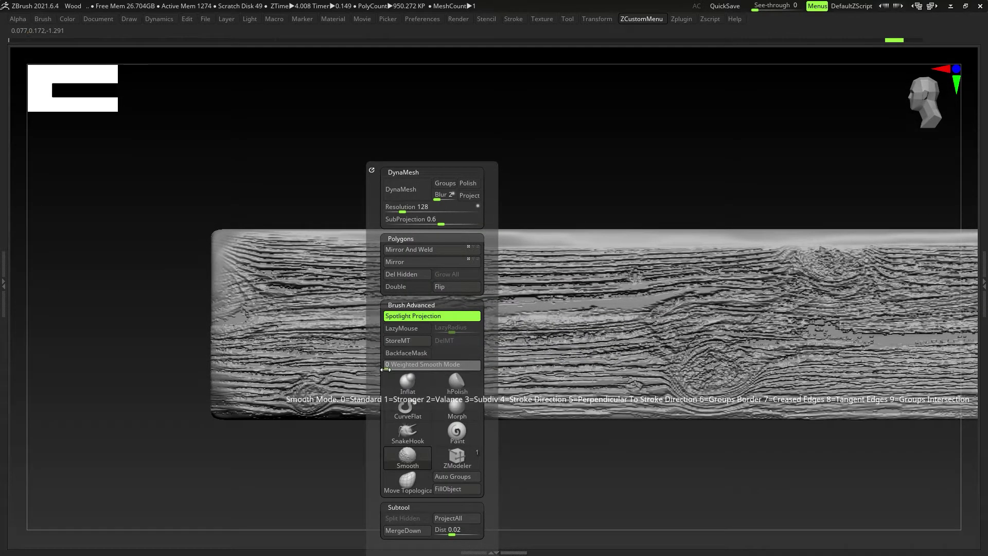
Step: Smooth the projected grain along the plank's front face with a larger brush
{"action": "left_click_drag", "start_coordinate": [304, 289], "coordinate": [419, 277], "text": "shift"}
{"action": "right_click_drag", "start_coordinate": [534, 326], "coordinate": [468, 339], "text": "ctrl"}
{"action": "key", "text": "s"}
{"action": "left_click_drag", "start_coordinate": [451, 336], "coordinate": [466, 337]}
{"action": "mouse_move", "coordinate": [330, 337]}
{"action": "left_mouse_down", "text": "shift"}
{"action": "mouse_move", "coordinate": [504, 384]}
{"action": "mouse_move", "coordinate": [722, 357]}
{"action": "mouse_move", "coordinate": [779, 312]}
{"action": "mouse_move", "coordinate": [870, 339]}
{"action": "left_mouse_up", "text": "shift"}
{"action": "right_click_drag", "start_coordinate": [674, 390], "coordinate": [647, 392], "text": "alt"}
{"action": "key", "text": "s"}
{"action": "left_click_drag", "start_coordinate": [646, 392], "coordinate": [630, 393]}
{"action": "key", "text": "ctrl+z"}
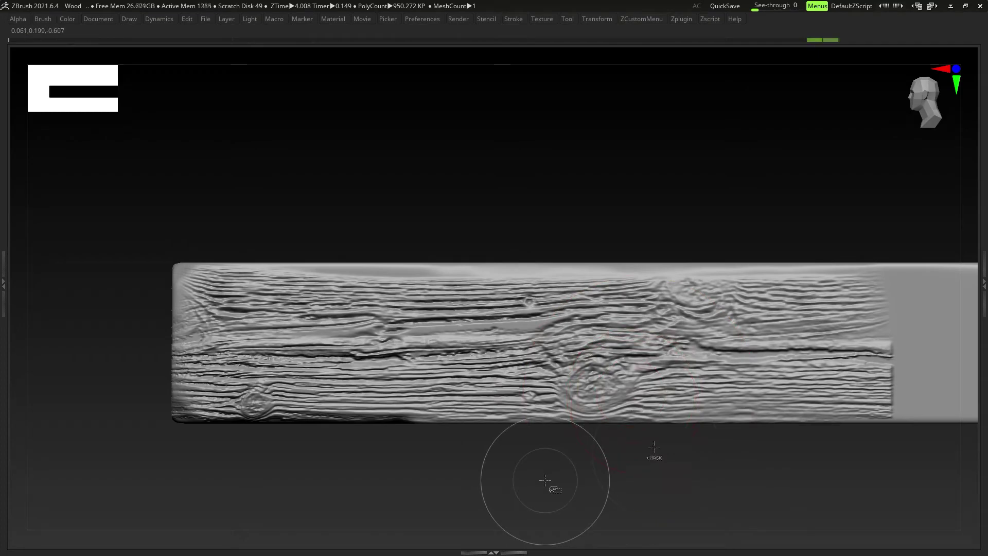
Step: Flatten the softened grain near the plank's textured end with TrimDynamic, leaving only the deeper cracks
{"action": "key", "text": "b"}
{"action": "key", "text": "t"}
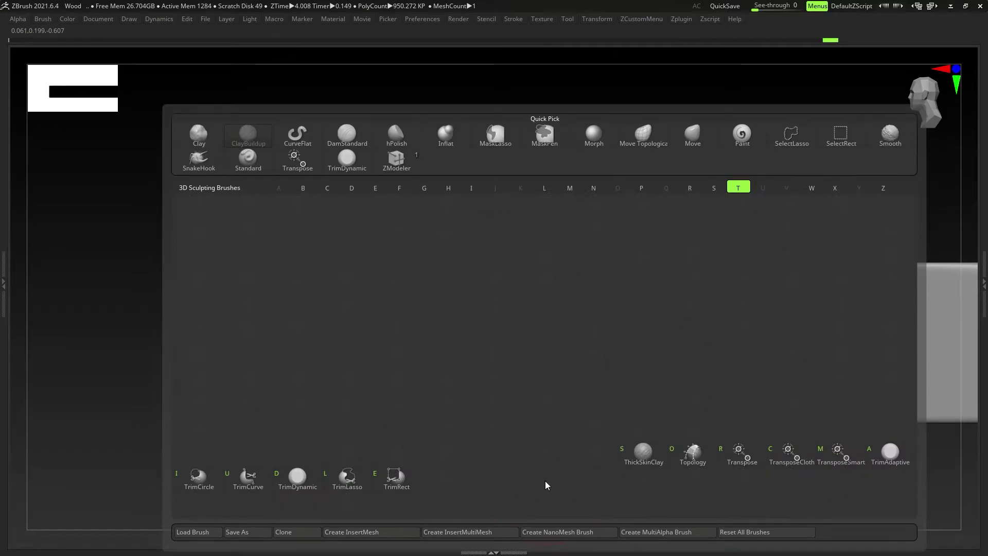
{"action": "key", "text": "d"}
{"action": "key", "text": "s"}
{"action": "left_click_drag", "start_coordinate": [497, 413], "coordinate": [506, 415]}
{"action": "mouse_move", "coordinate": [506, 414]}
{"action": "right_mouse_down"}
{"action": "mouse_move", "coordinate": [515, 406]}
{"action": "mouse_move", "coordinate": [499, 397]}
{"action": "right_mouse_up"}
{"action": "left_click_drag", "start_coordinate": [485, 390], "coordinate": [118, 390]}
{"action": "right_click_drag", "start_coordinate": [131, 388], "coordinate": [186, 393], "text": "alt"}
{"action": "left_click_drag", "start_coordinate": [177, 404], "coordinate": [166, 388]}
{"action": "mouse_move", "coordinate": [191, 345]}
{"action": "left_mouse_down"}
{"action": "mouse_move", "coordinate": [418, 330]}
{"action": "mouse_move", "coordinate": [247, 293]}
{"action": "mouse_move", "coordinate": [172, 298]}
{"action": "left_mouse_up"}
Step: Flatten the remaining grain and the areas around the knots along the textured section with TrimDynamic
{"action": "right_click_drag", "start_coordinate": [384, 326], "coordinate": [353, 343], "text": "alt"}
{"action": "mouse_move", "coordinate": [230, 303]}
{"action": "left_mouse_down"}
{"action": "mouse_move", "coordinate": [592, 298]}
{"action": "mouse_move", "coordinate": [384, 303]}
{"action": "mouse_move", "coordinate": [563, 367]}
{"action": "mouse_move", "coordinate": [376, 406]}
{"action": "left_mouse_up"}
{"action": "right_click_drag", "start_coordinate": [508, 394], "coordinate": [356, 382], "text": "alt"}
{"action": "mouse_move", "coordinate": [534, 334]}
{"action": "left_mouse_down"}
{"action": "mouse_move", "coordinate": [803, 304]}
{"action": "mouse_move", "coordinate": [731, 402]}
{"action": "mouse_move", "coordinate": [741, 371]}
{"action": "mouse_move", "coordinate": [349, 349]}
{"action": "left_mouse_up"}
{"action": "right_click_drag", "start_coordinate": [349, 349], "coordinate": [534, 378], "text": "alt"}
{"action": "mouse_move", "coordinate": [378, 425]}
{"action": "left_mouse_down"}
{"action": "mouse_move", "coordinate": [298, 419]}
{"action": "mouse_move", "coordinate": [231, 308]}
{"action": "mouse_move", "coordinate": [198, 301]}
{"action": "left_mouse_up"}
{"action": "mouse_move", "coordinate": [629, 329]}
{"action": "right_mouse_down", "text": "alt"}
{"action": "mouse_move", "coordinate": [435, 325]}
{"action": "mouse_move", "coordinate": [404, 314]}
{"action": "right_mouse_up", "text": "alt"}
{"action": "left_click_drag", "start_coordinate": [741, 332], "coordinate": [708, 374]}
{"action": "left_click_drag", "start_coordinate": [664, 412], "coordinate": [783, 419]}
{"action": "right_click_drag", "start_coordinate": [543, 396], "coordinate": [611, 390], "text": "alt"}
{"action": "left_click", "coordinate": [611, 390], "text": "alt"}
Step: Deepen the long horizontal cracks across the textured section of the plank with DamStandard
{"action": "mouse_move", "coordinate": [515, 361]}
{"action": "right_mouse_down", "text": "ctrl"}
{"action": "mouse_move", "coordinate": [434, 393]}
{"action": "mouse_move", "coordinate": [523, 384]}
{"action": "right_mouse_up", "text": "ctrl"}
{"action": "key", "text": "Tab"}
{"action": "left_click", "coordinate": [330, 535]}
{"action": "key", "text": "Tab"}
{"action": "right_click_drag", "start_coordinate": [167, 371], "coordinate": [175, 375], "text": "alt"}
{"action": "left_click_drag", "start_coordinate": [170, 375], "coordinate": [499, 371]}
{"action": "right_click_drag", "start_coordinate": [438, 411], "coordinate": [371, 370], "text": "alt"}
{"action": "left_click_drag", "start_coordinate": [352, 388], "coordinate": [508, 388]}
{"action": "right_click_drag", "start_coordinate": [494, 402], "coordinate": [478, 356], "text": "alt"}
{"action": "left_click_drag", "start_coordinate": [420, 372], "coordinate": [531, 371]}
{"action": "right_click_drag", "start_coordinate": [443, 381], "coordinate": [552, 368], "text": "alt"}
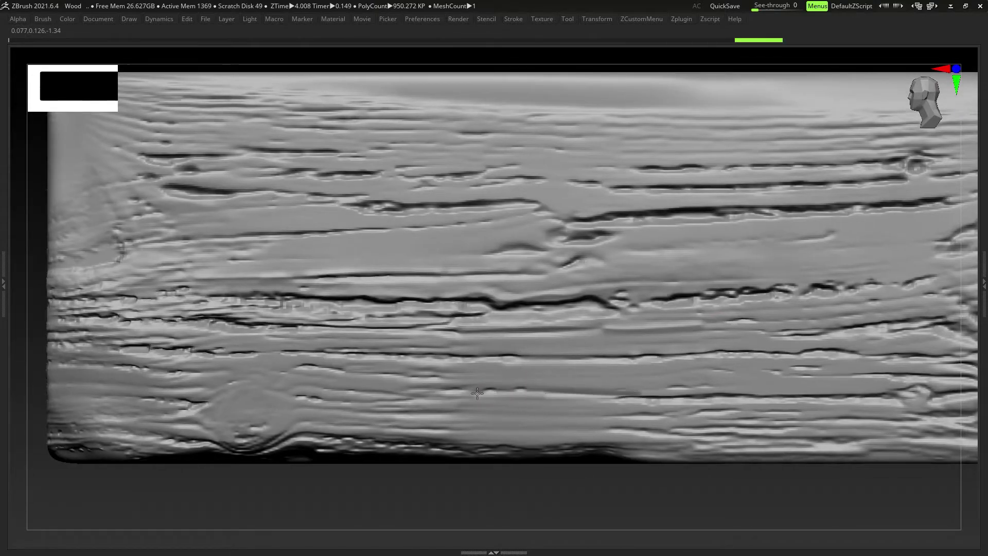
{"action": "left_click_drag", "start_coordinate": [420, 391], "coordinate": [650, 391]}
{"action": "right_click_drag", "start_coordinate": [669, 309], "coordinate": [232, 399], "text": "alt"}
{"action": "right_click_drag", "start_coordinate": [712, 291], "coordinate": [618, 288], "text": "ctrl"}
{"action": "left_click_drag", "start_coordinate": [504, 364], "coordinate": [422, 371]}
Step: Remesh the textured plank with DynaMesh
{"action": "key", "text": "ctrl+shift+z"}
{"action": "key", "text": "ctrl+shift+z"}
{"action": "key", "text": "ctrl+shift+z"}
{"action": "key", "text": "ctrl+shift+z"}
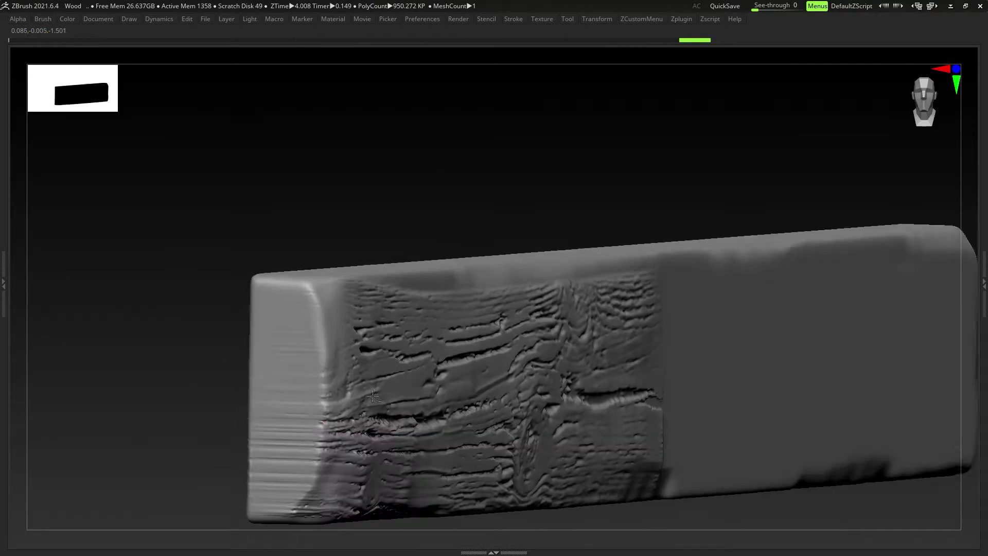
{"action": "key", "text": "Tab"}
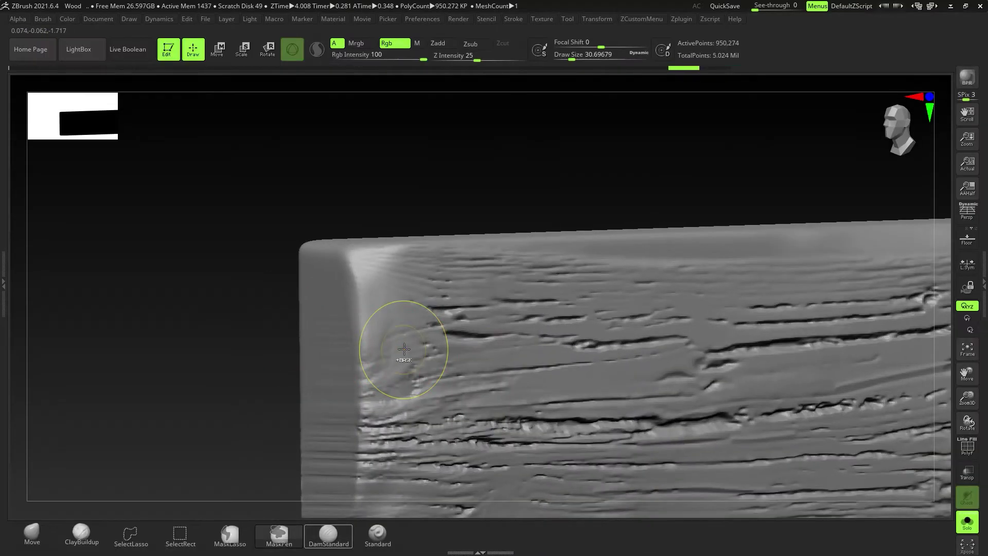
{"action": "right_click_drag", "start_coordinate": [404, 350], "coordinate": [382, 320], "text": "alt"}
{"action": "key", "text": "space"}
{"action": "left_click", "coordinate": [451, 192]}
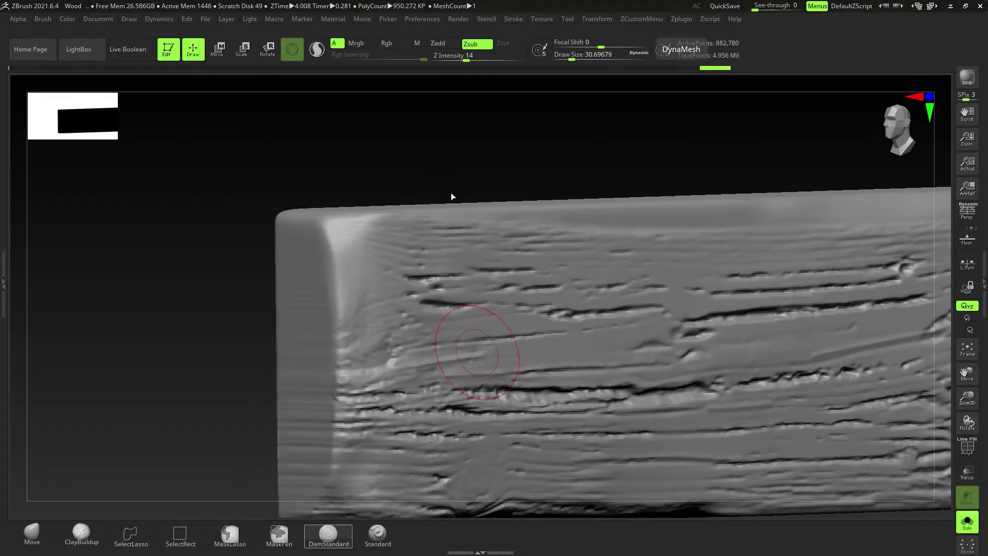
{"action": "key", "text": "Tab"}
{"action": "right_click_drag", "start_coordinate": [479, 309], "coordinate": [392, 309], "text": "ctrl"}
{"action": "right_click_drag", "start_coordinate": [257, 381], "coordinate": [392, 389]}
Step: Pull the plank's textured end outward into a narrower, tapered stub
{"action": "key", "text": "ctrl+shift+z"}
{"action": "key", "text": "ctrl+shift+z"}
{"action": "key", "text": "ctrl+shift+z"}
{"action": "key", "text": "ctrl+shift+z"}
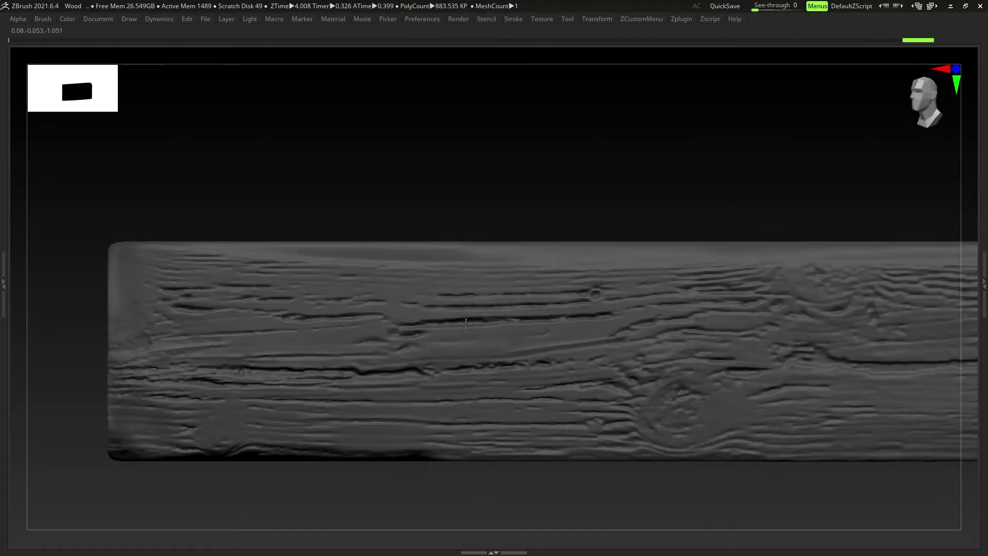
{"action": "key", "text": "ctrl+shift+z"}
{"action": "key", "text": "ctrl+shift+z"}
{"action": "key", "text": "ctrl+shift+z"}
{"action": "key", "text": "ctrl+shift+z"}
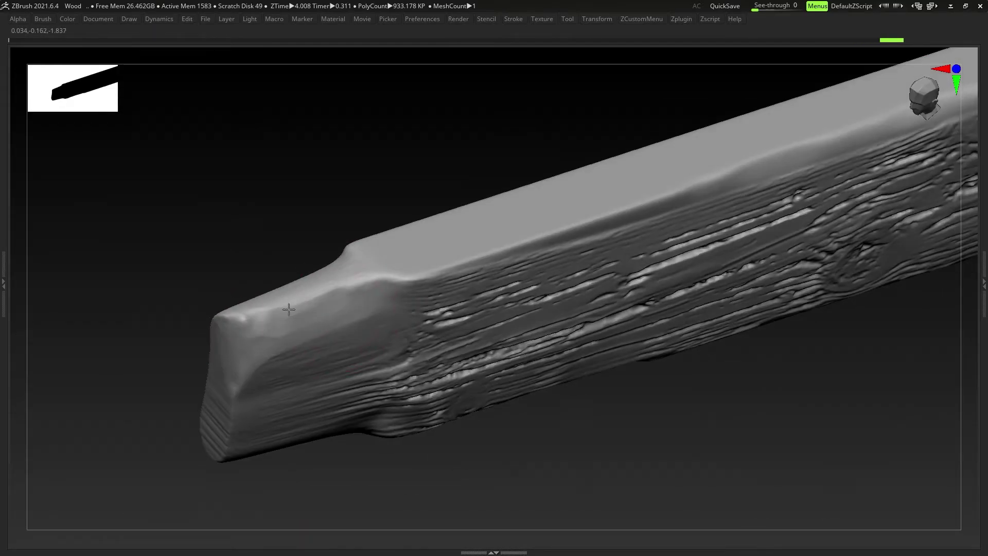
Step: Trim the corners and edges around the extended stub into flat facets
{"action": "left_click_drag", "start_coordinate": [289, 310], "coordinate": [350, 286]}
{"action": "mouse_move", "coordinate": [350, 286]}
{"action": "right_mouse_down"}
{"action": "mouse_move", "coordinate": [213, 275]}
{"action": "mouse_move", "coordinate": [364, 397]}
{"action": "right_mouse_up"}
{"action": "left_click_drag", "start_coordinate": [364, 397], "coordinate": [437, 385]}
{"action": "right_click_drag", "start_coordinate": [438, 385], "coordinate": [333, 413]}
{"action": "left_click_drag", "start_coordinate": [333, 413], "coordinate": [431, 416]}
{"action": "right_click_drag", "start_coordinate": [431, 416], "coordinate": [291, 369]}
Step: Carve lengthwise grooves across the stub and around its end with DamStandard
{"action": "key", "text": "ctrl+shift+z"}
{"action": "key", "text": "ctrl+shift+z"}
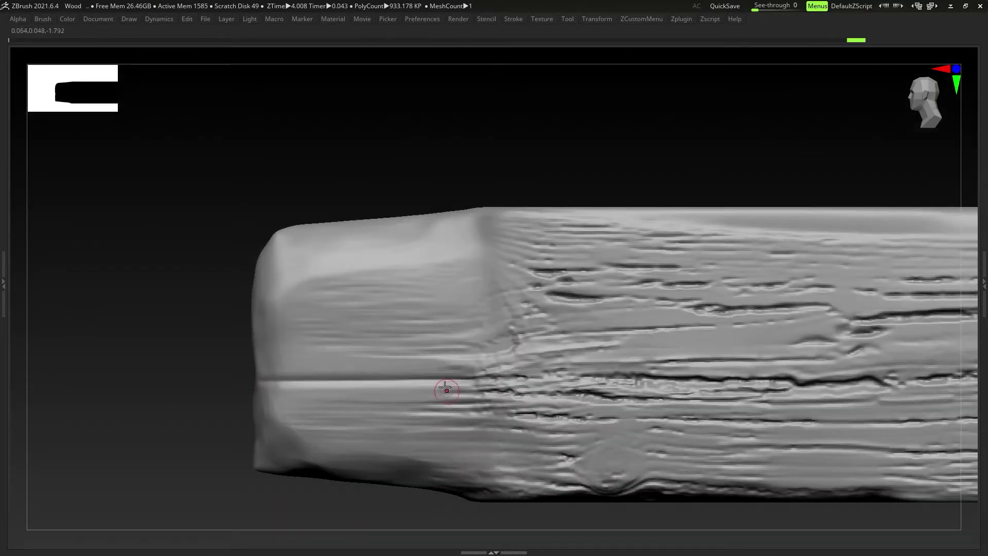
{"action": "key", "text": "ctrl+z"}
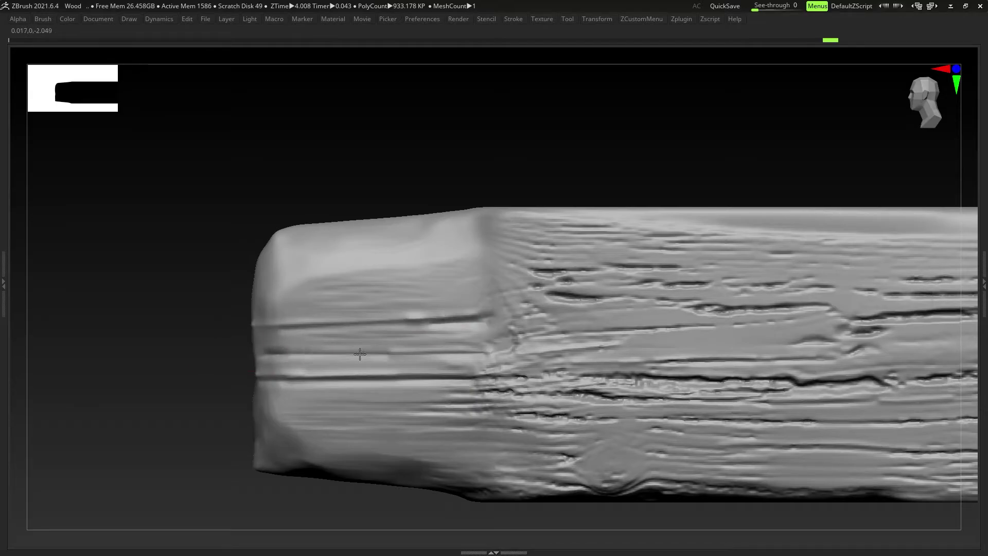
{"action": "left_click_drag", "start_coordinate": [403, 354], "coordinate": [438, 355]}
{"action": "right_click_drag", "start_coordinate": [438, 354], "coordinate": [249, 357]}
{"action": "left_click_drag", "start_coordinate": [249, 357], "coordinate": [281, 354]}
{"action": "right_click_drag", "start_coordinate": [280, 354], "coordinate": [236, 373]}
{"action": "left_click_drag", "start_coordinate": [237, 373], "coordinate": [438, 384]}
{"action": "left_click_drag", "start_coordinate": [205, 407], "coordinate": [454, 397]}
{"action": "left_click_drag", "start_coordinate": [241, 389], "coordinate": [476, 390]}
Step: Carve an uneven vertical groove where the stub meets the textured face
{"action": "right_click_drag", "start_coordinate": [401, 294], "coordinate": [426, 377], "text": "alt"}
{"action": "left_click_drag", "start_coordinate": [461, 358], "coordinate": [466, 382]}
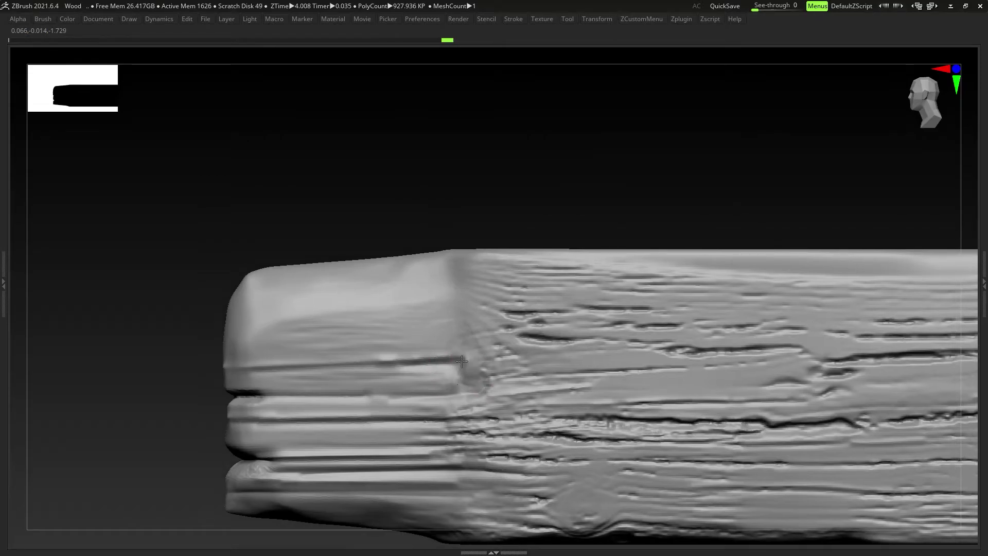
{"action": "key", "text": "ctrl+shift+z"}
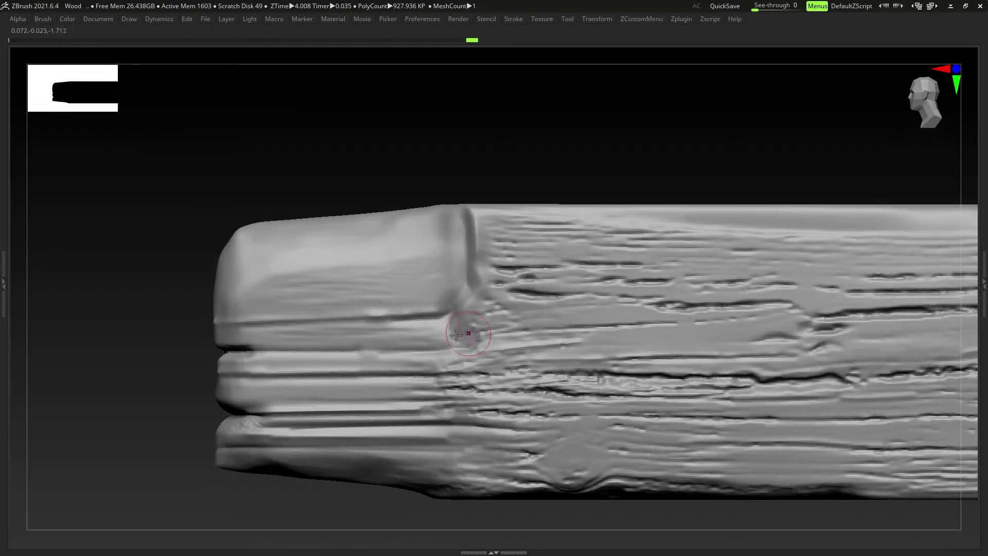
{"action": "key", "text": "ctrl+shift+z"}
{"action": "key", "text": "ctrl+shift+z"}
{"action": "key", "text": "ctrl+shift+z"}
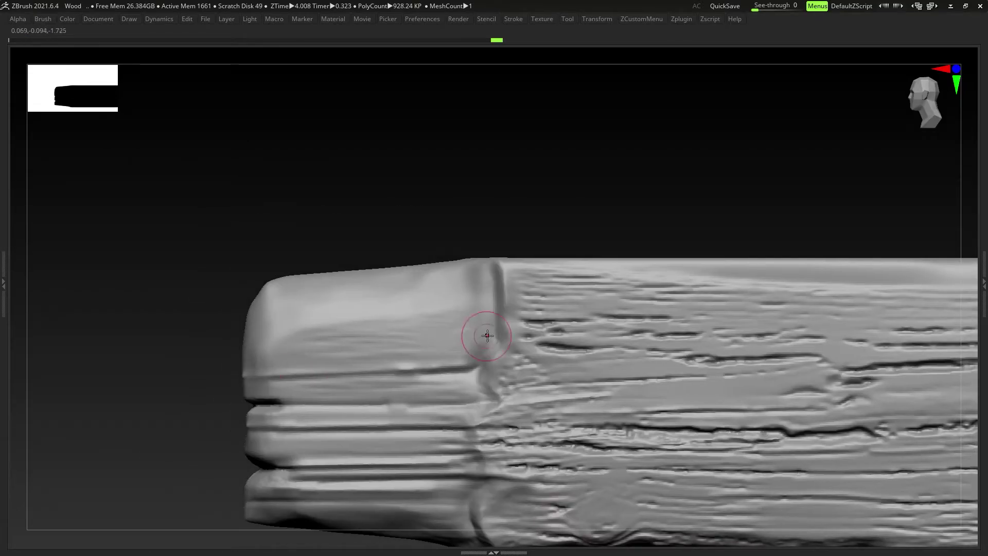
Step: Cut deeper notches into the stub's tip and add finer grooves with DamStandard to form separate slats
{"action": "key", "text": "ctrl+shift+z"}
{"action": "key", "text": "ctrl+shift+z"}
{"action": "key", "text": "s"}
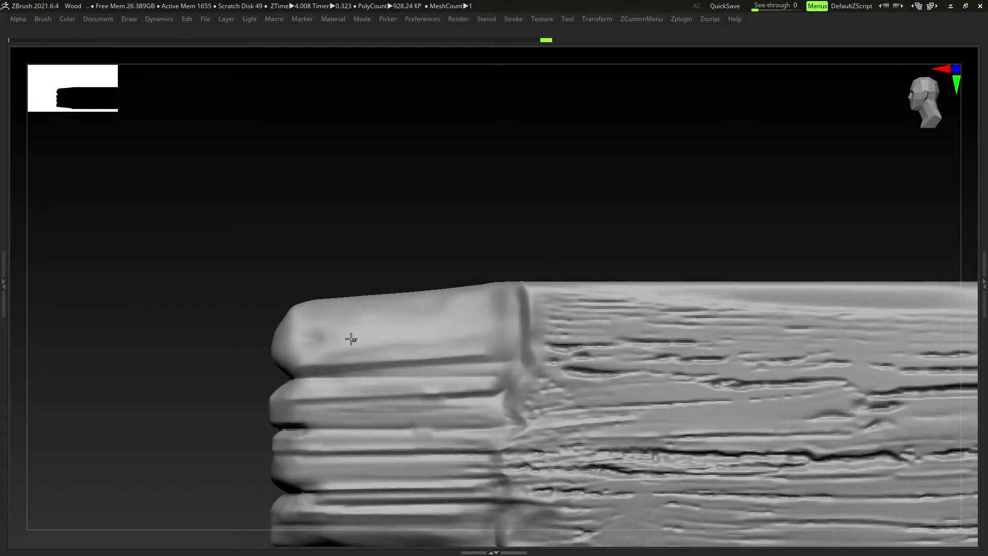
{"action": "key", "text": "ctrl+shift+z"}
{"action": "key", "text": "ctrl+shift+z"}
{"action": "key", "text": "ctrl+shift+z"}
{"action": "key", "text": "ctrl+shift+z"}
{"action": "key", "text": "ctrl+shift+z"}
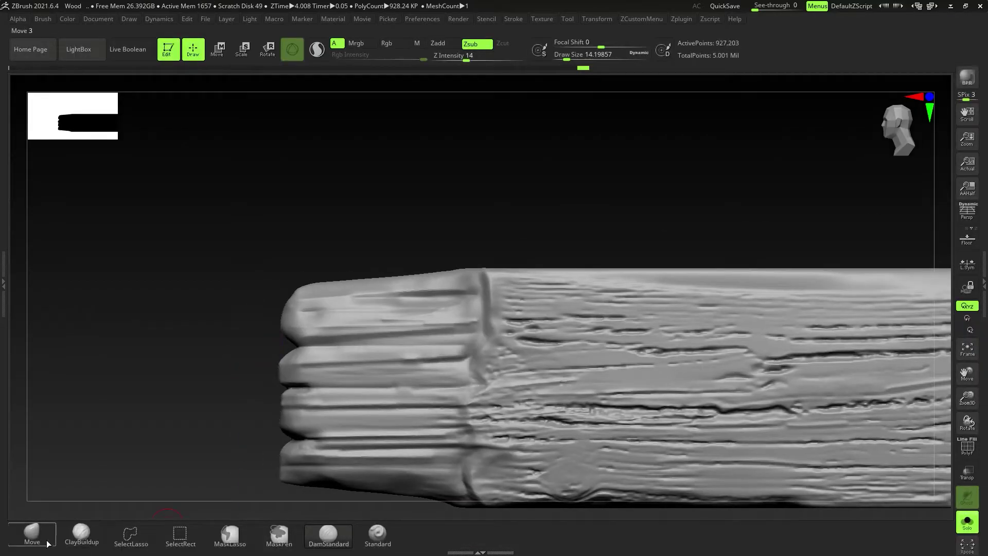
Step: Pull the stub's slats to uneven lengths with the Move brush for a broken end
{"action": "key", "text": "ctrl+shift+z"}
{"action": "key", "text": "ctrl+shift+z"}
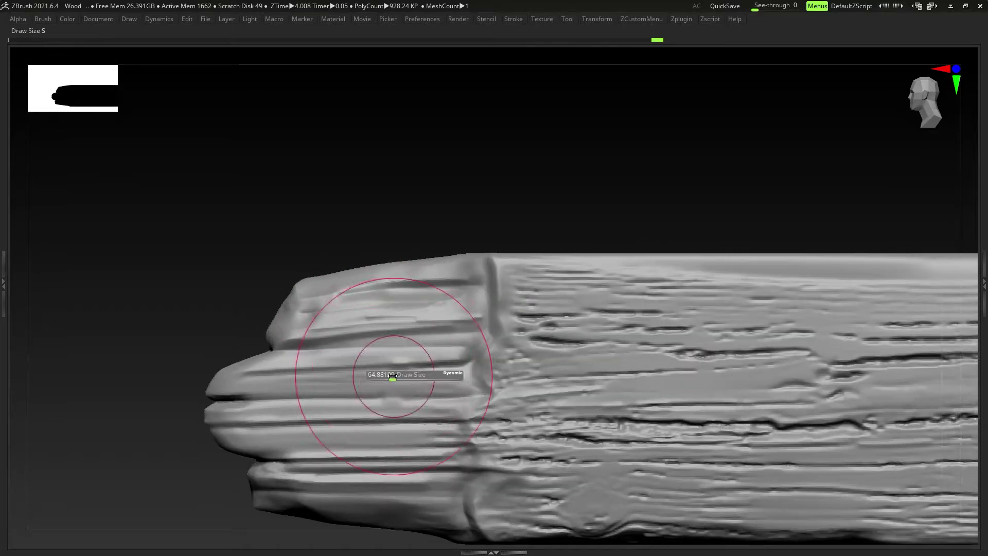
{"action": "key", "text": "Tab"}
Step: Add fine grain to the broken end with DamStandard at Z Intensity 7
{"action": "left_click", "coordinate": [19, 19]}
{"action": "left_click", "coordinate": [41, 255]}
{"action": "right_click_drag", "start_coordinate": [423, 364], "coordinate": [421, 314], "text": "alt"}
{"action": "key", "text": "space"}
{"action": "left_click_drag", "start_coordinate": [400, 414], "coordinate": [391, 414]}
{"action": "left_click_drag", "start_coordinate": [379, 310], "coordinate": [463, 305]}
{"action": "right_click_drag", "start_coordinate": [390, 278], "coordinate": [395, 341], "text": "alt"}
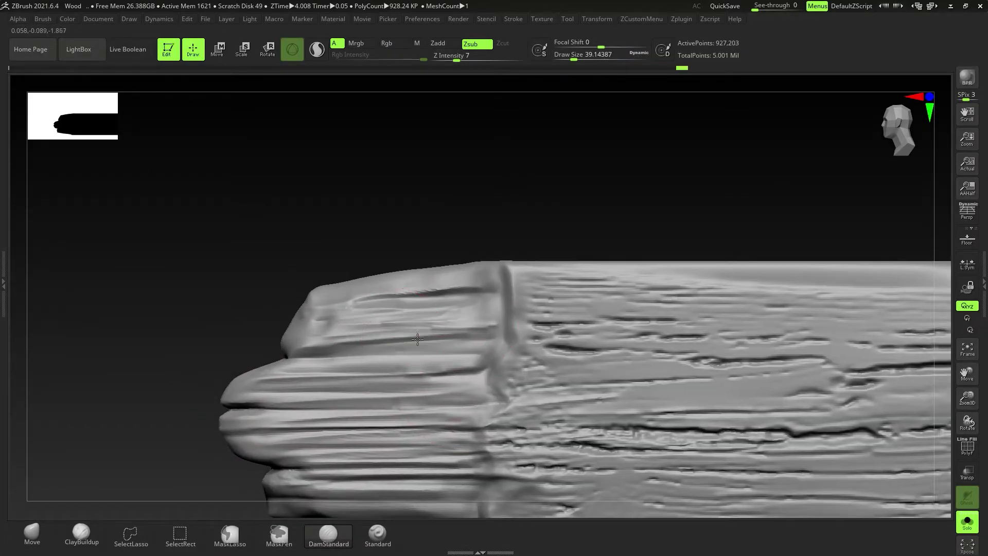
Step: Flatten the fine grain and slat edges on the broken end with TrimDynamic
{"action": "key", "text": "ctrl+shift+z"}
{"action": "key", "text": "ctrl+shift+z"}
{"action": "key", "text": "ctrl+shift+z"}
{"action": "key", "text": "ctrl+shift+z"}
{"action": "key", "text": "ctrl+shift+z"}
{"action": "key", "text": "ctrl+shift+z"}
{"action": "key", "text": "ctrl+shift+z"}
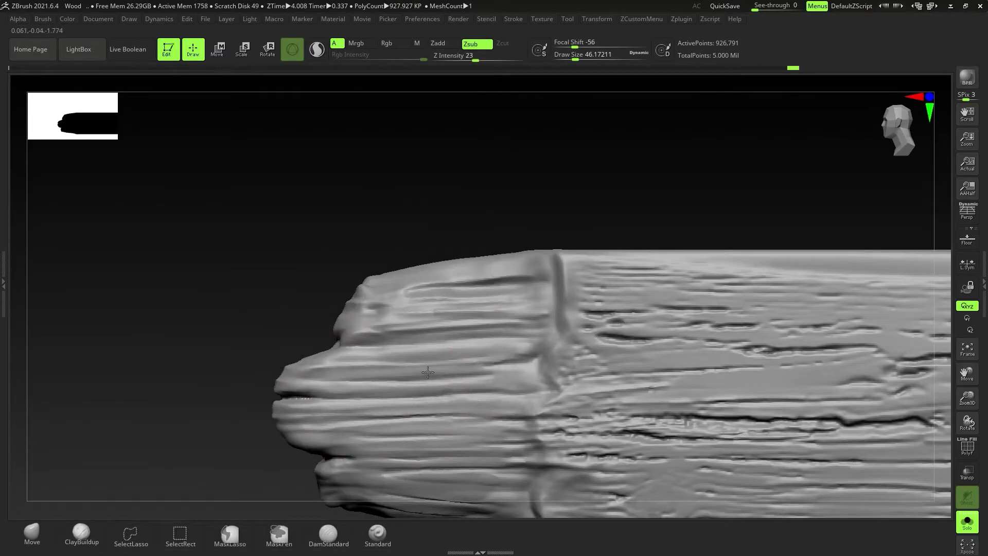
{"action": "key", "text": "ctrl+shift+z"}
{"action": "key", "text": "ctrl+shift+z"}
{"action": "key", "text": "ctrl+shift+z"}
{"action": "key", "text": "ctrl+shift+z"}
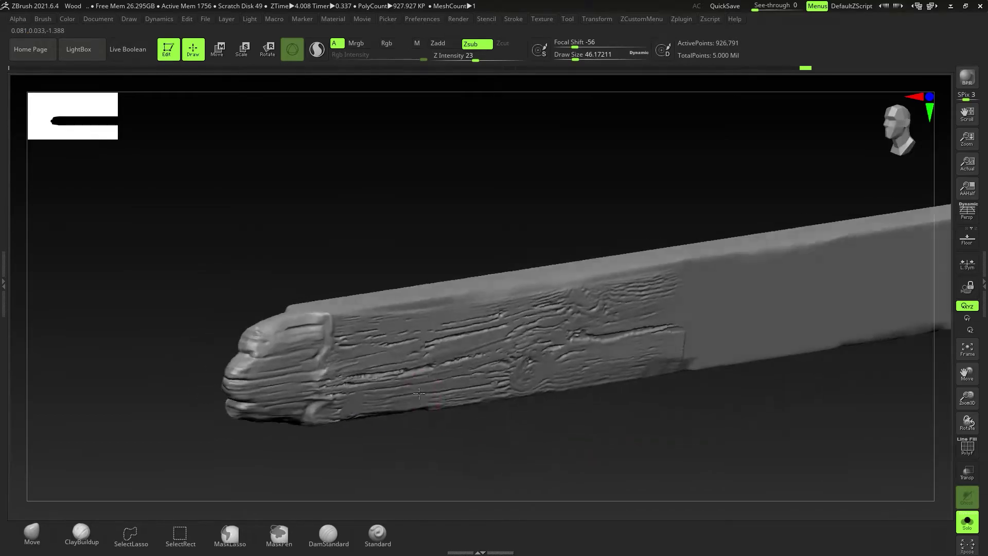
Step: Remesh the plank with DynaMesh at resolution 960 and display its DynaMesh settings
{"action": "right_click_drag", "start_coordinate": [420, 390], "coordinate": [417, 330]}
{"action": "key", "text": "space"}
{"action": "left_click", "coordinate": [415, 250]}
{"action": "right_click_drag", "start_coordinate": [515, 309], "coordinate": [438, 353]}
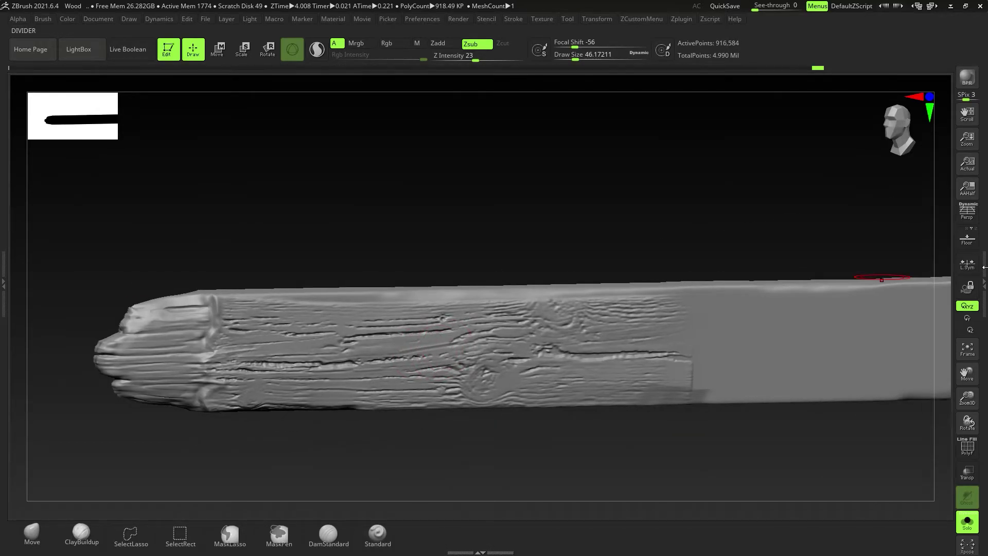
{"action": "left_click", "coordinate": [984, 267]}
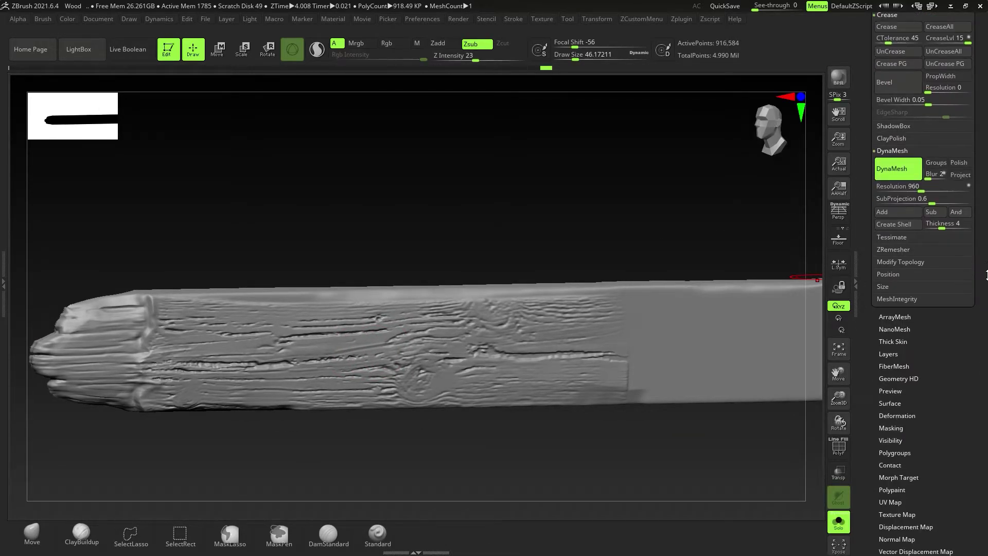
{"action": "scroll", "coordinate": [894, 250], "scroll_direction": "up", "scroll_amount": 5}
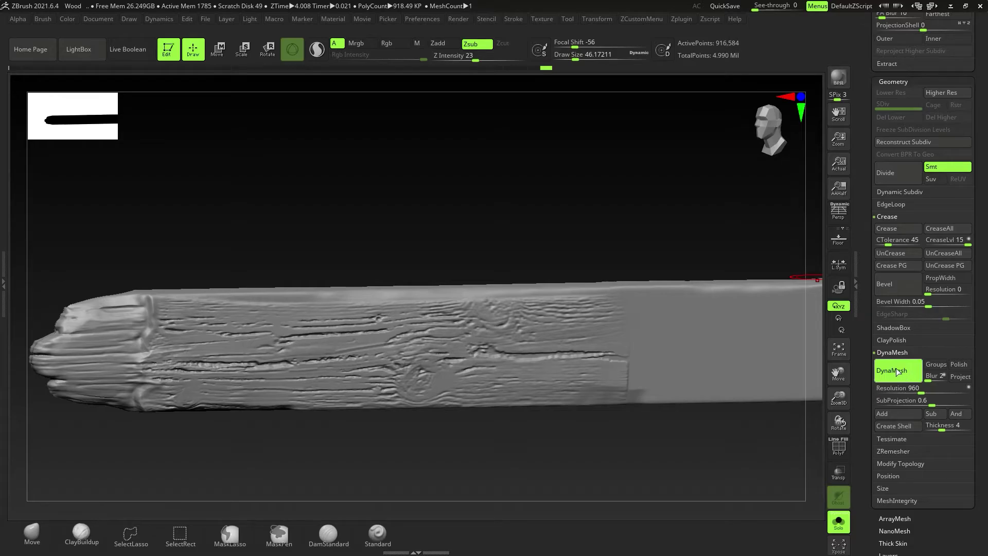
{"action": "right_click_drag", "start_coordinate": [390, 345], "coordinate": [469, 394], "text": "alt"}
{"action": "right_click_drag", "start_coordinate": [469, 394], "coordinate": [466, 355], "text": "ctrl"}
{"action": "right_click_drag", "start_coordinate": [466, 355], "coordinate": [412, 367], "text": "shift"}
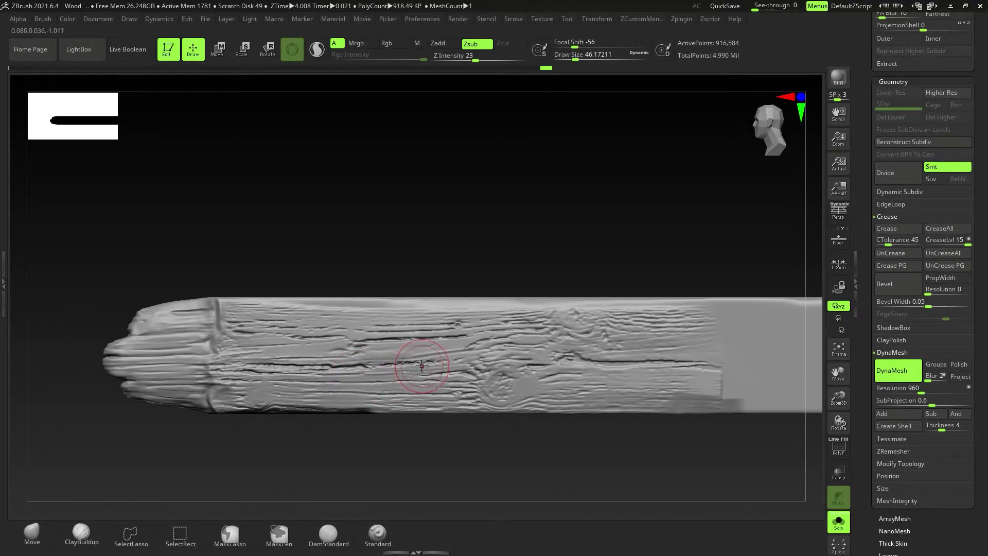
{"action": "right_click_drag", "start_coordinate": [327, 370], "coordinate": [314, 374], "text": "alt"}
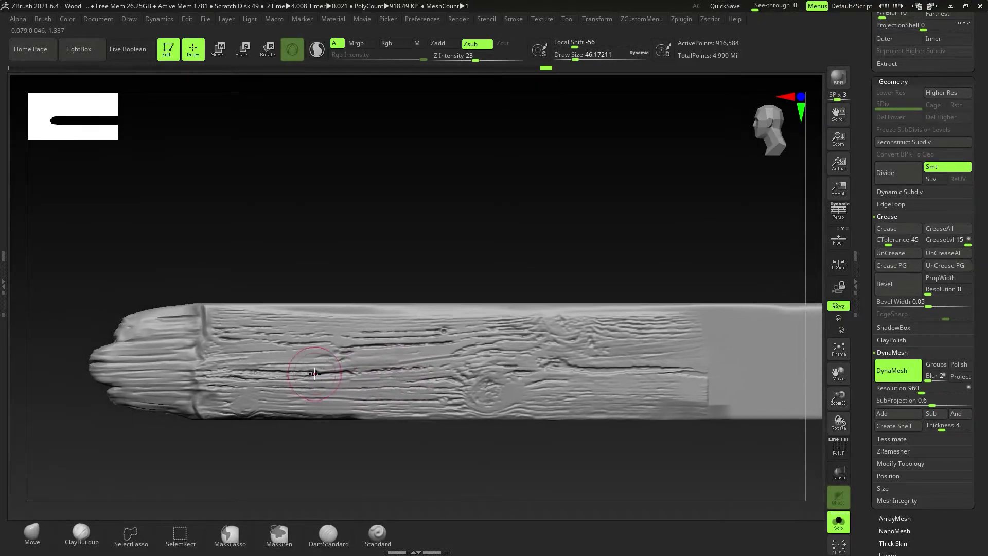
Step: Switch to the painted plank subtool and change the material to SkinShade4
{"action": "left_click", "coordinate": [357, 362], "text": "alt"}
{"action": "left_click", "coordinate": [359, 360], "text": "alt"}
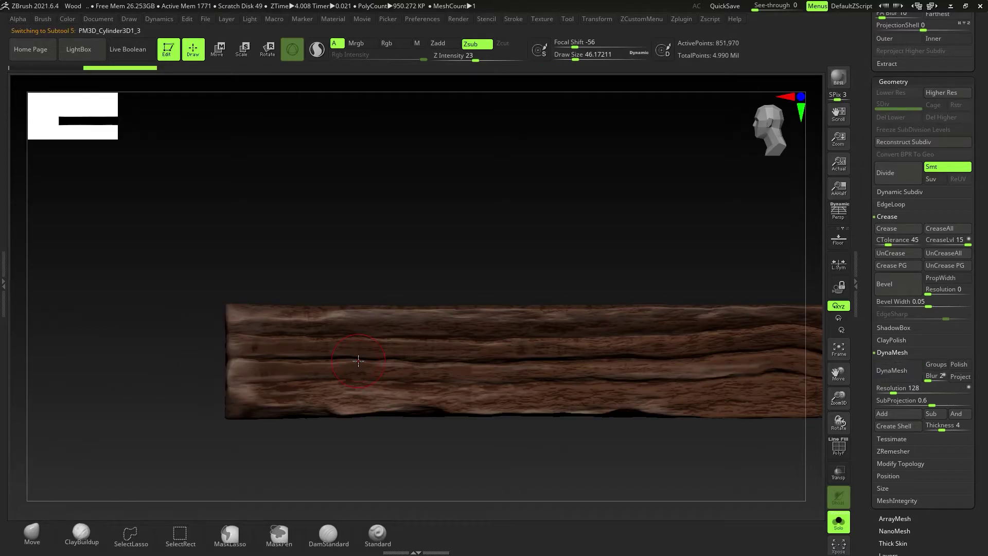
{"action": "key", "text": "space"}
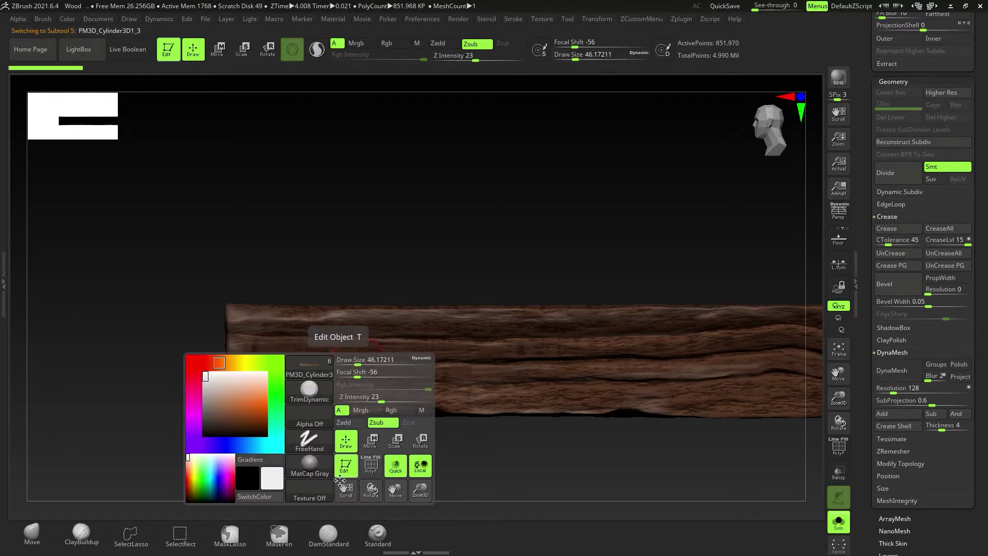
{"action": "left_click", "coordinate": [311, 463]}
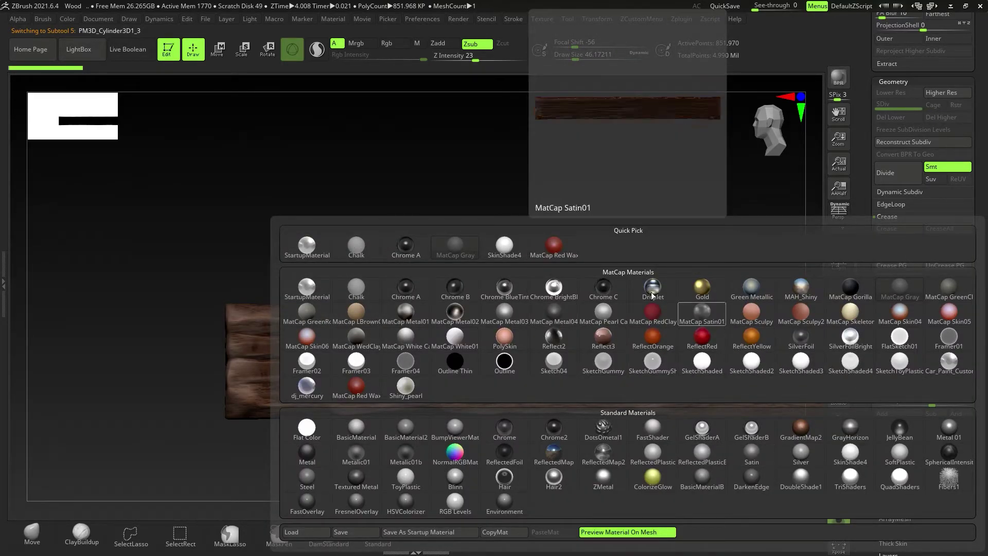
{"action": "left_click", "coordinate": [507, 249]}
{"action": "key", "text": "Tab"}
{"action": "right_click_drag", "start_coordinate": [419, 356], "coordinate": [418, 416], "text": "ctrl"}
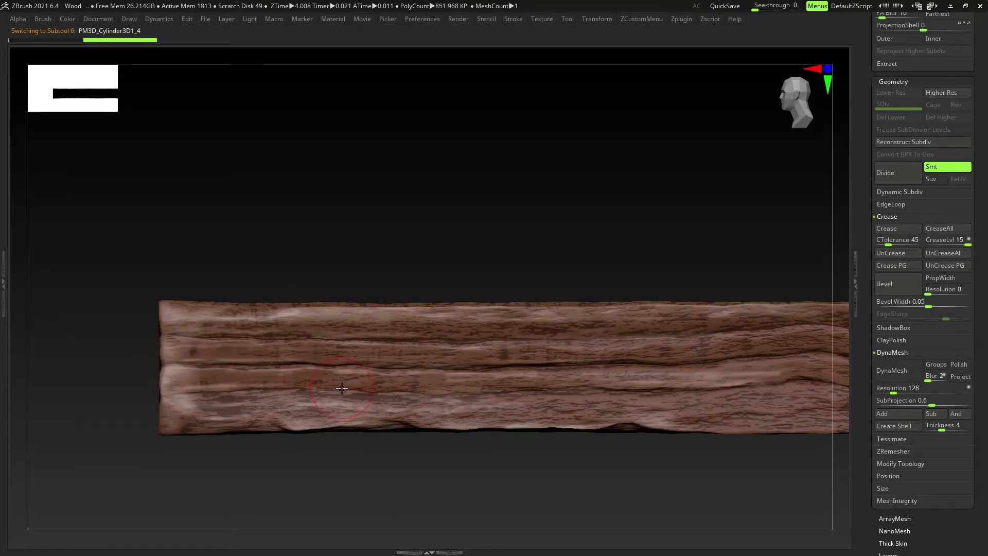
{"action": "right_click", "coordinate": [341, 388]}
{"action": "mouse_move", "coordinate": [303, 350]}
{"action": "right_mouse_down", "text": "ctrl"}
{"action": "mouse_move", "coordinate": [340, 368]}
{"action": "mouse_move", "coordinate": [166, 373]}
{"action": "right_mouse_up", "text": "ctrl"}
{"action": "right_click", "coordinate": [379, 384]}
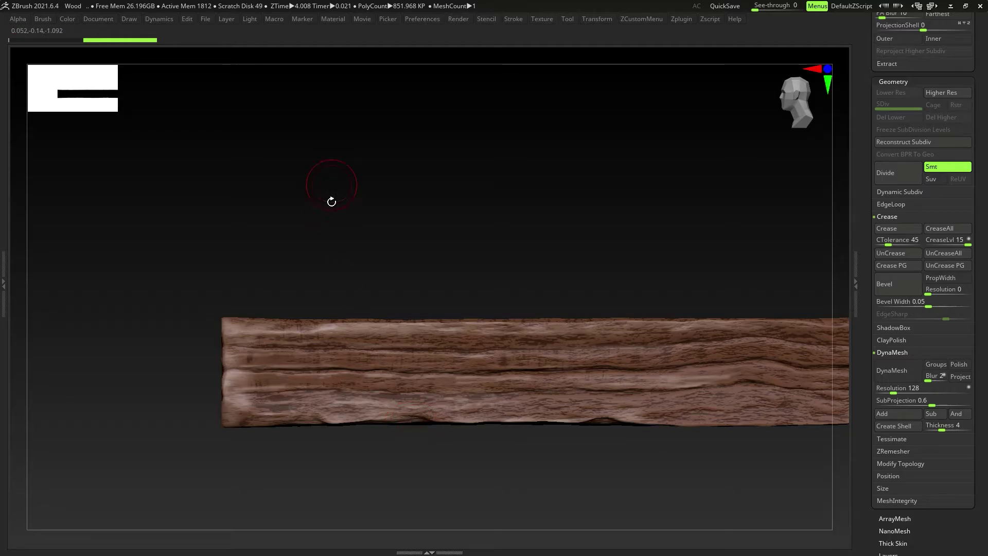
Step: Select the Paint brush at Rgb Intensity 100 and paint brown strokes over the plank's end at a draw size of about 108
{"action": "key", "text": "b"}
{"action": "key", "text": "p"}
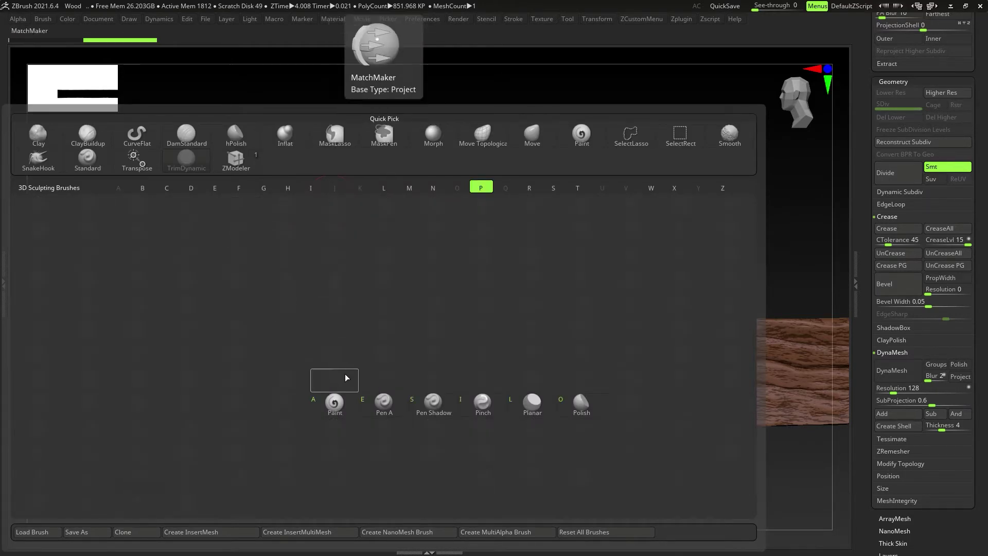
{"action": "key", "text": "a"}
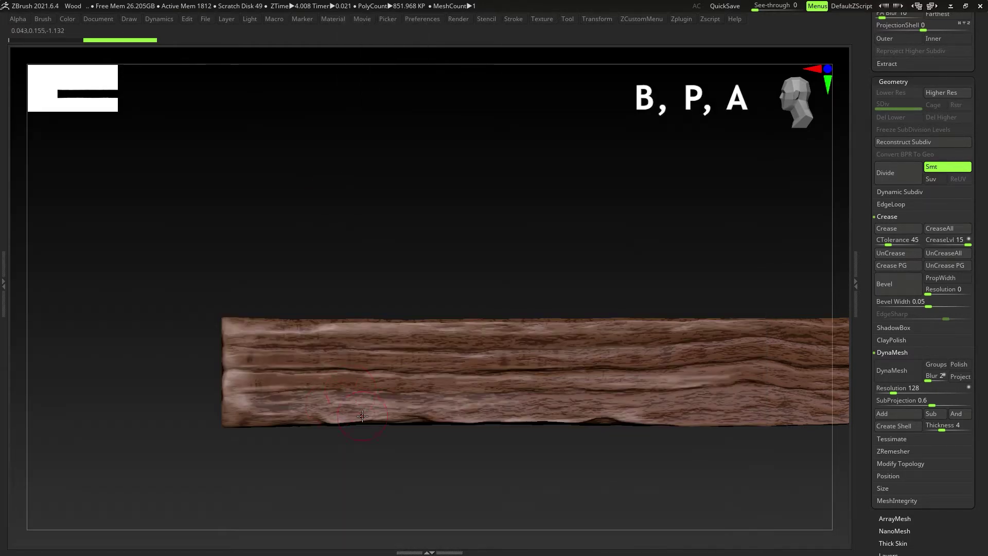
{"action": "key", "text": "Tab"}
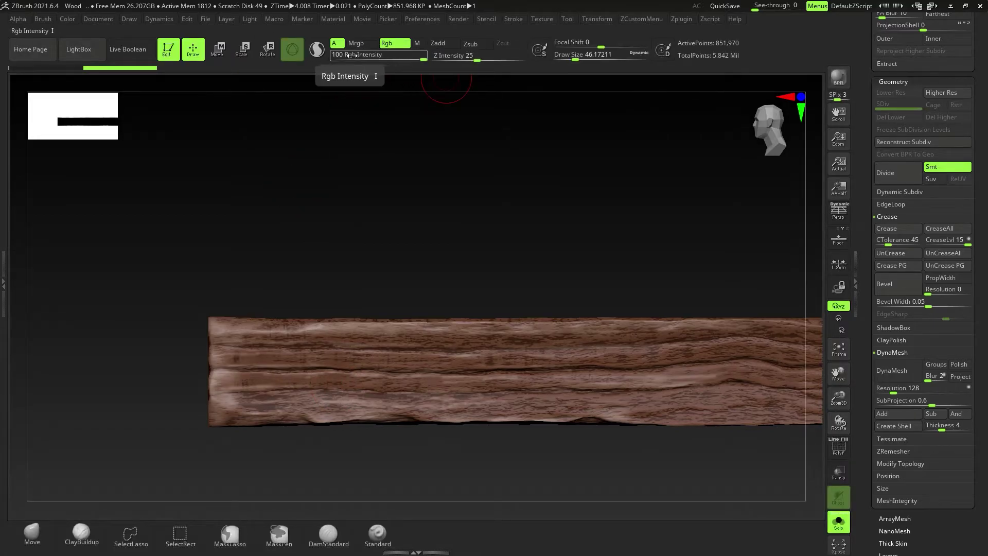
{"action": "left_click_drag", "start_coordinate": [352, 55], "coordinate": [387, 56]}
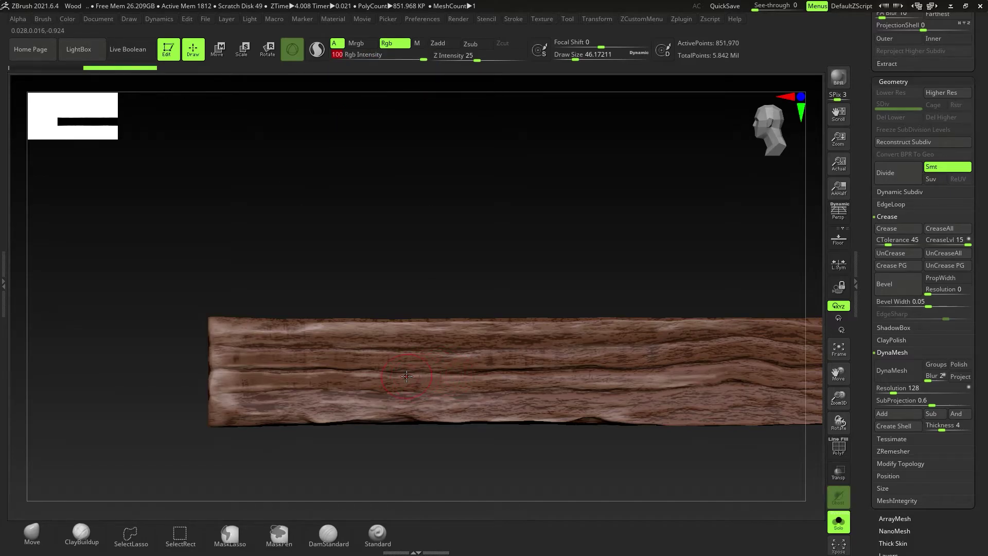
{"action": "key", "text": "s"}
{"action": "left_click_drag", "start_coordinate": [403, 384], "coordinate": [414, 382]}
{"action": "mouse_move", "coordinate": [401, 375]}
{"action": "left_mouse_down"}
{"action": "mouse_move", "coordinate": [248, 373]}
{"action": "mouse_move", "coordinate": [533, 372]}
{"action": "left_mouse_up"}
Step: Fill the whole plank with a base brown of R 112, G 65, B 36
{"action": "key", "text": "space"}
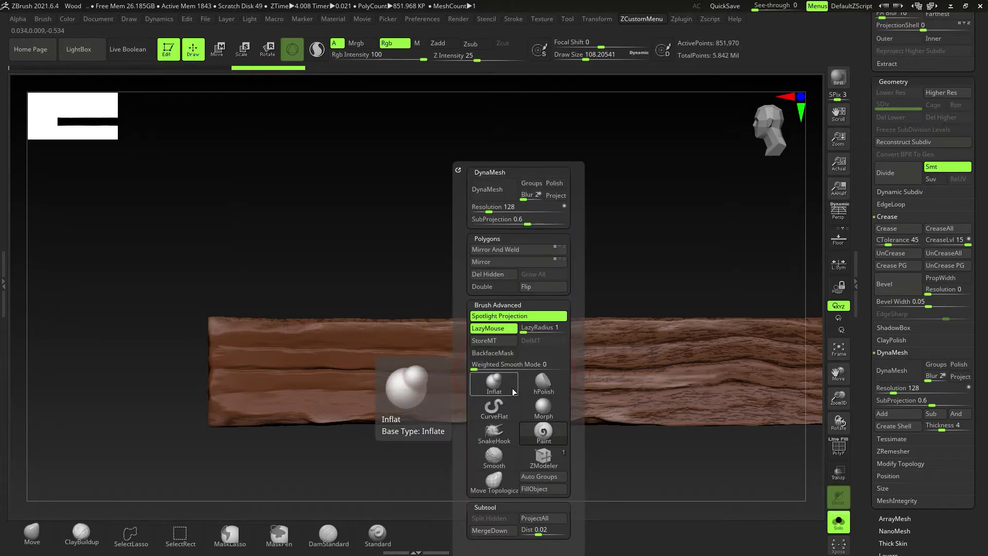
{"action": "left_click", "coordinate": [525, 488]}
{"action": "right_click_drag", "start_coordinate": [399, 396], "coordinate": [355, 396], "text": "ctrl"}
{"action": "right_click_drag", "start_coordinate": [453, 398], "coordinate": [409, 397], "text": "alt"}
{"action": "right_click_drag", "start_coordinate": [409, 398], "coordinate": [439, 400], "text": "ctrl"}
{"action": "left_click", "coordinate": [67, 20]}
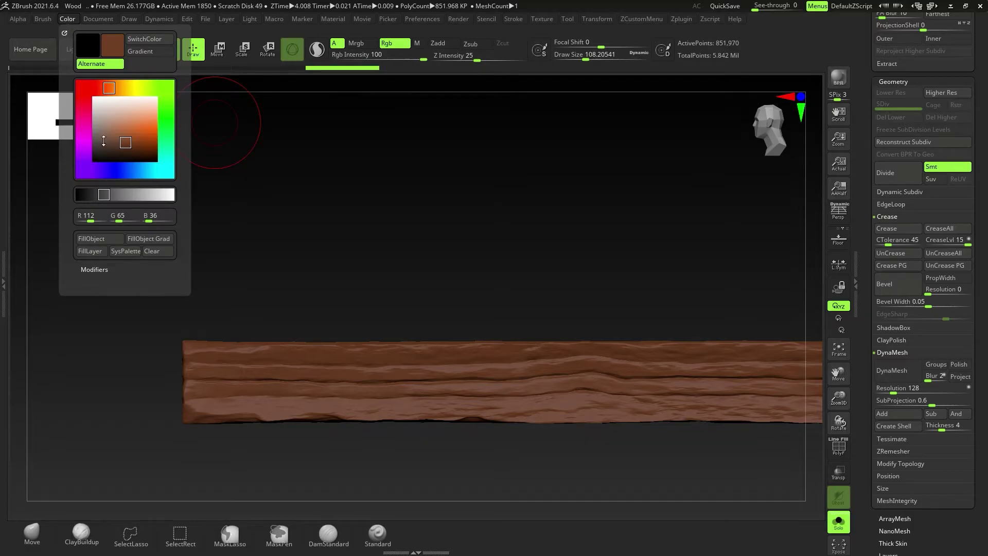
{"action": "right_click_drag", "start_coordinate": [693, 360], "coordinate": [650, 371], "text": "alt"}
{"action": "left_click", "coordinate": [857, 282]}
{"action": "key", "text": "Tab"}
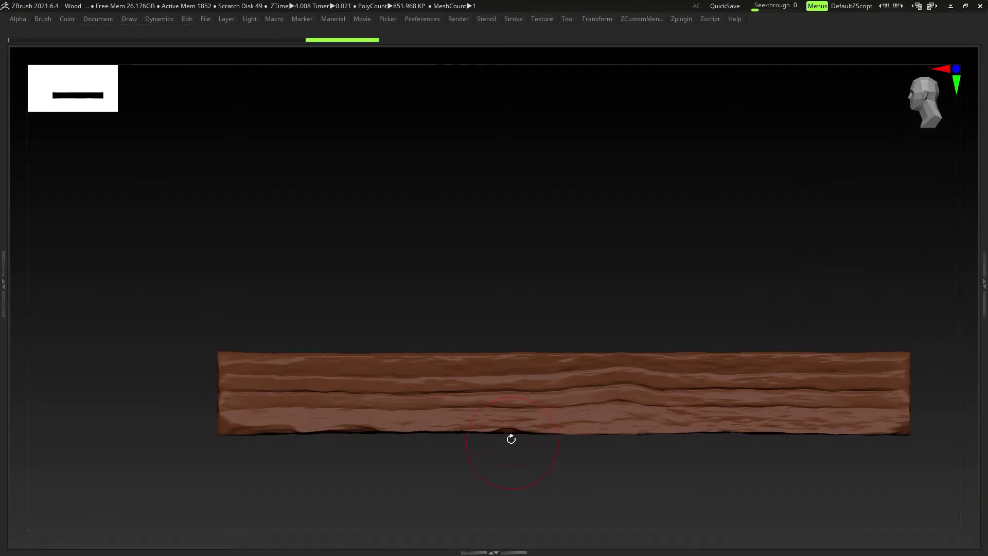
Step: Reduce the paint brush's draw size to about 54 and choose a dark brown paint colour
{"action": "right_click_drag", "start_coordinate": [511, 441], "coordinate": [478, 422], "text": "alt"}
{"action": "right_click_drag", "start_coordinate": [479, 422], "coordinate": [425, 419], "text": "ctrl"}
{"action": "key", "text": "s"}
{"action": "left_click_drag", "start_coordinate": [421, 399], "coordinate": [411, 398]}
{"action": "right_click_drag", "start_coordinate": [410, 399], "coordinate": [383, 404], "text": "ctrl"}
{"action": "right_click_drag", "start_coordinate": [482, 369], "coordinate": [437, 371], "text": "alt"}
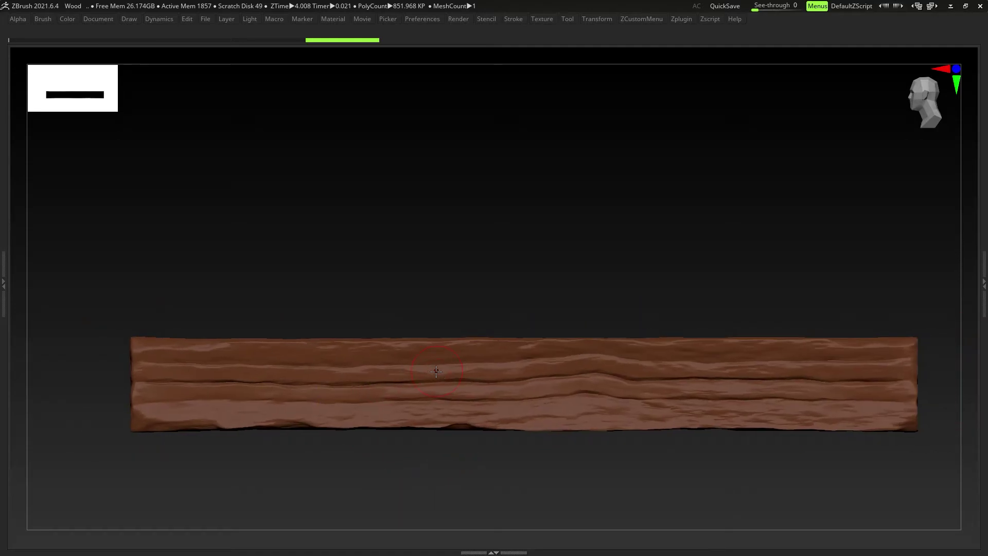
{"action": "mouse_move", "coordinate": [342, 376]}
{"action": "right_mouse_down"}
{"action": "mouse_move", "coordinate": [408, 384]}
{"action": "mouse_move", "coordinate": [339, 376]}
{"action": "right_mouse_up"}
{"action": "right_click_drag", "start_coordinate": [340, 376], "coordinate": [419, 382], "text": "ctrl"}
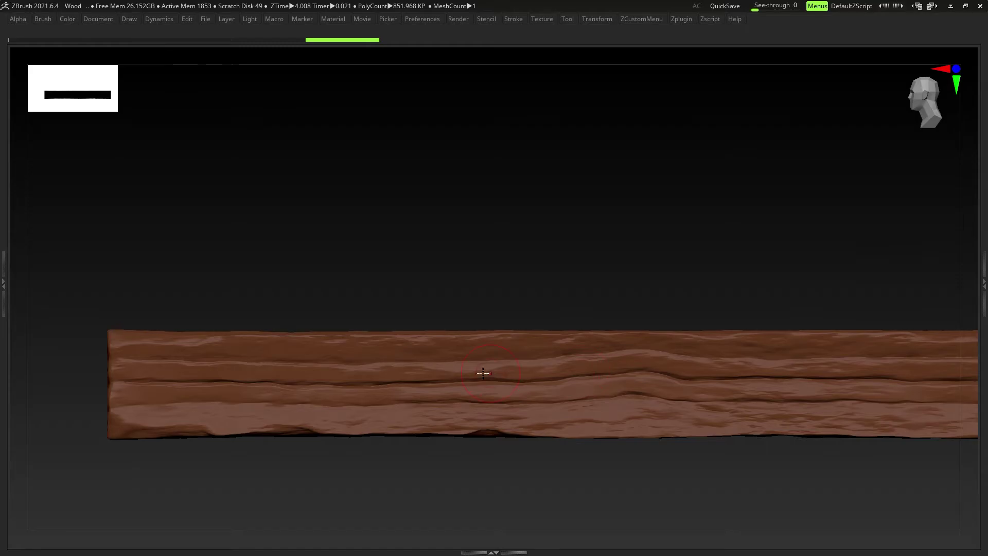
{"action": "key", "text": "space"}
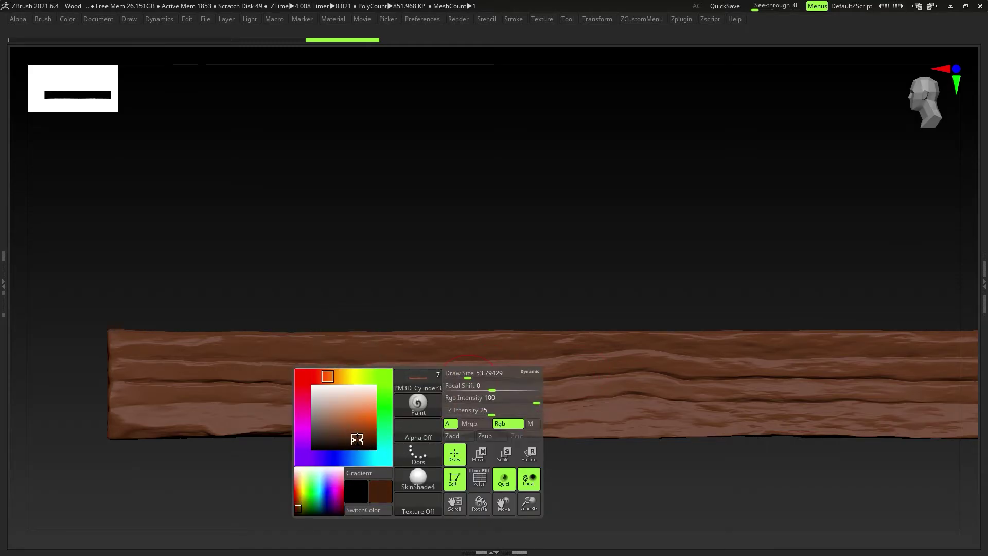
{"action": "right_click_drag", "start_coordinate": [591, 375], "coordinate": [458, 368], "text": "alt"}
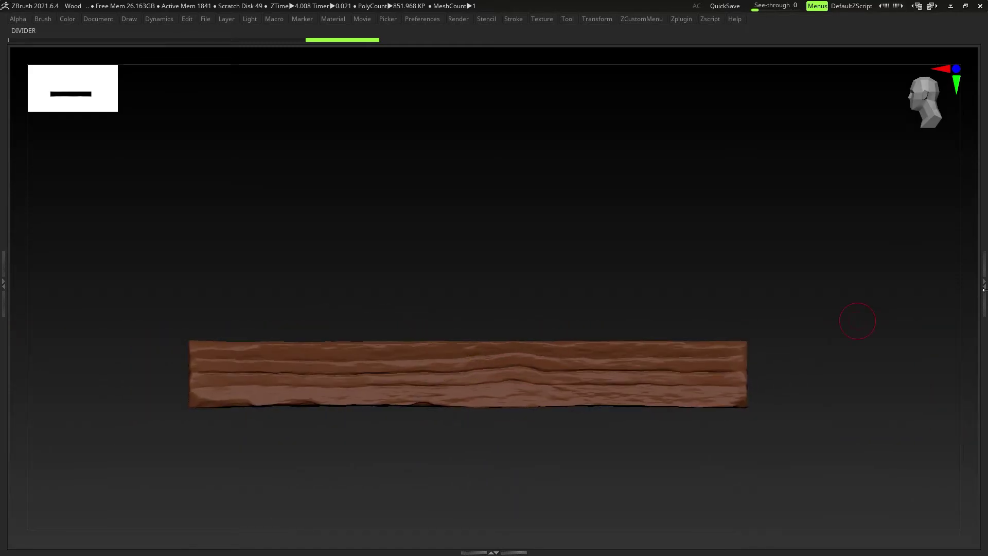
Step: Mask the plank by cavity with Blur 2 and Intensity 100, and invert the mask
{"action": "left_click", "coordinate": [986, 296]}
{"action": "left_click", "coordinate": [891, 351]}
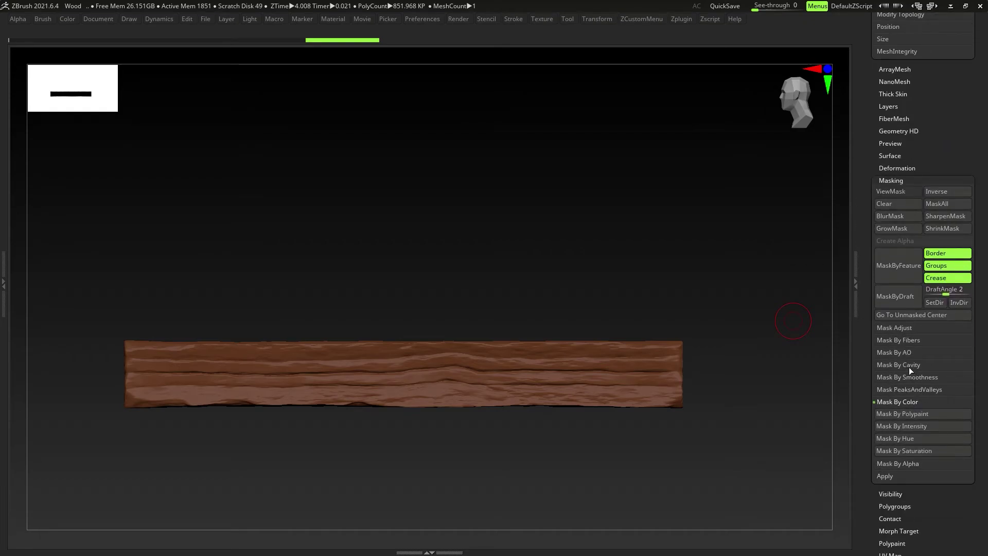
{"action": "left_click", "coordinate": [905, 365]}
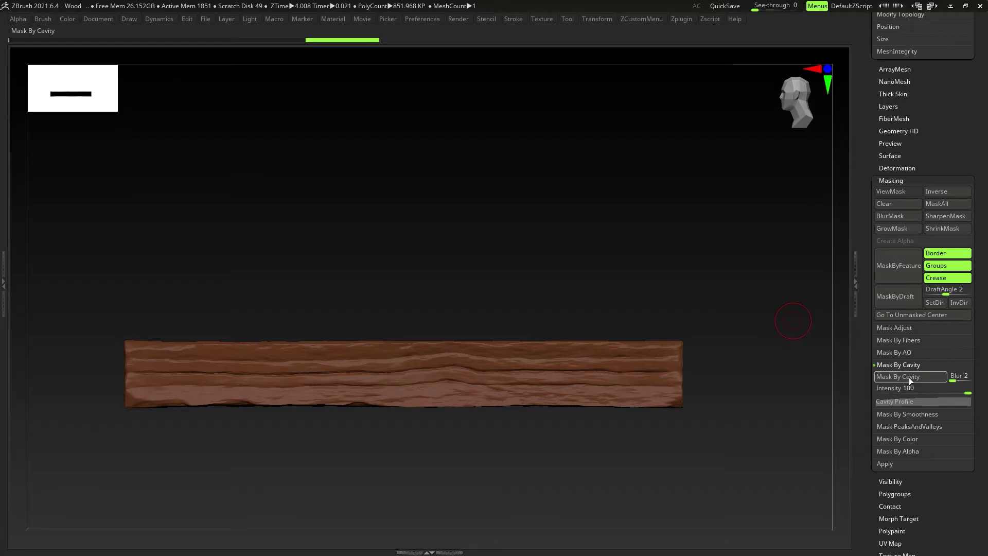
{"action": "left_click", "coordinate": [907, 376]}
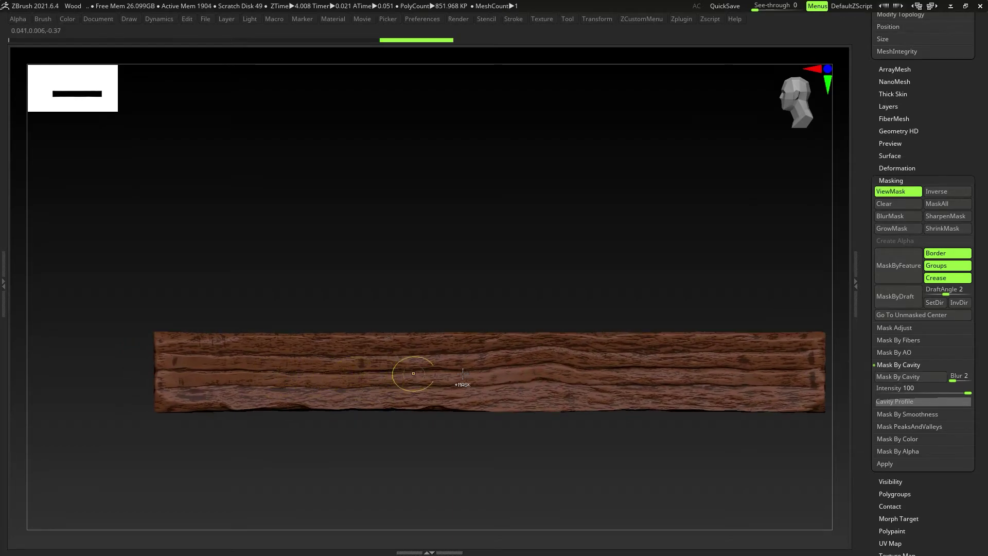
{"action": "left_click_drag", "start_coordinate": [457, 261], "coordinate": [467, 289]}
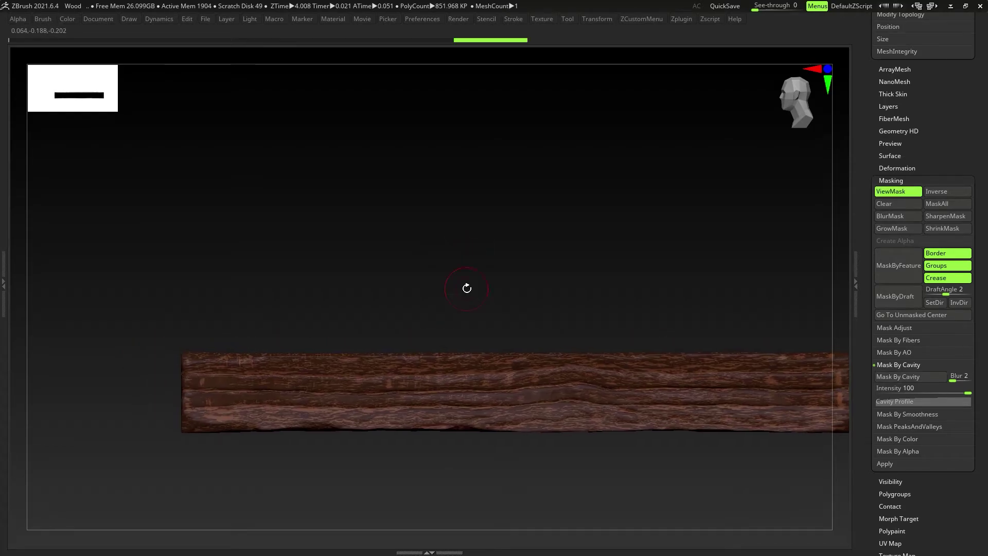
Step: Fill the unmasked cavities with the dark brown at Rgb Intensity 19 and hide the mask display
{"action": "key", "text": "Tab"}
{"action": "left_click_drag", "start_coordinate": [420, 55], "coordinate": [373, 57]}
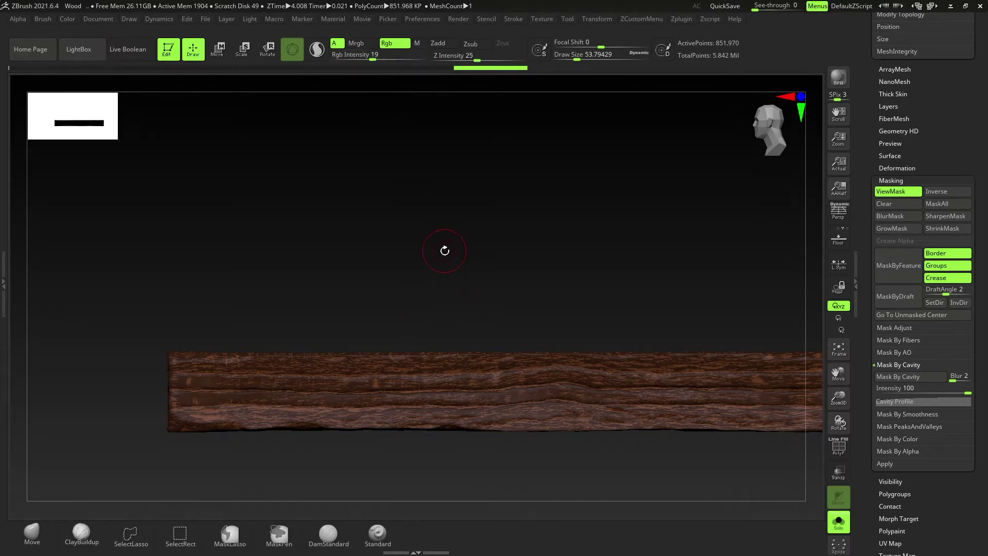
{"action": "key", "text": "Tab"}
{"action": "key", "text": "space"}
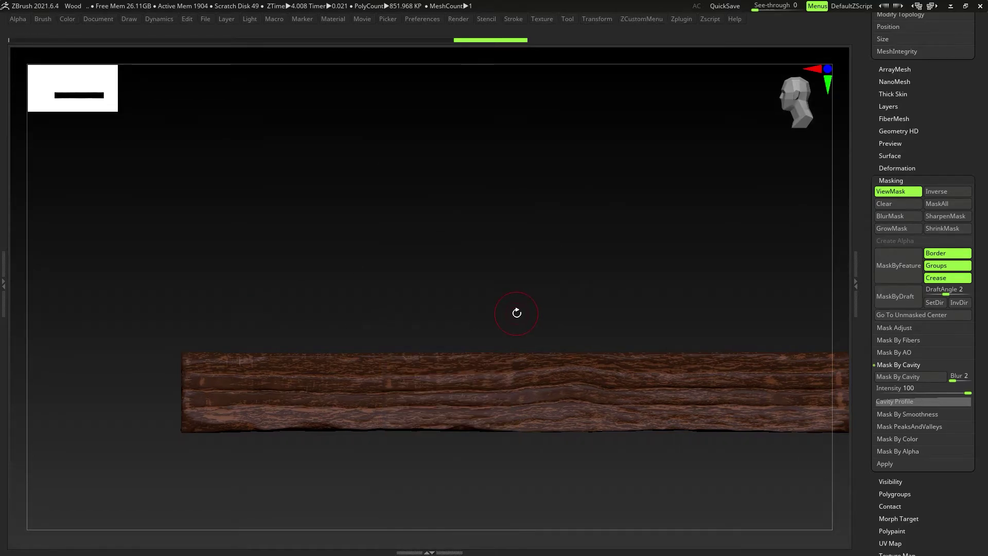
{"action": "key", "text": "space"}
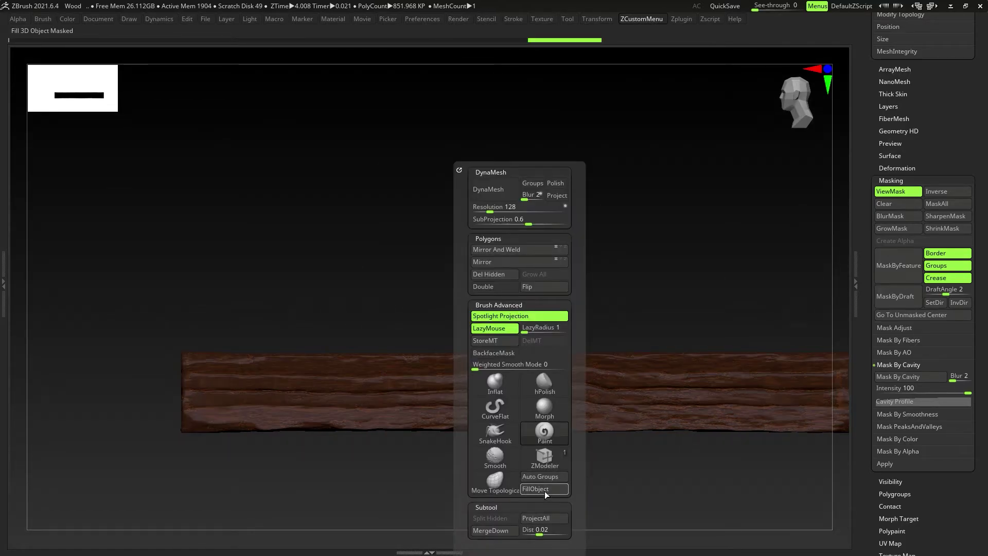
{"action": "key", "text": "ctrl+h"}
{"action": "mouse_move", "coordinate": [373, 380]}
{"action": "right_mouse_down", "text": "ctrl"}
{"action": "mouse_move", "coordinate": [374, 406]}
{"action": "mouse_move", "coordinate": [395, 400]}
{"action": "mouse_move", "coordinate": [382, 381]}
{"action": "mouse_move", "coordinate": [338, 383]}
{"action": "right_mouse_up", "text": "ctrl"}
{"action": "right_click_drag", "start_coordinate": [432, 406], "coordinate": [595, 424]}
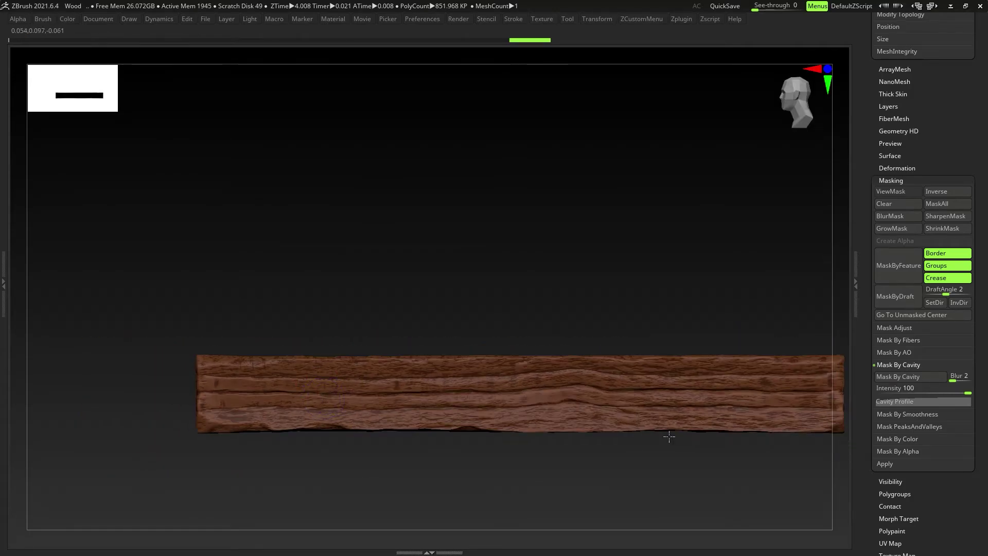
Step: Choose a light tan paint colour with a draw size of about 17 and Rgb Intensity 11
{"action": "key", "text": "space"}
{"action": "left_click_drag", "start_coordinate": [224, 406], "coordinate": [223, 410]}
{"action": "right_click_drag", "start_coordinate": [386, 409], "coordinate": [309, 408], "text": "ctrl"}
{"action": "mouse_move", "coordinate": [266, 435]}
{"action": "right_mouse_down", "text": "ctrl"}
{"action": "mouse_move", "coordinate": [302, 438]}
{"action": "mouse_move", "coordinate": [380, 413]}
{"action": "right_mouse_up", "text": "ctrl"}
{"action": "key", "text": "Tab"}
{"action": "key", "text": "Tab"}
{"action": "left_click", "coordinate": [858, 281]}
{"action": "right_click_drag", "start_coordinate": [380, 413], "coordinate": [379, 415], "text": "ctrl"}
{"action": "key", "text": "s"}
{"action": "left_click_drag", "start_coordinate": [383, 416], "coordinate": [374, 416]}
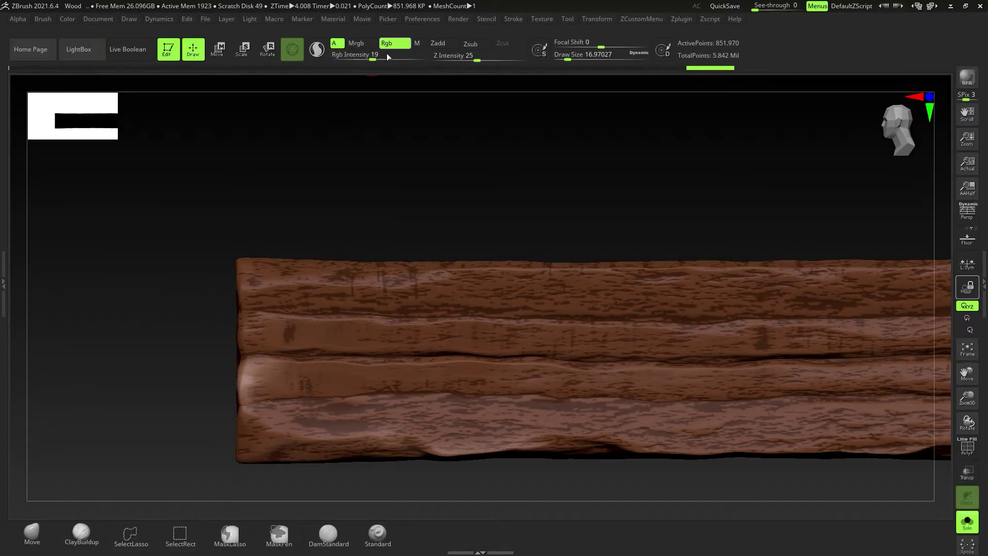
{"action": "right_click", "coordinate": [375, 225]}
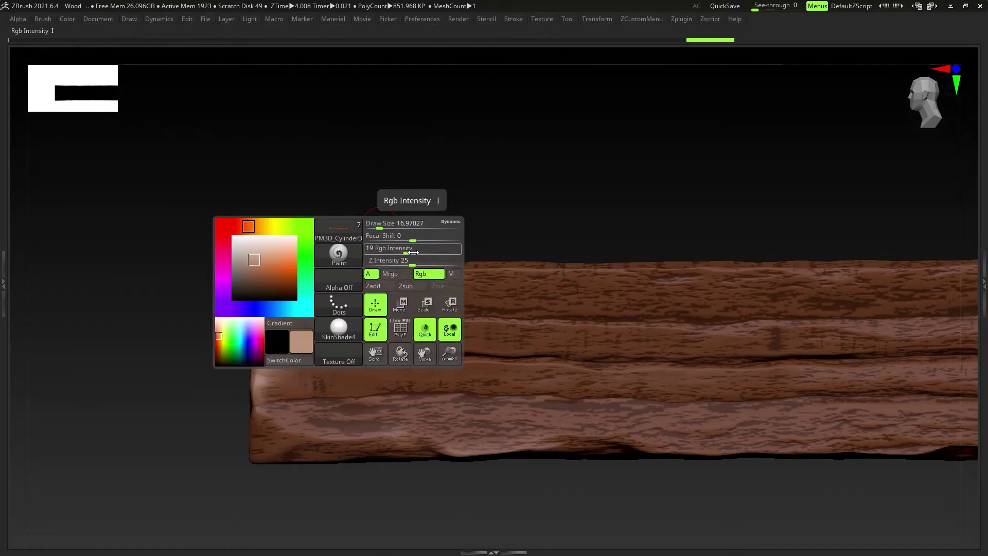
{"action": "left_click_drag", "start_coordinate": [407, 248], "coordinate": [410, 248]}
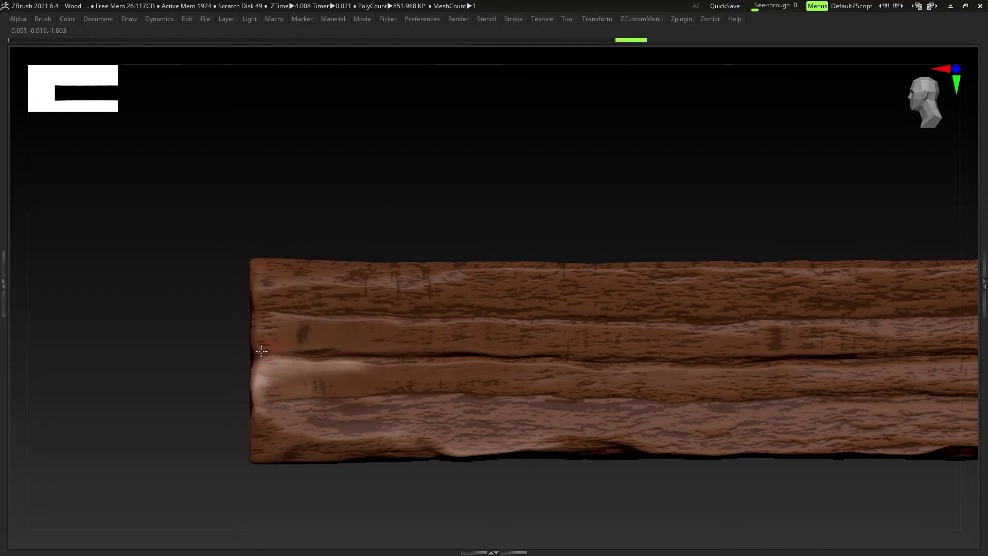
Step: Paint light tan highlights on the plank's end and along the raised edges between its grooves
{"action": "left_click_drag", "start_coordinate": [253, 322], "coordinate": [396, 283]}
{"action": "right_click_drag", "start_coordinate": [404, 369], "coordinate": [294, 373], "text": "alt"}
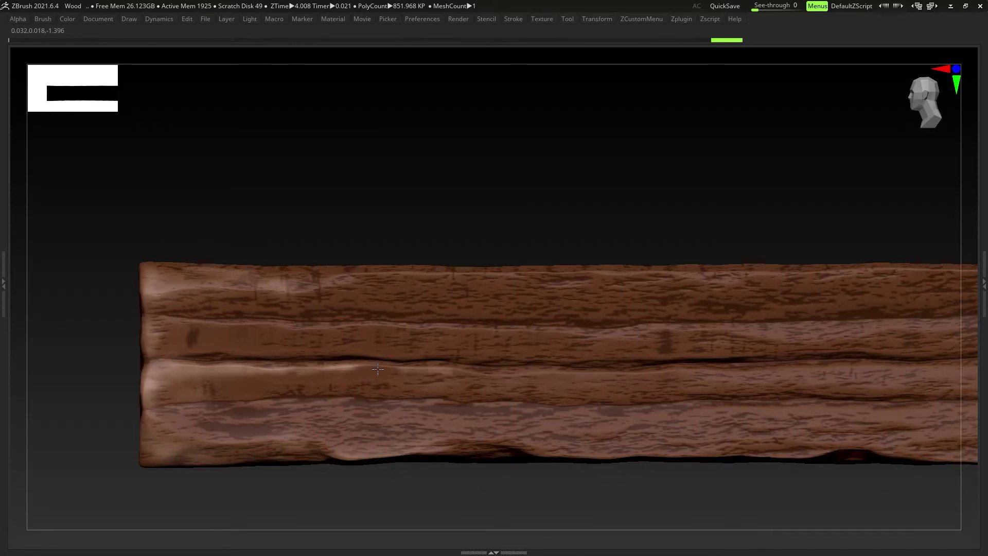
{"action": "left_click_drag", "start_coordinate": [438, 369], "coordinate": [350, 372]}
{"action": "right_click_drag", "start_coordinate": [437, 343], "coordinate": [299, 377], "text": "alt"}
{"action": "right_click_drag", "start_coordinate": [92, 387], "coordinate": [293, 377], "text": "alt"}
{"action": "left_click_drag", "start_coordinate": [242, 347], "coordinate": [566, 356]}
{"action": "left_click_drag", "start_coordinate": [306, 386], "coordinate": [533, 384]}
{"action": "right_click_drag", "start_coordinate": [535, 381], "coordinate": [536, 335], "text": "ctrl"}
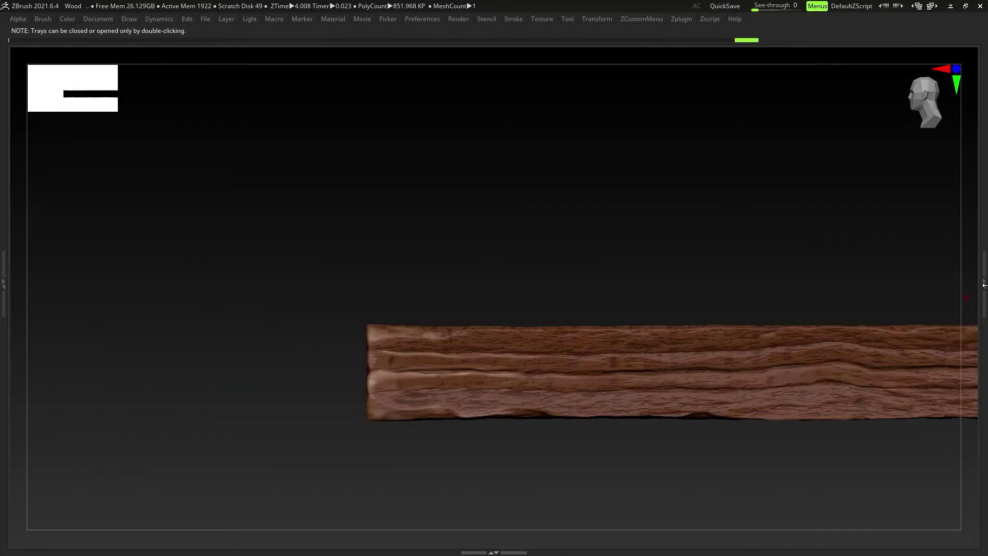
Step: Paint broad strokes over the plank's grain through the cavity mask and its inverse at a draw size of about 59
{"action": "left_click", "coordinate": [985, 285]}
{"action": "right_click_drag", "start_coordinate": [393, 57], "coordinate": [393, 91], "text": "ctrl"}
{"action": "key", "text": "Tab"}
{"action": "right_click_drag", "start_coordinate": [492, 332], "coordinate": [416, 315], "text": "alt"}
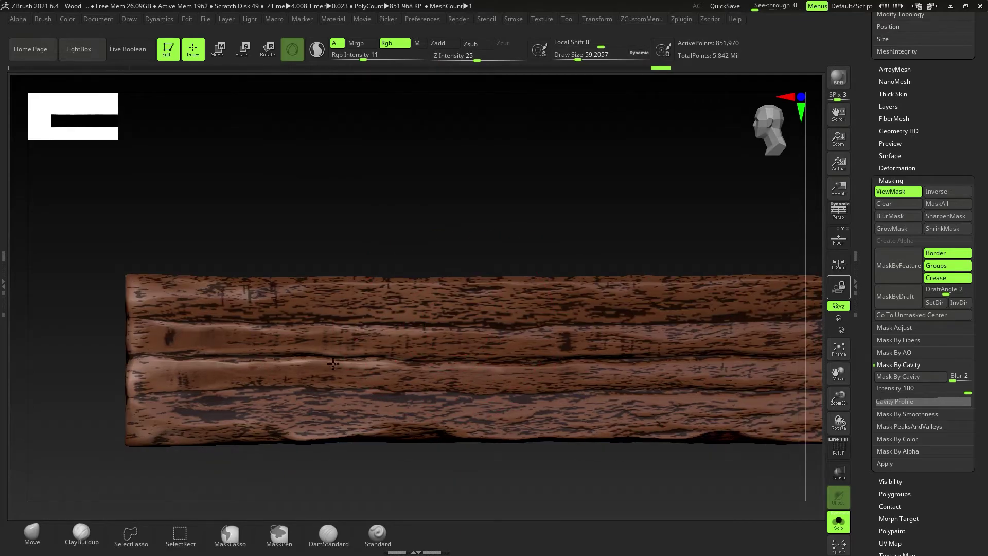
{"action": "left_click_drag", "start_coordinate": [421, 318], "coordinate": [589, 406]}
{"action": "key", "text": "ctrl+i"}
{"action": "mouse_move", "coordinate": [563, 296]}
{"action": "left_mouse_down"}
{"action": "mouse_move", "coordinate": [281, 317]}
{"action": "mouse_move", "coordinate": [585, 412]}
{"action": "left_mouse_up"}
Step: Undo the last change, invert the cavity mask and toggle its display on the painted plank
{"action": "key", "text": "ctrl+h"}
{"action": "key", "text": "ctrl+h"}
{"action": "key", "text": "ctrl+z"}
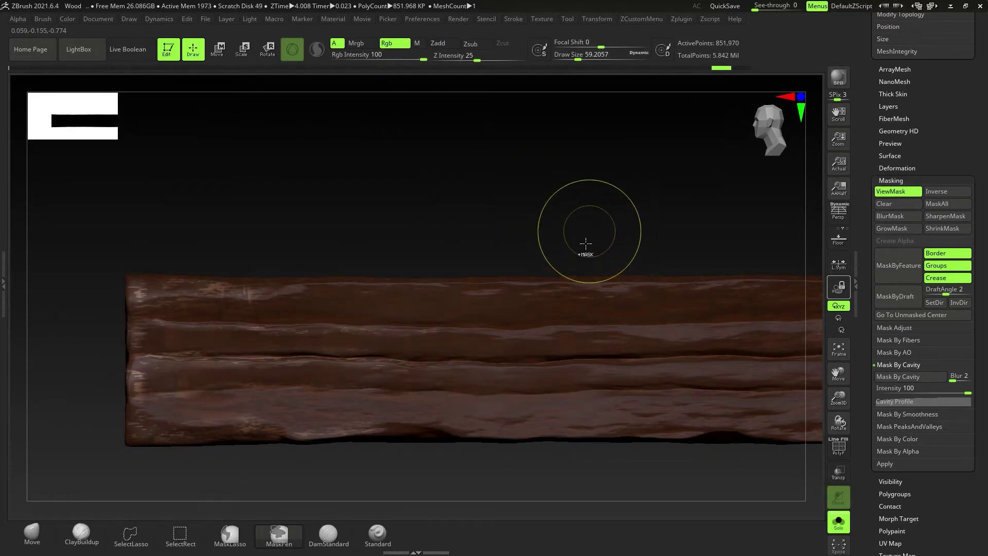
{"action": "key", "text": "ctrl+h"}
{"action": "right_click_drag", "start_coordinate": [510, 262], "coordinate": [554, 235], "text": "alt"}
{"action": "right_click_drag", "start_coordinate": [553, 234], "coordinate": [553, 216], "text": "ctrl"}
{"action": "key", "text": "ctrl+i"}
{"action": "right_click_drag", "start_coordinate": [397, 404], "coordinate": [413, 426], "text": "alt"}
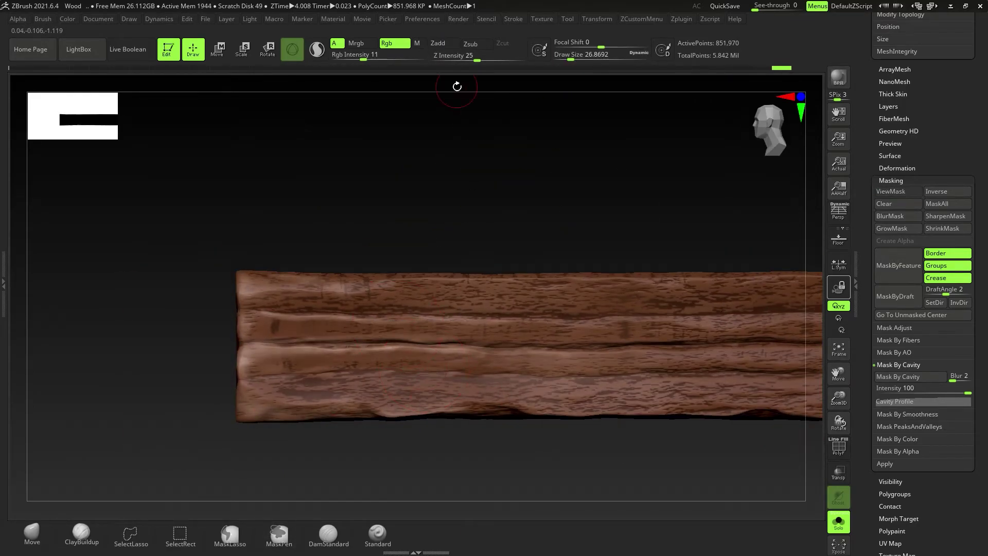
Step: Switch to the painted broken-end plank and add coloured grain around its knot with DamStandard at Rgb Intensity 11 and Z Intensity 12
{"action": "right_click_drag", "start_coordinate": [460, 90], "coordinate": [438, 66], "text": "ctrl"}
{"action": "mouse_move", "coordinate": [438, 206]}
{"action": "right_mouse_down"}
{"action": "mouse_move", "coordinate": [478, 193]}
{"action": "mouse_move", "coordinate": [438, 206]}
{"action": "right_mouse_up"}
{"action": "right_click_drag", "start_coordinate": [437, 206], "coordinate": [438, 242], "text": "ctrl"}
{"action": "left_click", "coordinate": [328, 535]}
{"action": "left_click", "coordinate": [18, 19]}
{"action": "left_click_drag", "start_coordinate": [39, 339], "coordinate": [55, 335]}
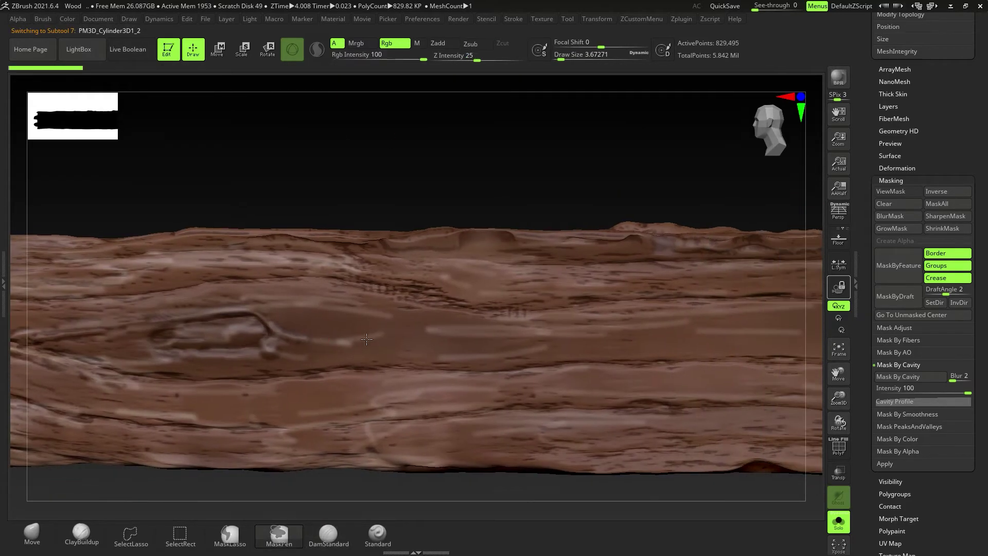
{"action": "mouse_move", "coordinate": [360, 129]}
{"action": "left_mouse_down"}
{"action": "mouse_move", "coordinate": [407, 379]}
{"action": "mouse_move", "coordinate": [331, 355]}
{"action": "left_mouse_up"}
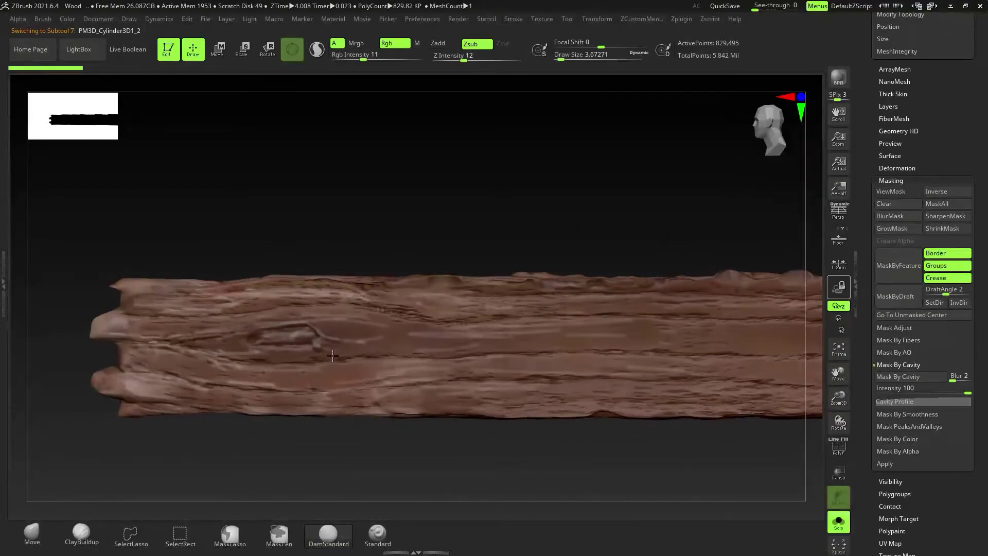
Step: Bring up the reddish-brown plank with the rounded broken end and hide the interface shelves and side tray
{"action": "right_click_drag", "start_coordinate": [332, 356], "coordinate": [381, 369], "text": "ctrl"}
{"action": "left_click_drag", "start_coordinate": [381, 369], "coordinate": [428, 397], "text": "alt"}
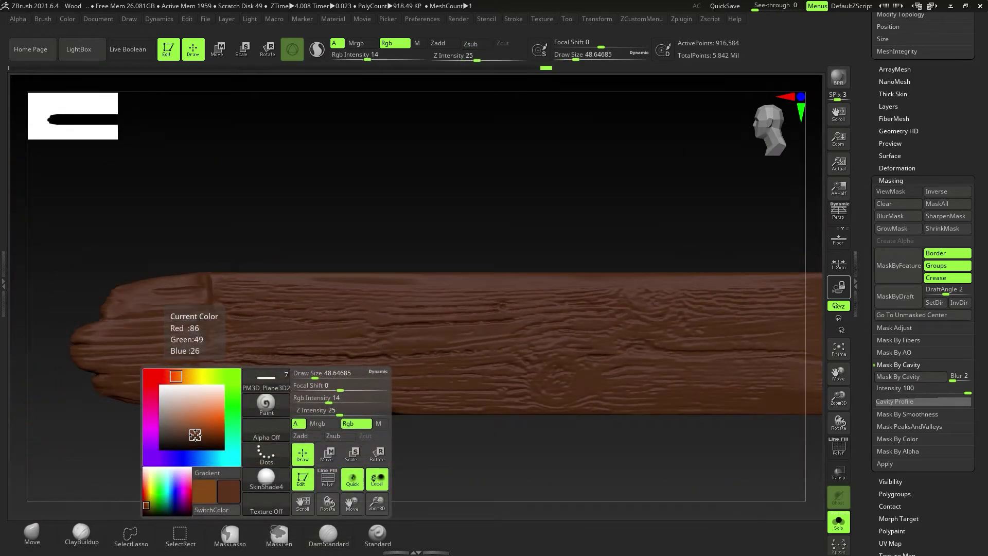
{"action": "right_click_drag", "start_coordinate": [440, 376], "coordinate": [466, 363], "text": "alt"}
{"action": "key", "text": "Tab"}
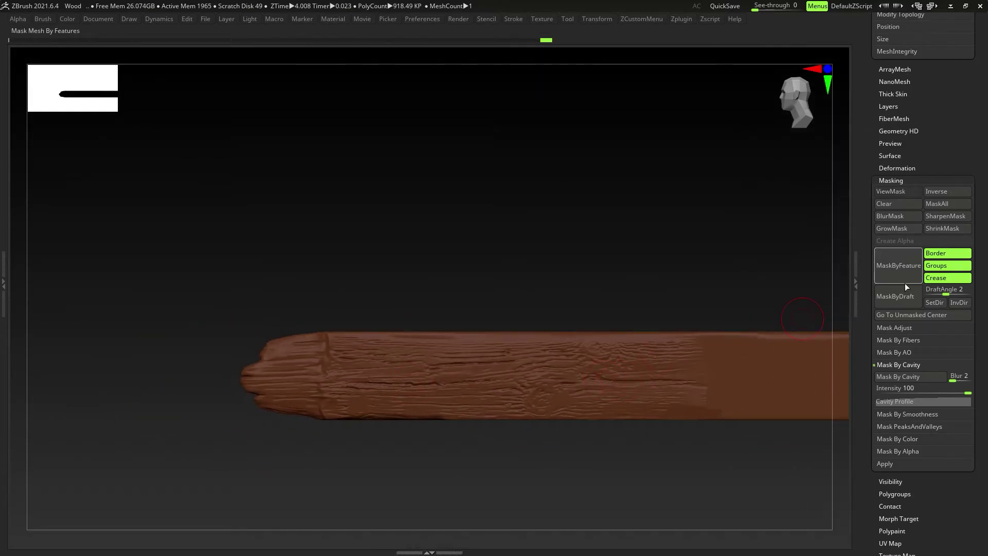
{"action": "left_click", "coordinate": [854, 284]}
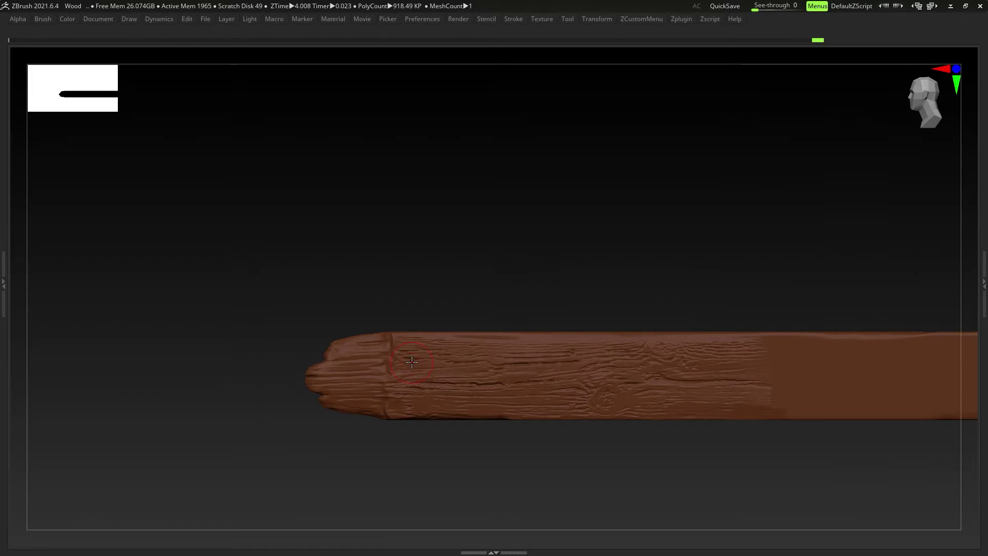
Step: Show the wood-plank photo in Spotlight and sample colours from its grain until the paint colour is a greyish tan
{"action": "key", "text": "shift+z"}
{"action": "left_click_drag", "start_coordinate": [358, 347], "coordinate": [174, 268]}
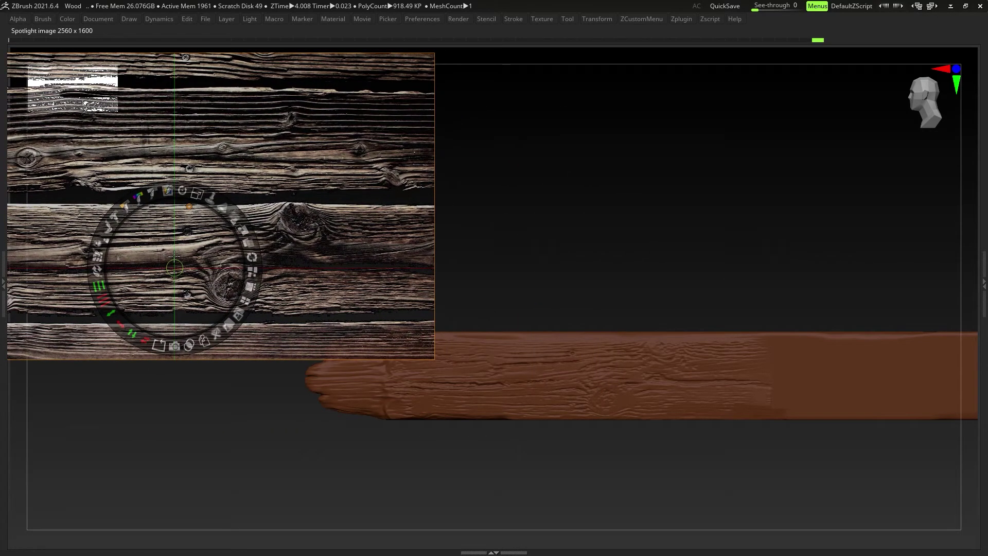
{"action": "key", "text": "c"}
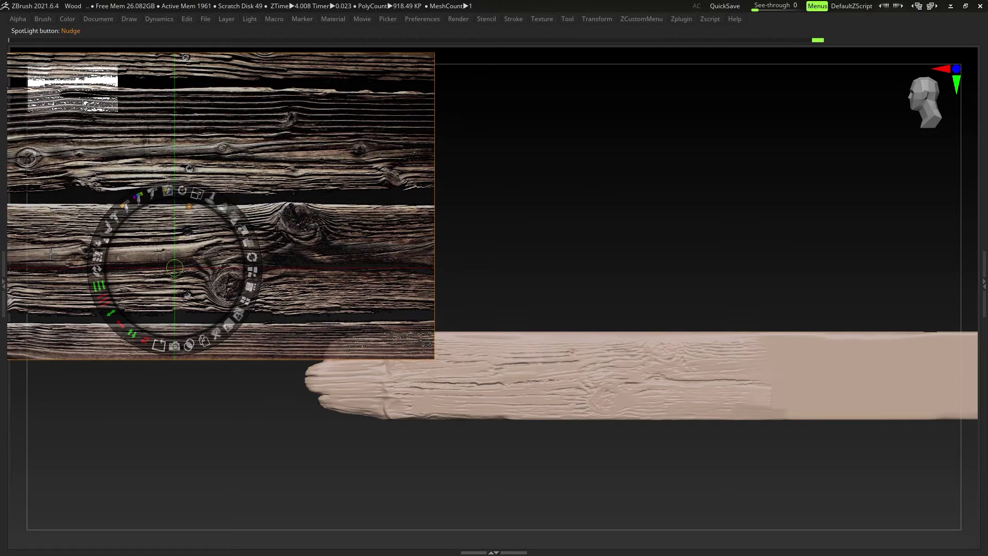
{"action": "key", "text": "c"}
{"action": "key", "text": "c"}
{"action": "key", "text": "c"}
{"action": "key", "text": "c"}
{"action": "key", "text": "c"}
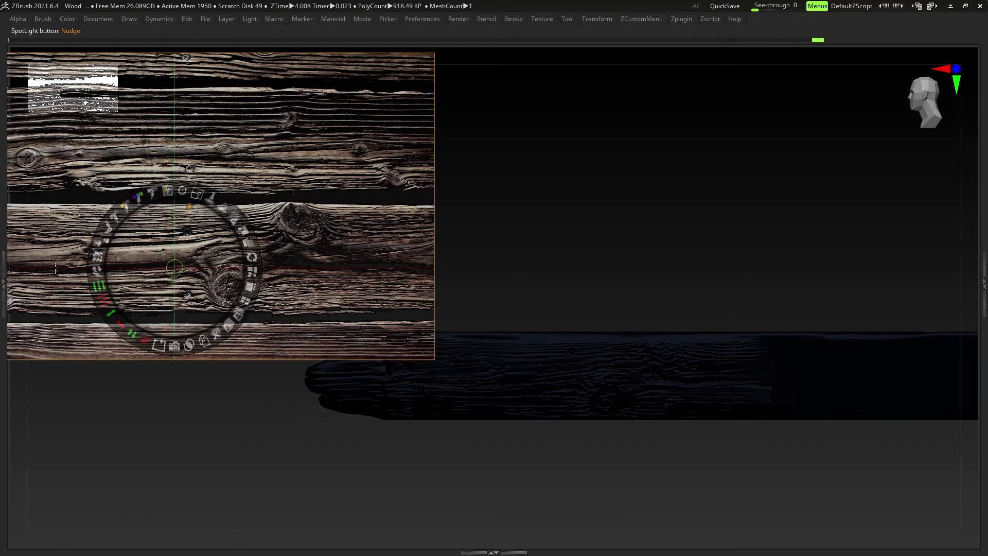
{"action": "key", "text": "c"}
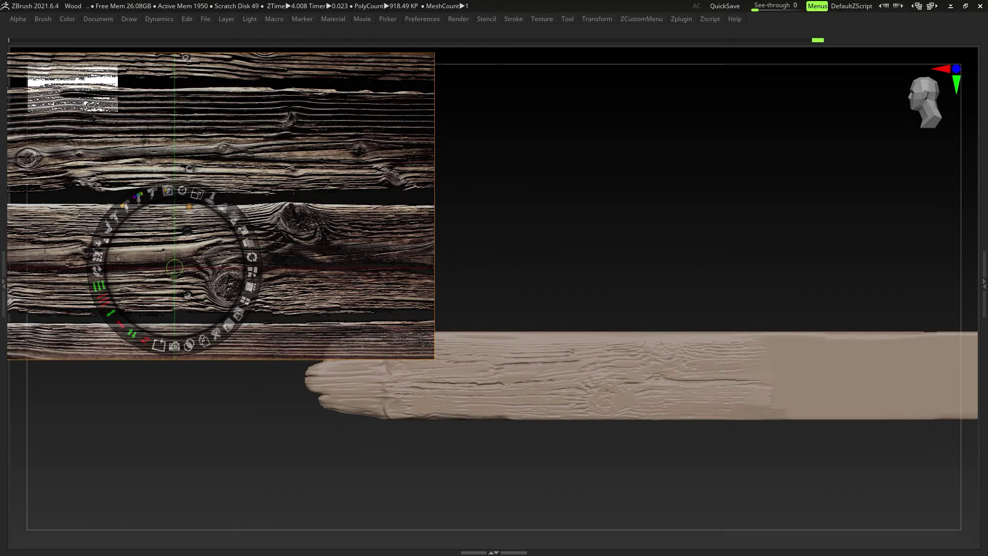
Step: Hide the Spotlight photo, fill the plank with the sampled tan and check the brush colour settings
{"action": "key", "text": "z"}
{"action": "key", "text": "shift+z"}
{"action": "key", "text": "space"}
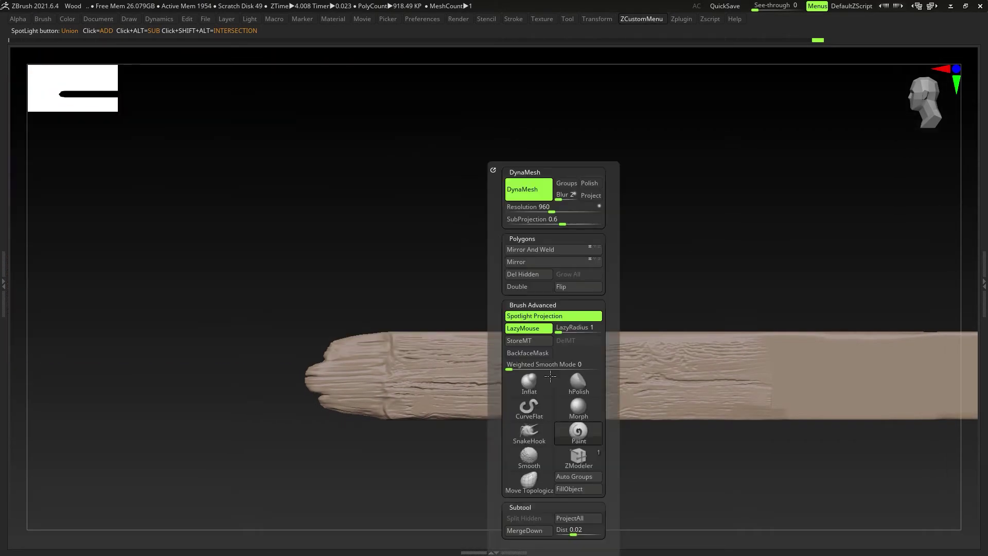
{"action": "left_click", "coordinate": [577, 491]}
{"action": "mouse_move", "coordinate": [518, 400]}
{"action": "right_mouse_down", "text": "alt"}
{"action": "mouse_move", "coordinate": [480, 403]}
{"action": "mouse_move", "coordinate": [488, 416]}
{"action": "right_mouse_up", "text": "alt"}
{"action": "key", "text": "space"}
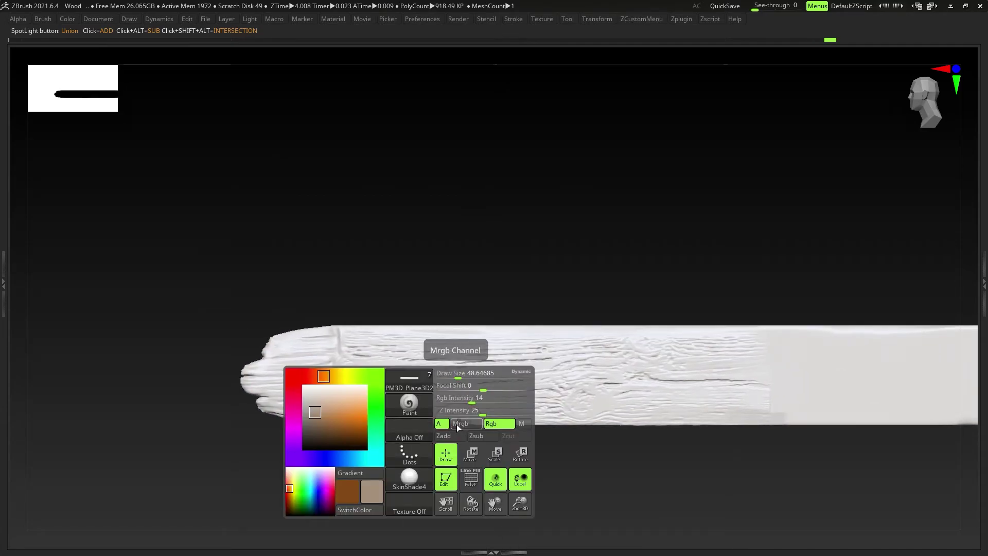
Step: Raise Rgb Intensity to 100 and fill the whole plank with the sampled tan again
{"action": "key", "text": "Tab"}
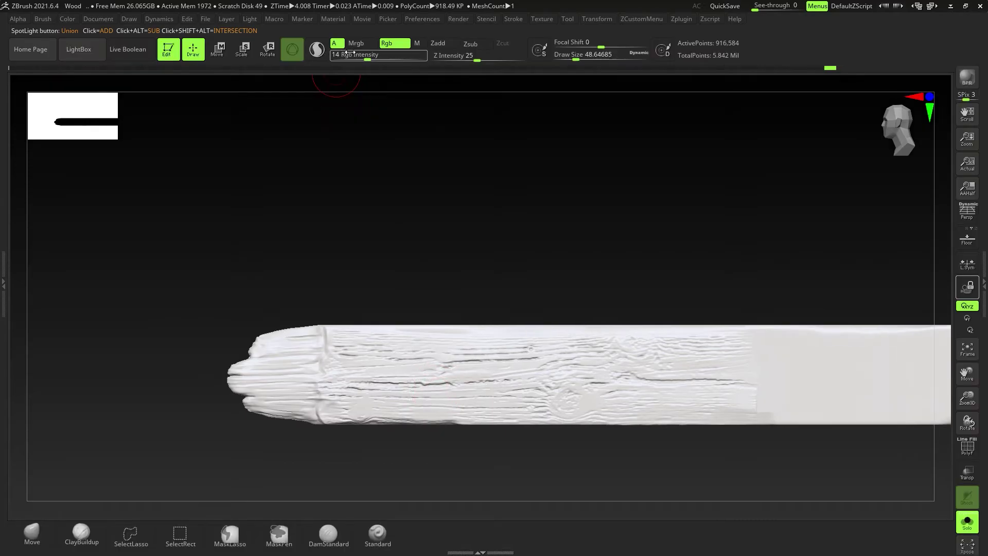
{"action": "left_click_drag", "start_coordinate": [369, 61], "coordinate": [426, 60]}
{"action": "mouse_move", "coordinate": [520, 424]}
{"action": "right_mouse_down"}
{"action": "mouse_move", "coordinate": [512, 384]}
{"action": "mouse_move", "coordinate": [517, 397]}
{"action": "right_mouse_up"}
{"action": "key", "text": "space"}
{"action": "key", "text": "2"}
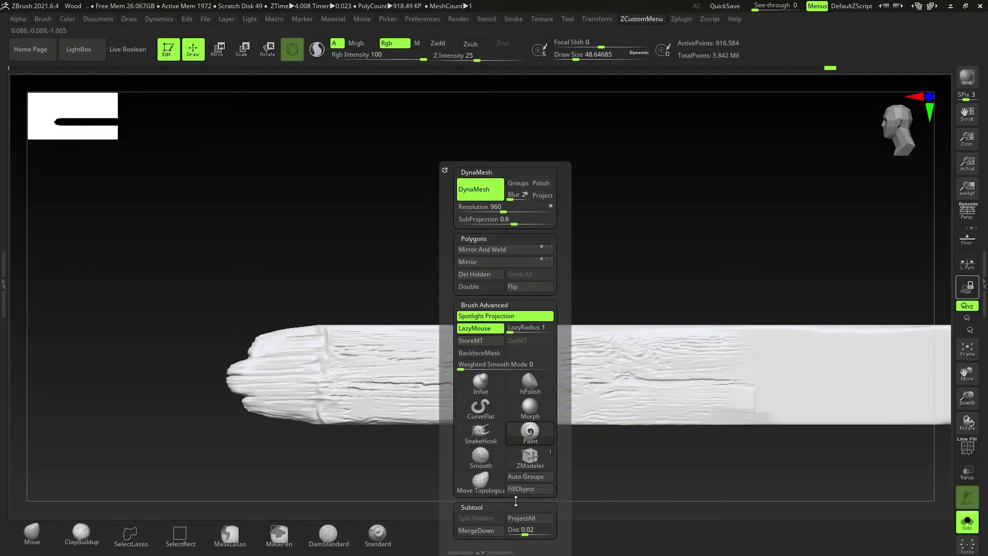
{"action": "left_click", "coordinate": [526, 489]}
Step: Reduce the draw size to about 25 and pick a paint colour for the plank
{"action": "mouse_move", "coordinate": [282, 416]}
{"action": "right_mouse_down"}
{"action": "mouse_move", "coordinate": [400, 397]}
{"action": "mouse_move", "coordinate": [384, 380]}
{"action": "mouse_move", "coordinate": [400, 400]}
{"action": "right_mouse_up"}
{"action": "key", "text": "s"}
{"action": "left_click_drag", "start_coordinate": [400, 400], "coordinate": [395, 401]}
{"action": "key", "text": "space"}
{"action": "left_click", "coordinate": [280, 437]}
{"action": "right_click_drag", "start_coordinate": [453, 417], "coordinate": [463, 388], "text": "ctrl"}
{"action": "key", "text": "space"}
{"action": "left_click", "coordinate": [232, 443]}
{"action": "right_click_drag", "start_coordinate": [282, 432], "coordinate": [288, 447], "text": "ctrl"}
Step: Mask the tan plank by cavity with a blur of 2 and an intensity of 100
{"action": "left_click", "coordinate": [984, 284]}
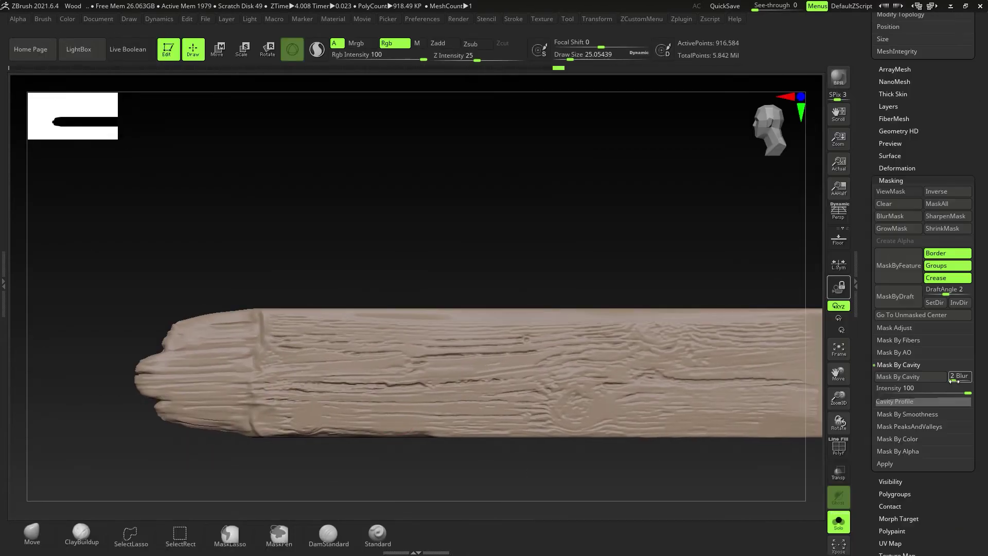
{"action": "left_click", "coordinate": [916, 377]}
{"action": "right_click_drag", "start_coordinate": [410, 244], "coordinate": [415, 264], "text": "ctrl"}
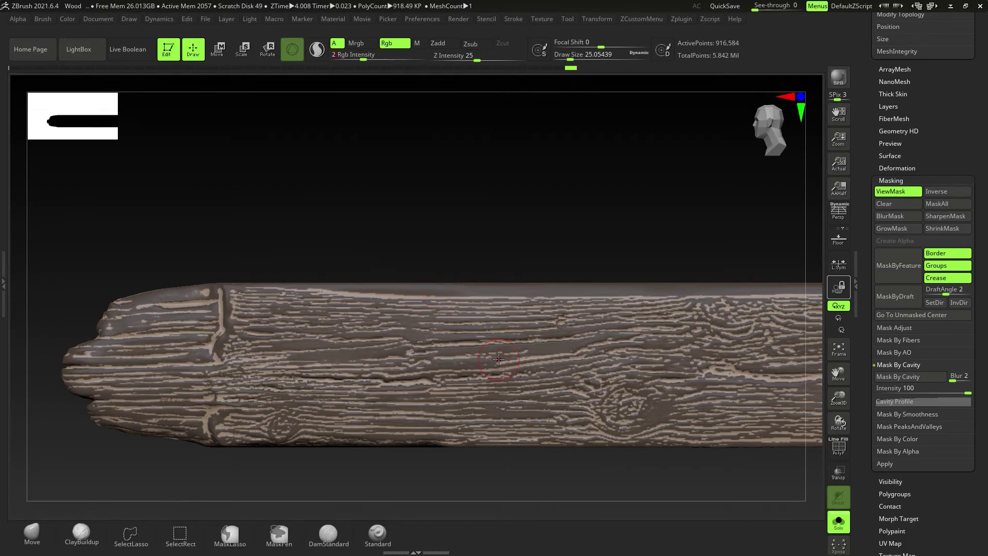
Step: Fill the unmasked grain grooves of the tan plank with dark brown and clear the cavity mask
{"action": "key", "text": "Tab"}
{"action": "key", "text": "space"}
{"action": "left_click", "coordinate": [611, 493]}
{"action": "left_click", "coordinate": [611, 492]}
{"action": "key", "text": "ctrl+shift+a"}
{"action": "right_click_drag", "start_coordinate": [487, 291], "coordinate": [408, 291], "text": "alt"}
{"action": "mouse_move", "coordinate": [442, 379]}
{"action": "right_mouse_down", "text": "ctrl"}
{"action": "mouse_move", "coordinate": [415, 366]}
{"action": "mouse_move", "coordinate": [432, 360]}
{"action": "mouse_move", "coordinate": [485, 386]}
{"action": "mouse_move", "coordinate": [449, 302]}
{"action": "mouse_move", "coordinate": [437, 339]}
{"action": "mouse_move", "coordinate": [432, 314]}
{"action": "mouse_move", "coordinate": [394, 377]}
{"action": "right_mouse_up", "text": "ctrl"}
{"action": "key", "text": "space"}
{"action": "left_click", "coordinate": [463, 484]}
{"action": "key", "text": "ctrl+shift+a"}
{"action": "left_click_drag", "start_coordinate": [395, 377], "coordinate": [385, 361], "text": "shift"}
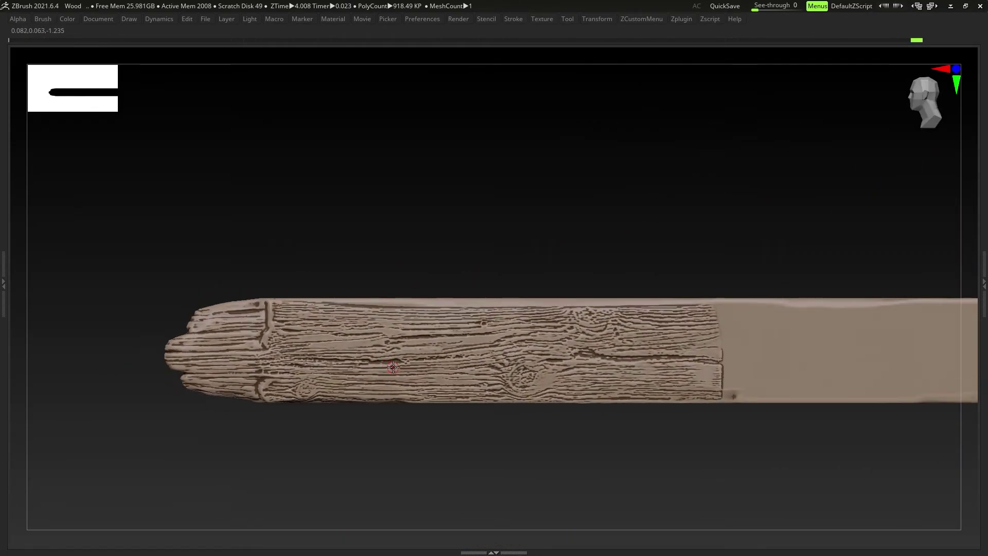
Step: Cycle through the other plank subtools to compare their painted colours with the tan plank
{"action": "key", "text": "Down"}
{"action": "key", "text": "Down"}
{"action": "key", "text": "Up"}
{"action": "key", "text": "Up"}
{"action": "key", "text": "Up"}
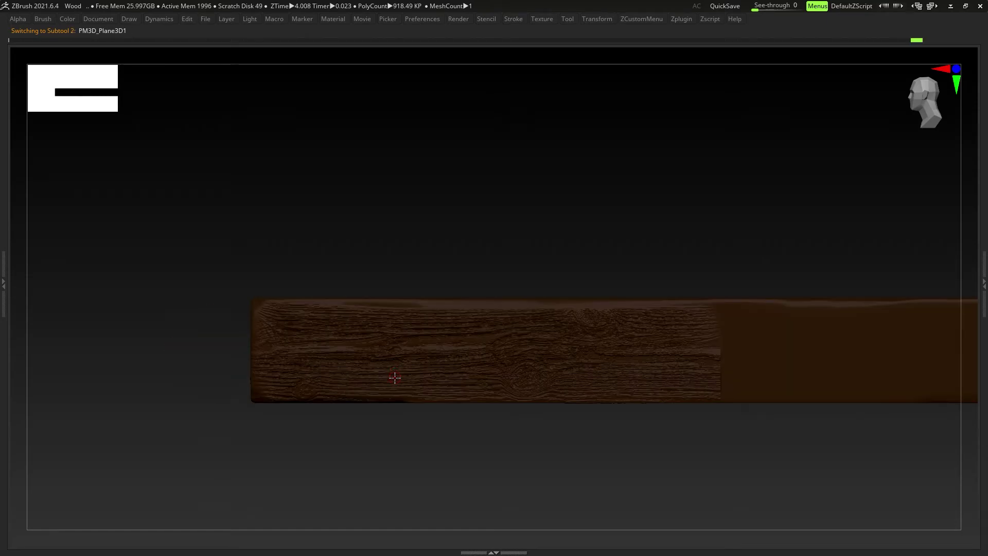
{"action": "key", "text": "Up"}
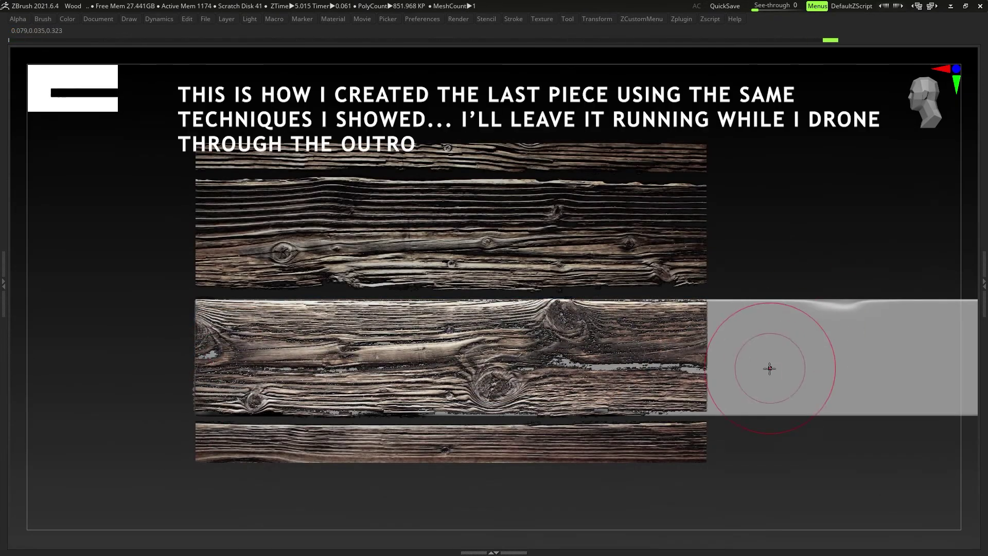
Step: Adjust the Weighted Smooth Mode and smooth the projected wood grain across the unpainted grey plank
{"action": "right_click_drag", "start_coordinate": [472, 366], "coordinate": [332, 342], "text": "ctrl"}
{"action": "key", "text": "1"}
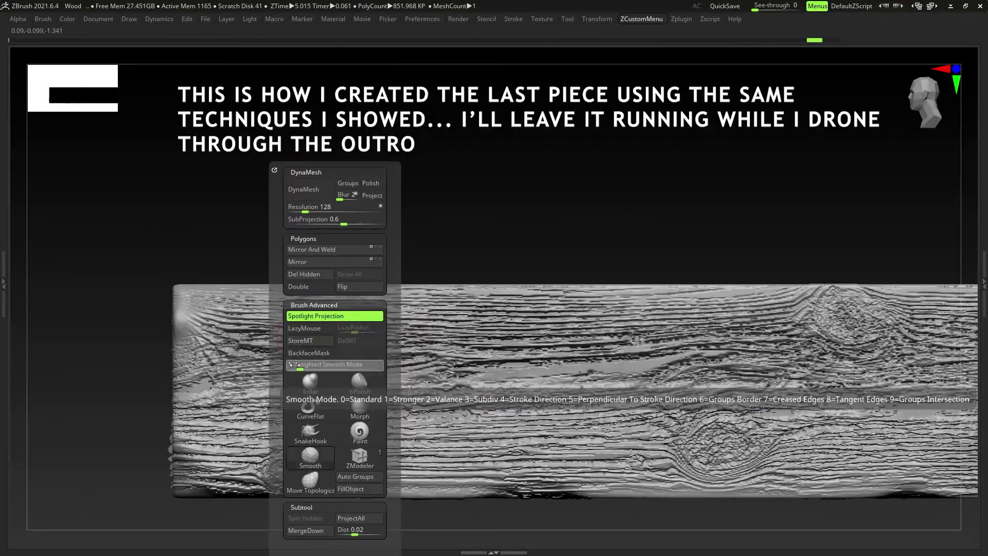
{"action": "right_click_drag", "start_coordinate": [618, 356], "coordinate": [662, 336], "text": "ctrl"}
{"action": "right_click_drag", "start_coordinate": [757, 412], "coordinate": [803, 392], "text": "ctrl"}
{"action": "key", "text": "Tab"}
{"action": "key", "text": "Tab"}
{"action": "right_click_drag", "start_coordinate": [317, 386], "coordinate": [503, 393], "text": "ctrl"}
{"action": "key", "text": "Tab"}
{"action": "key", "text": "Tab"}
Step: Refine the grey plank's grain and knots with DamStandard at Z Intensity 9 and a draw size of about 10.5
{"action": "key", "text": "space"}
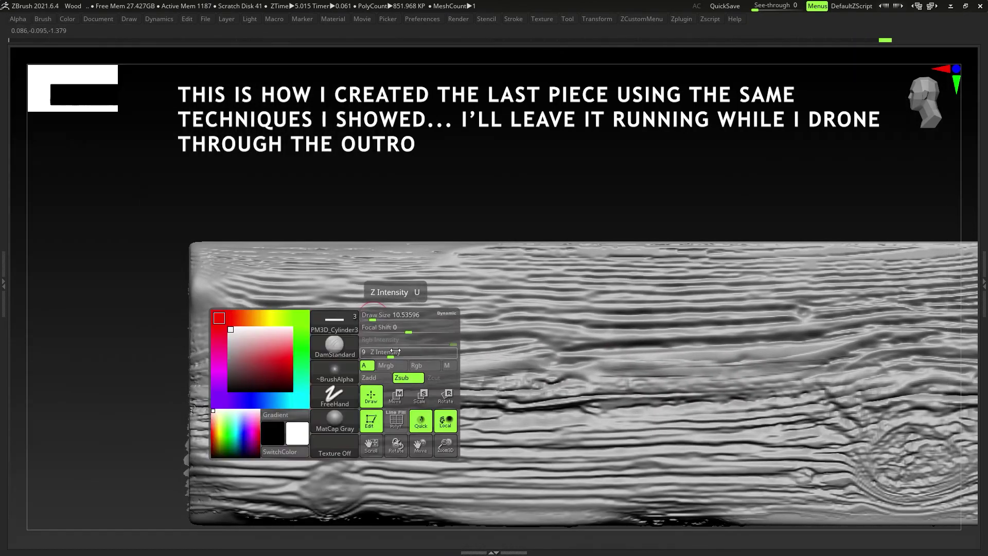
{"action": "key", "text": "space"}
{"action": "right_click_drag", "start_coordinate": [912, 447], "coordinate": [557, 423], "text": "alt"}
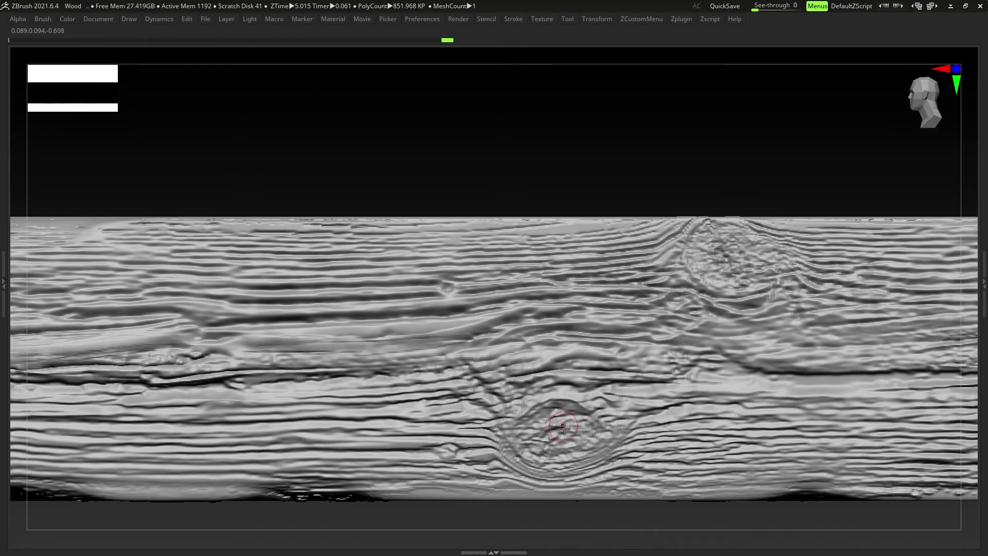
{"action": "right_click_drag", "start_coordinate": [575, 377], "coordinate": [897, 445], "text": "alt"}
Step: Mask a rounded area on the grey plank's square end, extend the end with Move and shape it into broken splinters
{"action": "mouse_move", "coordinate": [515, 386]}
{"action": "right_mouse_down"}
{"action": "mouse_move", "coordinate": [608, 412]}
{"action": "mouse_move", "coordinate": [503, 388]}
{"action": "mouse_move", "coordinate": [916, 388]}
{"action": "right_mouse_up"}
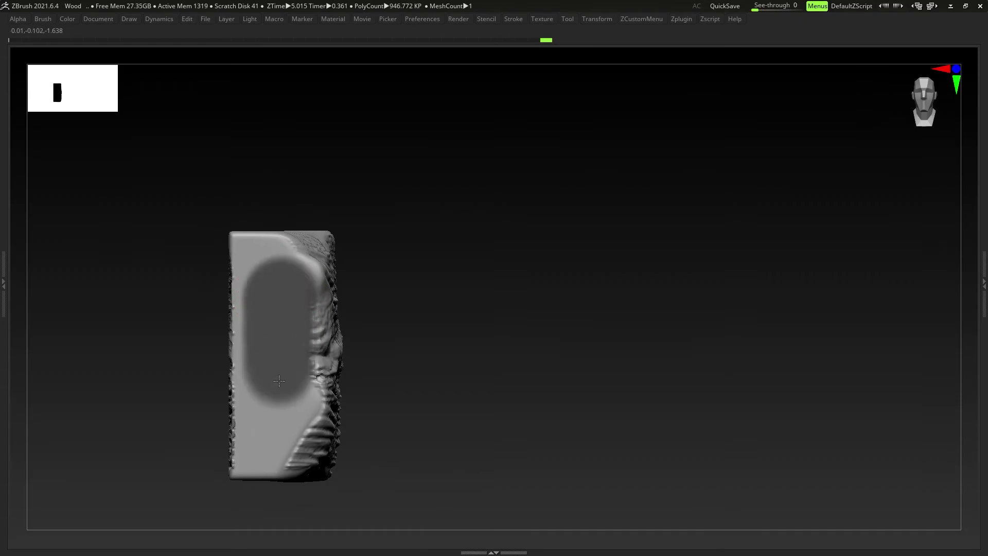
{"action": "right_click_drag", "start_coordinate": [291, 270], "coordinate": [319, 278], "text": "shift"}
{"action": "key", "text": "w"}
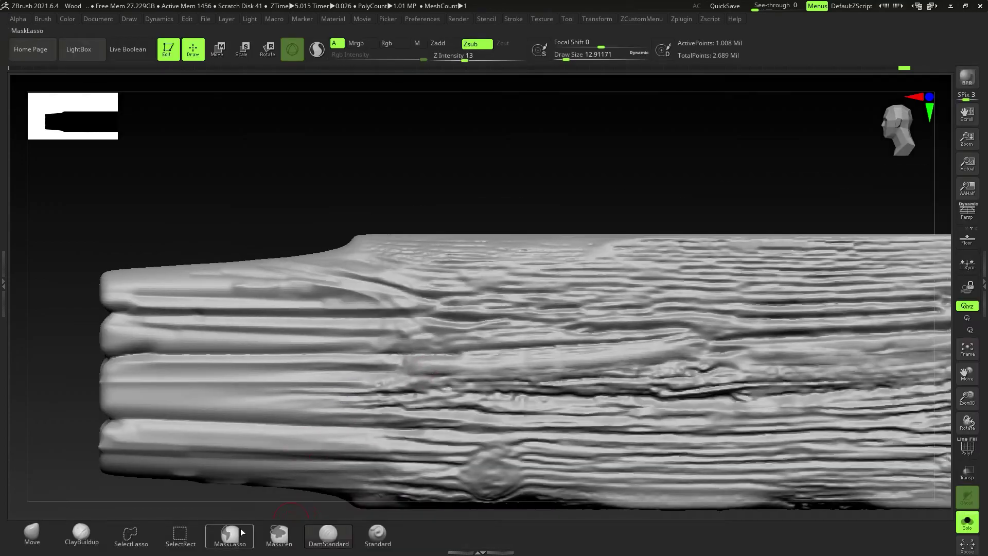
{"action": "key", "text": "Tab"}
{"action": "left_click_drag", "start_coordinate": [170, 410], "coordinate": [303, 421]}
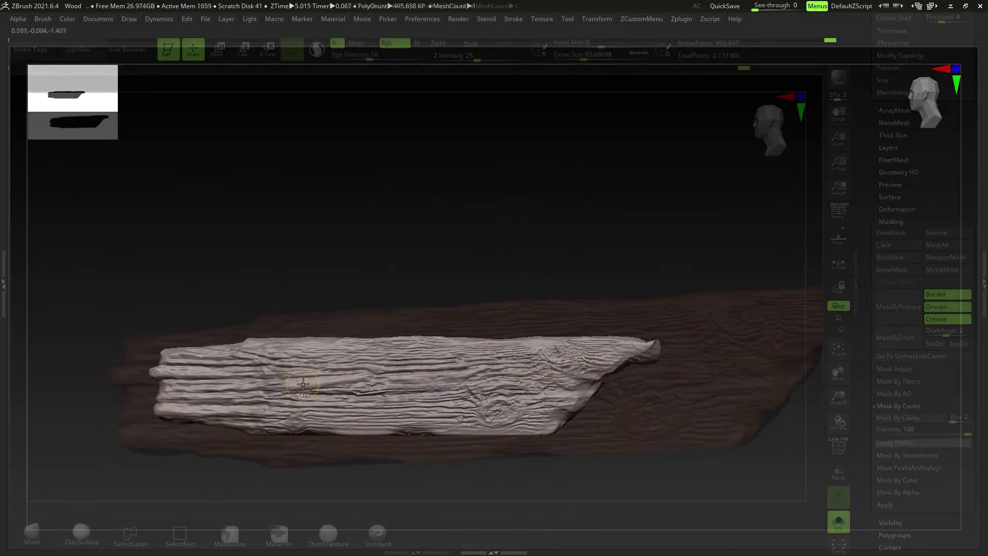
Step: Paint light highlights along the brown broken plank's ridges at Rgb Intensity 15 with a draw size of about 16
{"action": "key", "text": "space"}
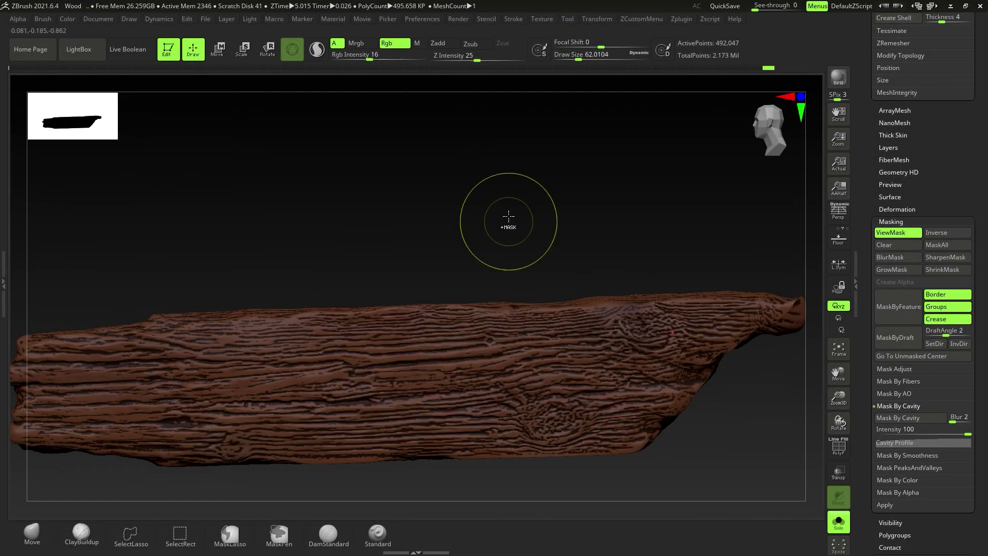
{"action": "key", "text": "space"}
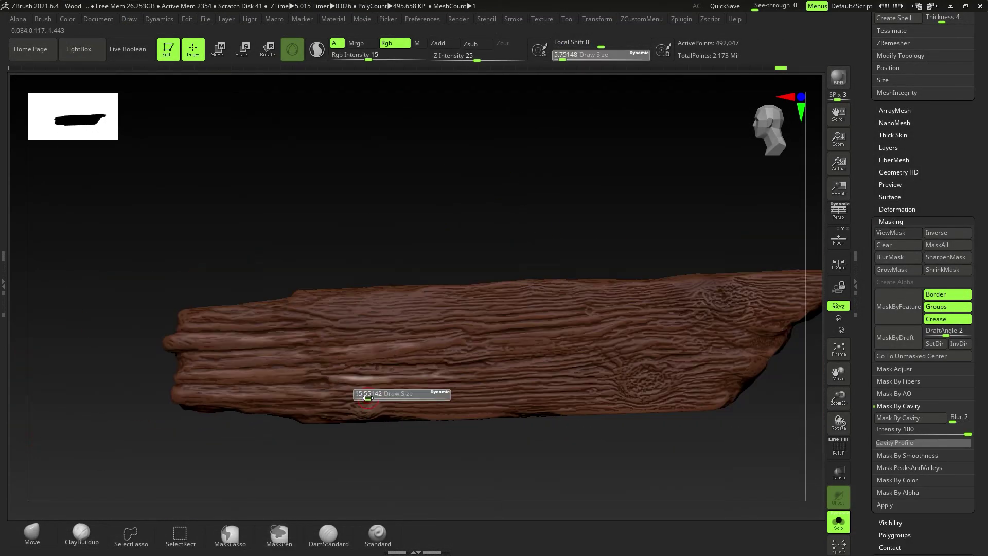